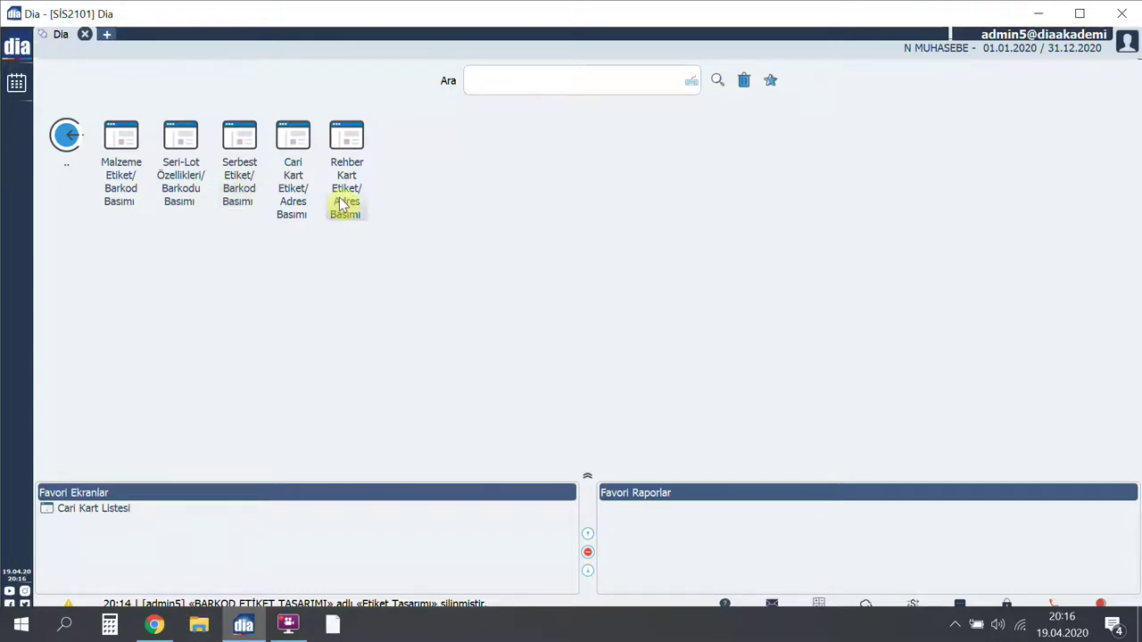
Open Malzeme Etiket/Barkod Basımı and start a new label design from the Etiket Tasarımı list
left_click(117, 161)
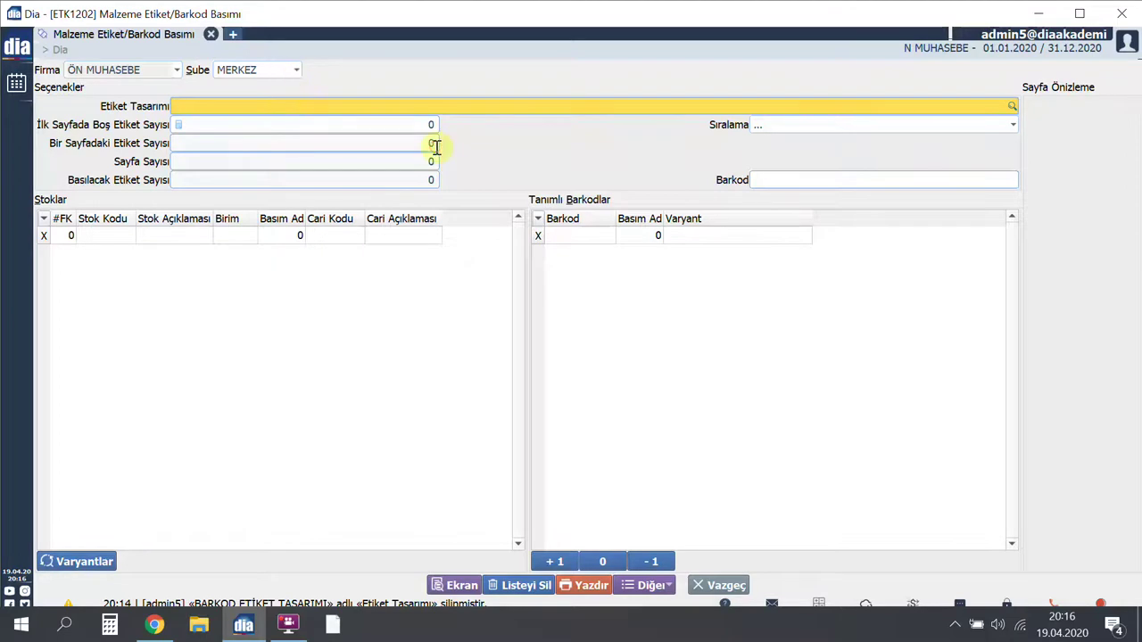
key("F4")
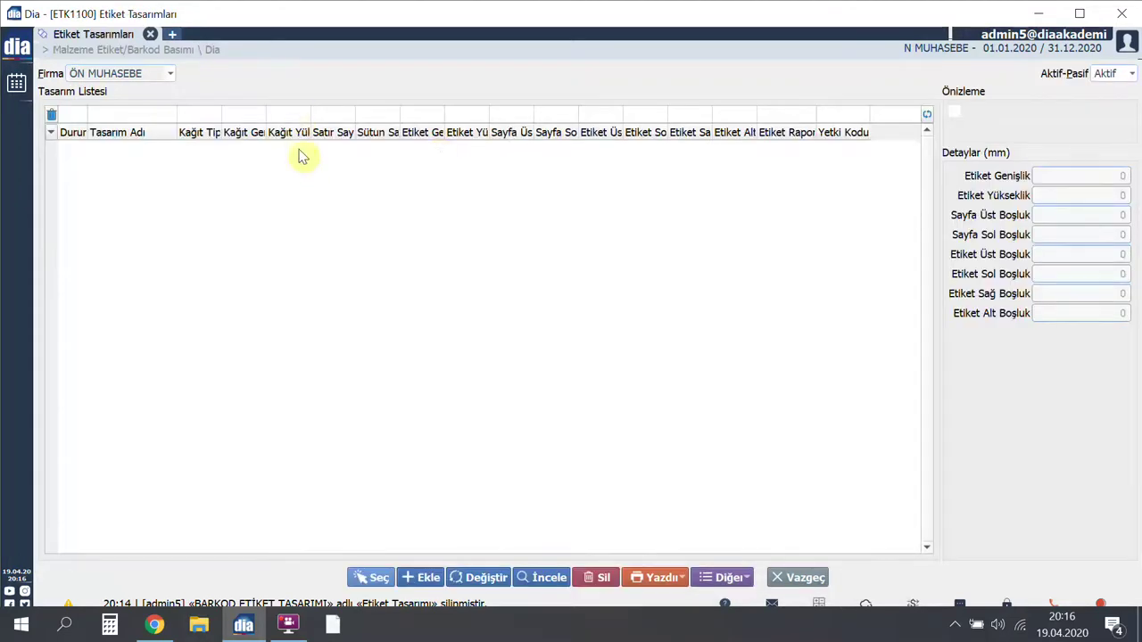
left_click(427, 578)
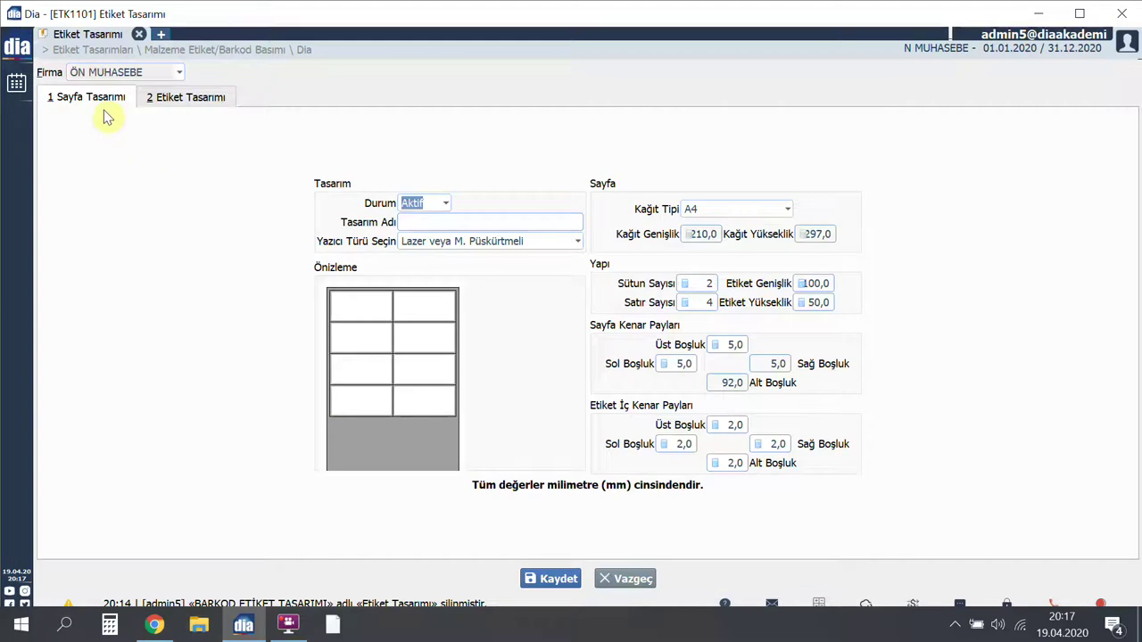
Name the design MALZEME ETİKET, keeping its status Aktif and its printer type Lazer veya M. Püskürtmeli
left_click(451, 207)
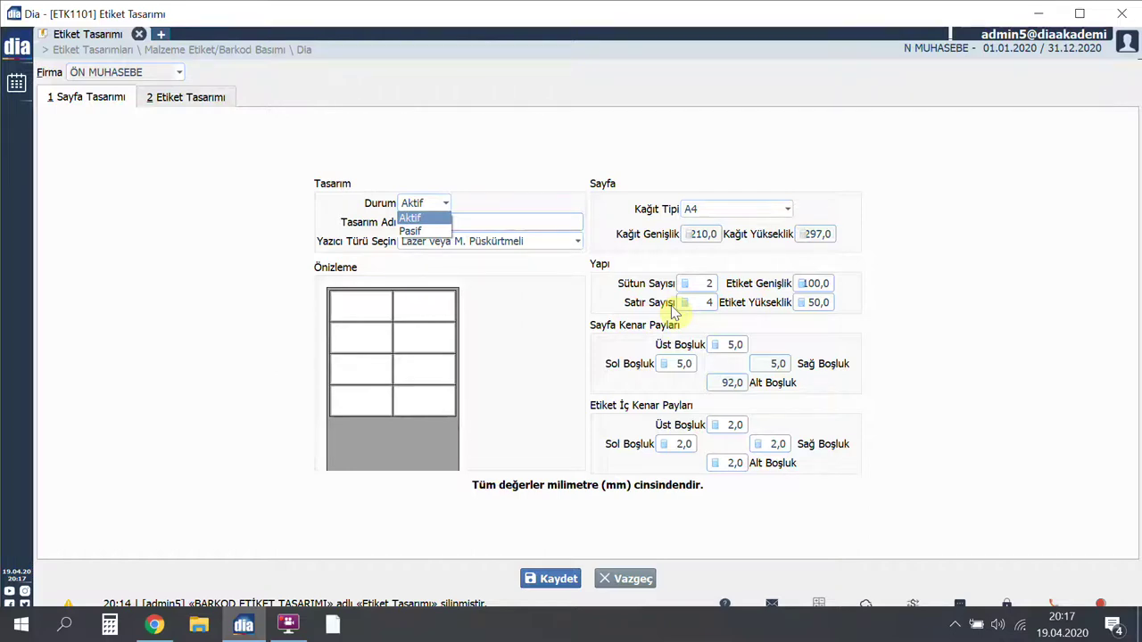
left_click(440, 217)
type("MALZEME ETİKET")
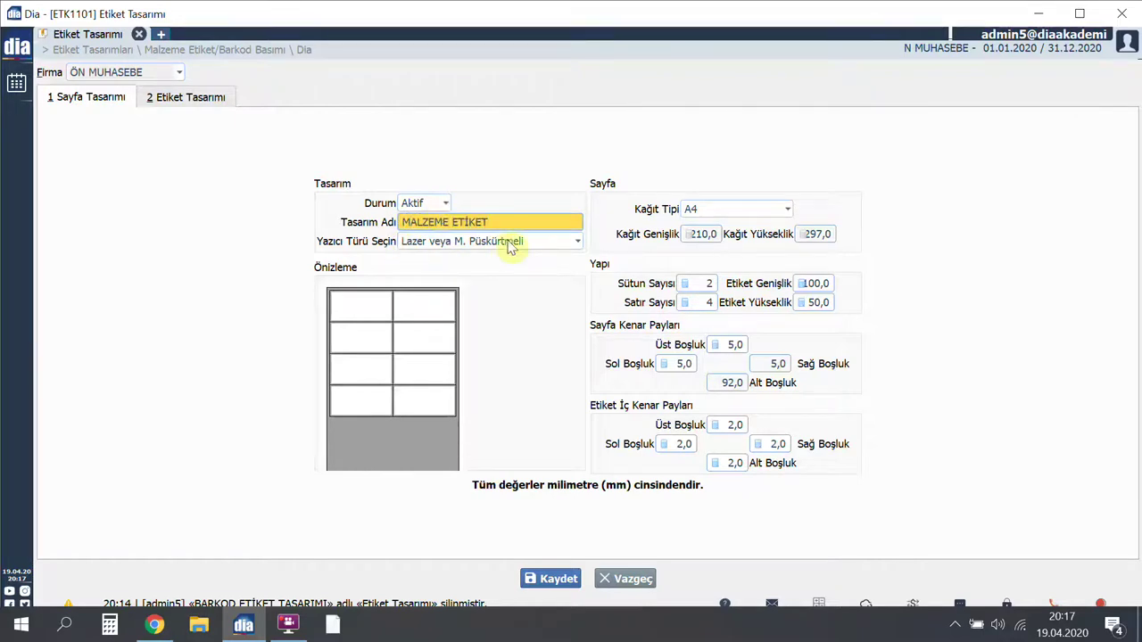
left_click(574, 242)
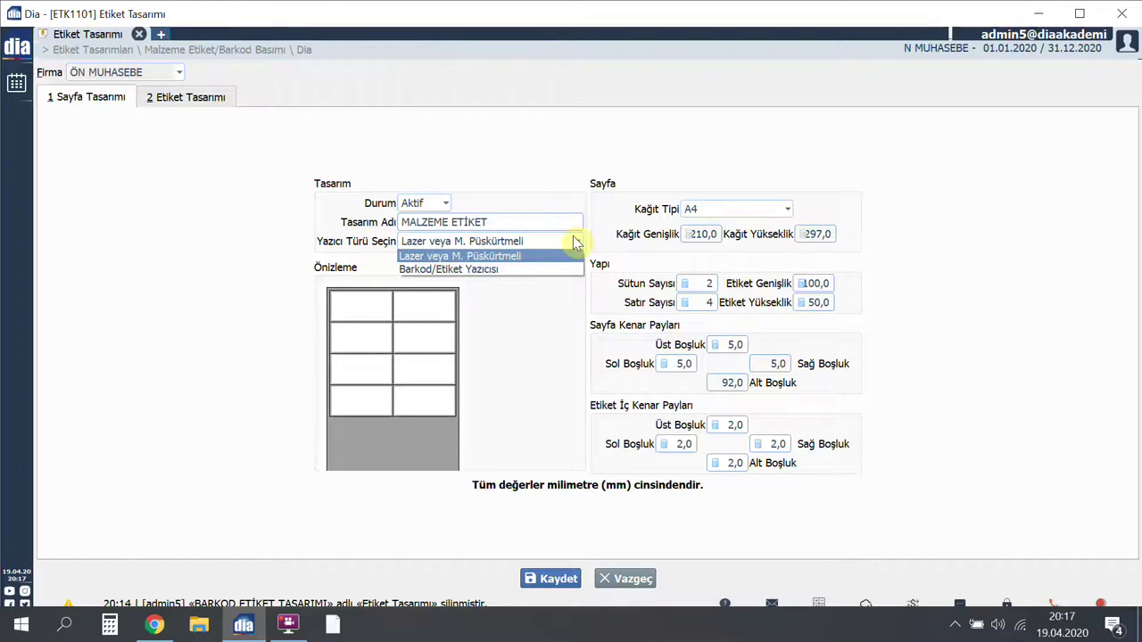
key("Tab")
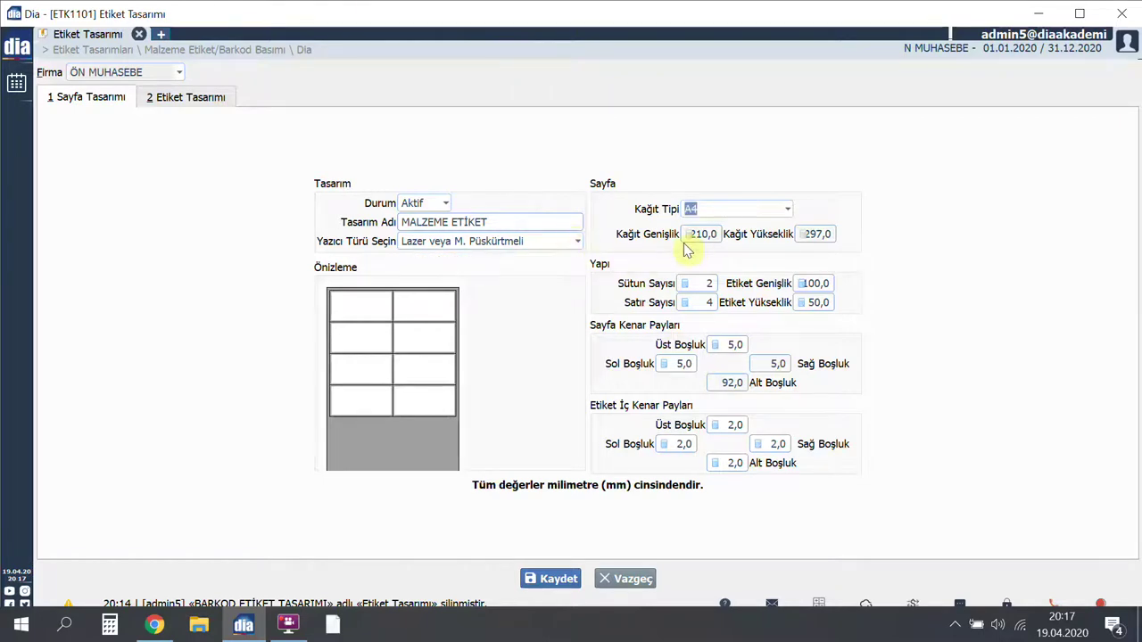
Choose A4 as the paper type of the page design
left_click(773, 213)
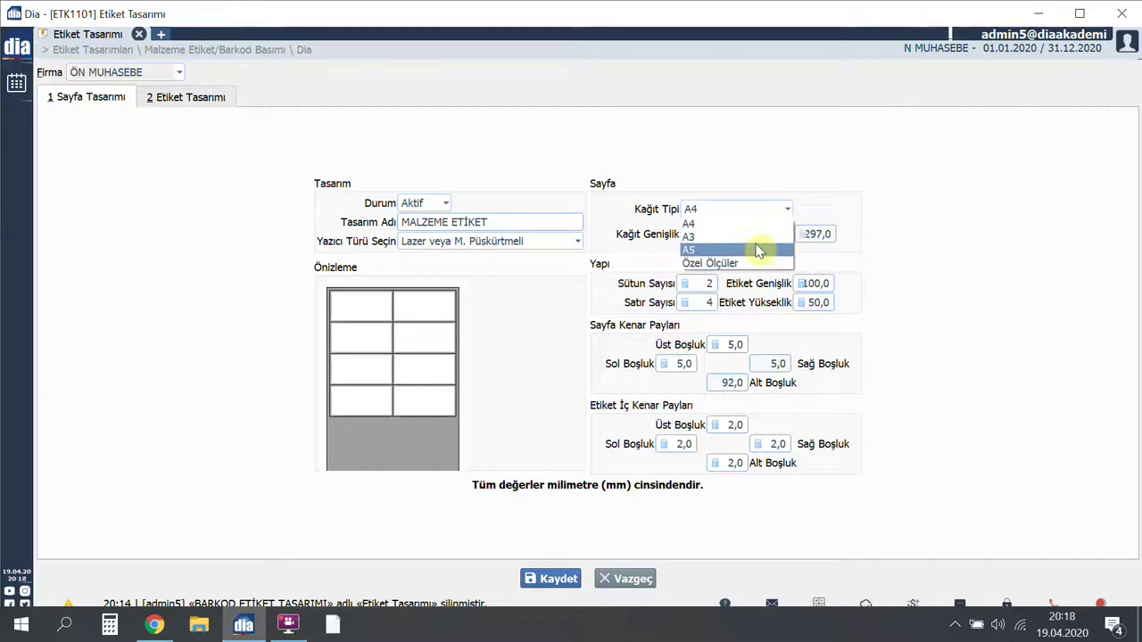
left_click(705, 224)
key("Tab")
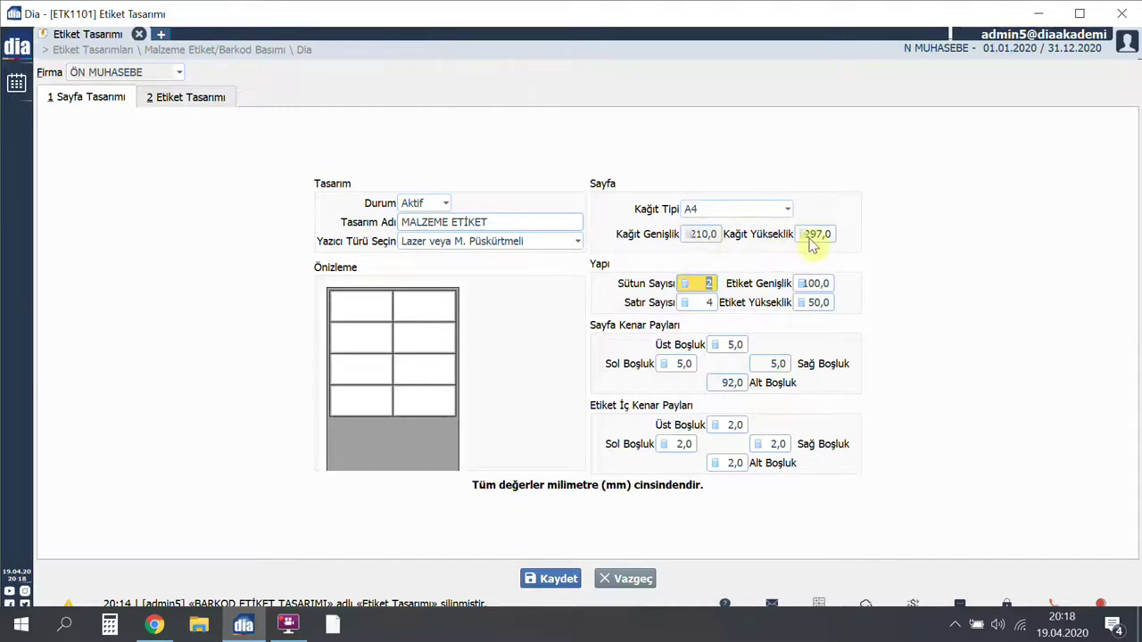
Try the custom paper type Özel Ölçüler for the page
left_click(778, 212)
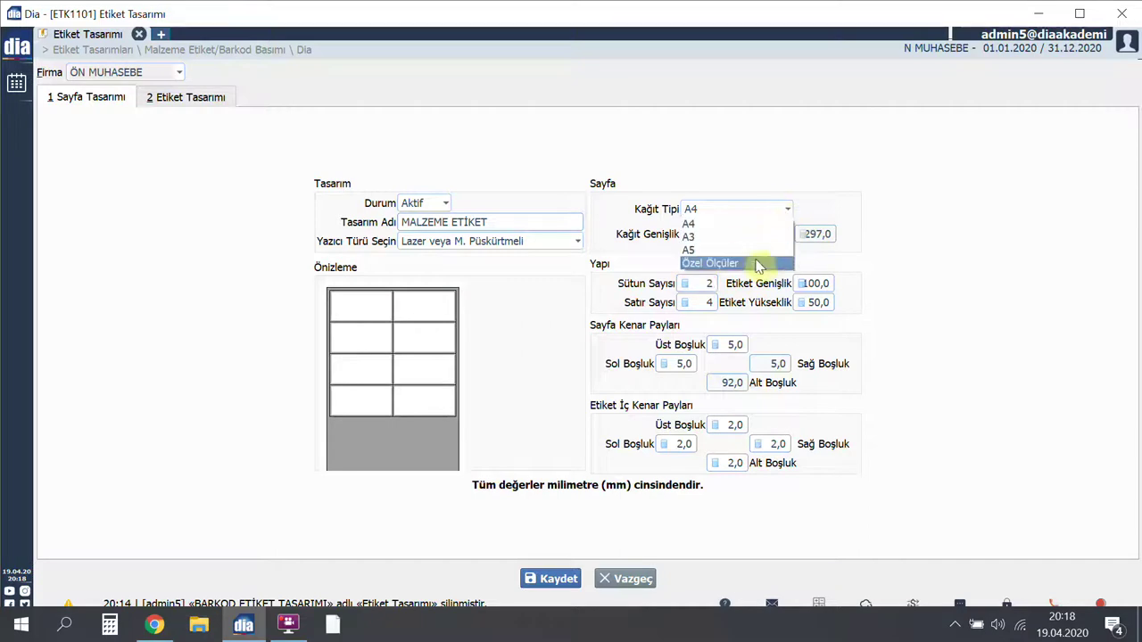
left_click(722, 264)
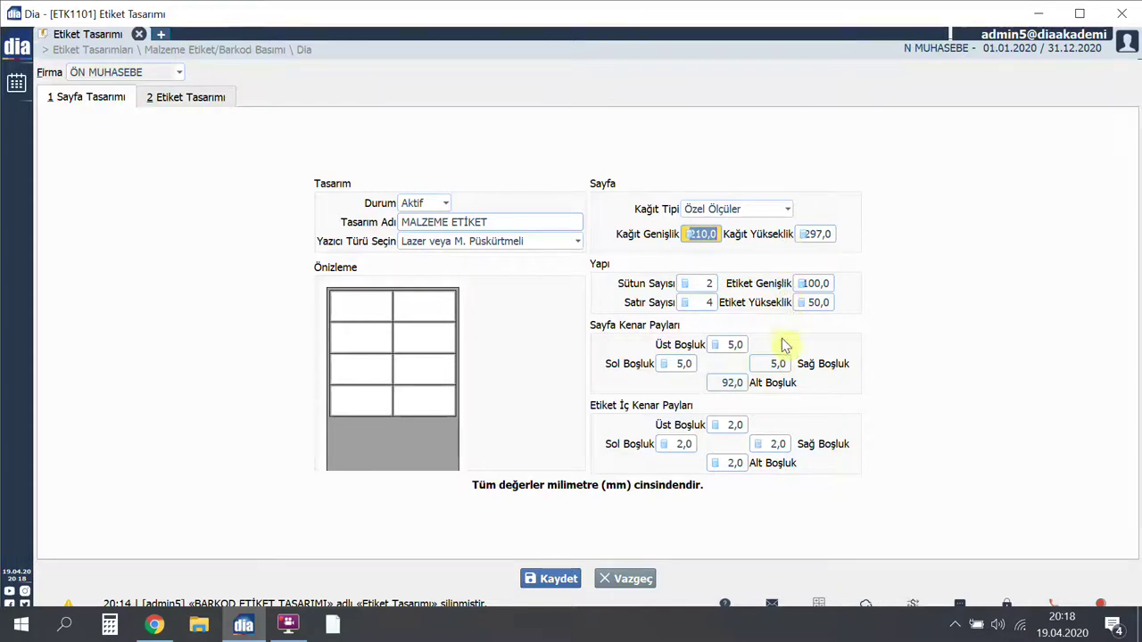
left_click(719, 282)
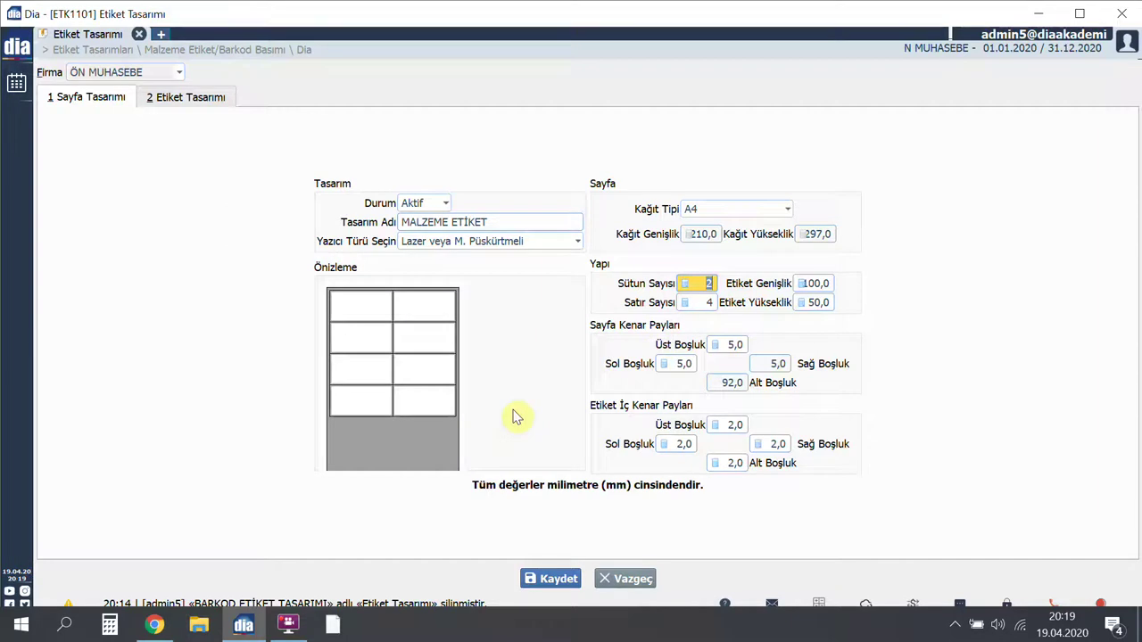
Open the Etiket Tasarımı page and place the Stok Kart Kodu field on the label with Stok Açıklaması below it
left_click(223, 97)
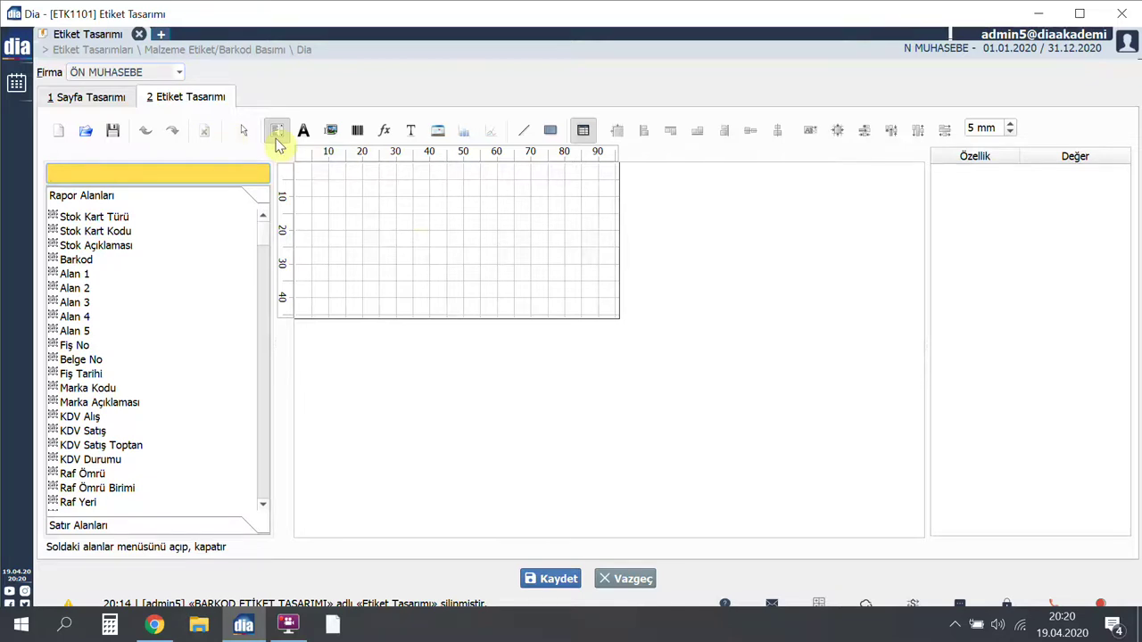
left_click(277, 131)
key("ctrl+a")
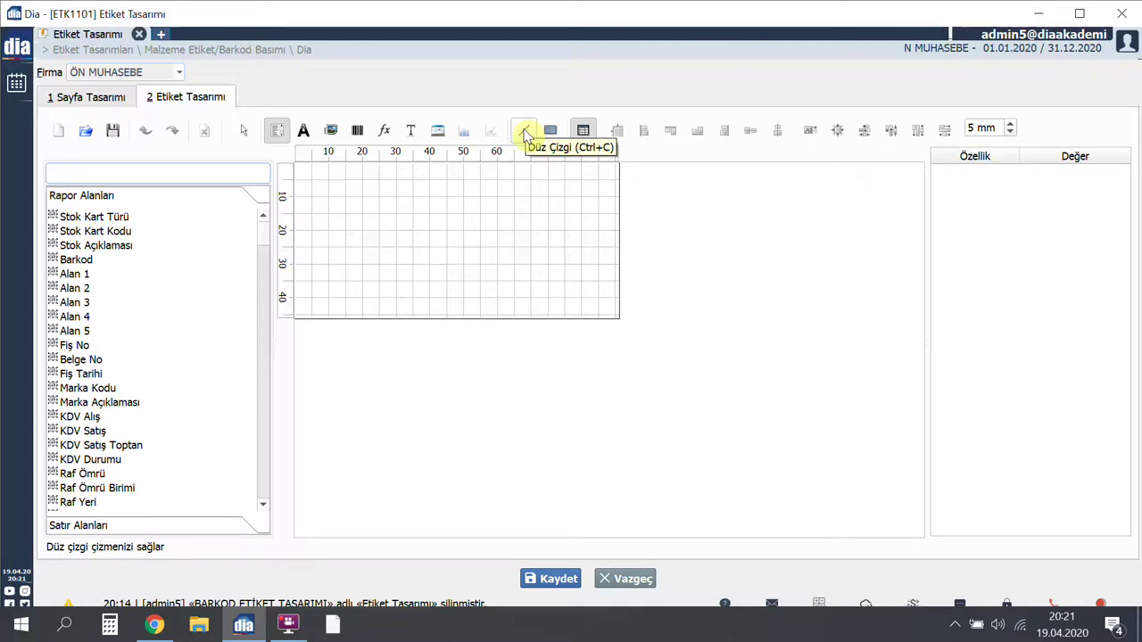
left_click(584, 132)
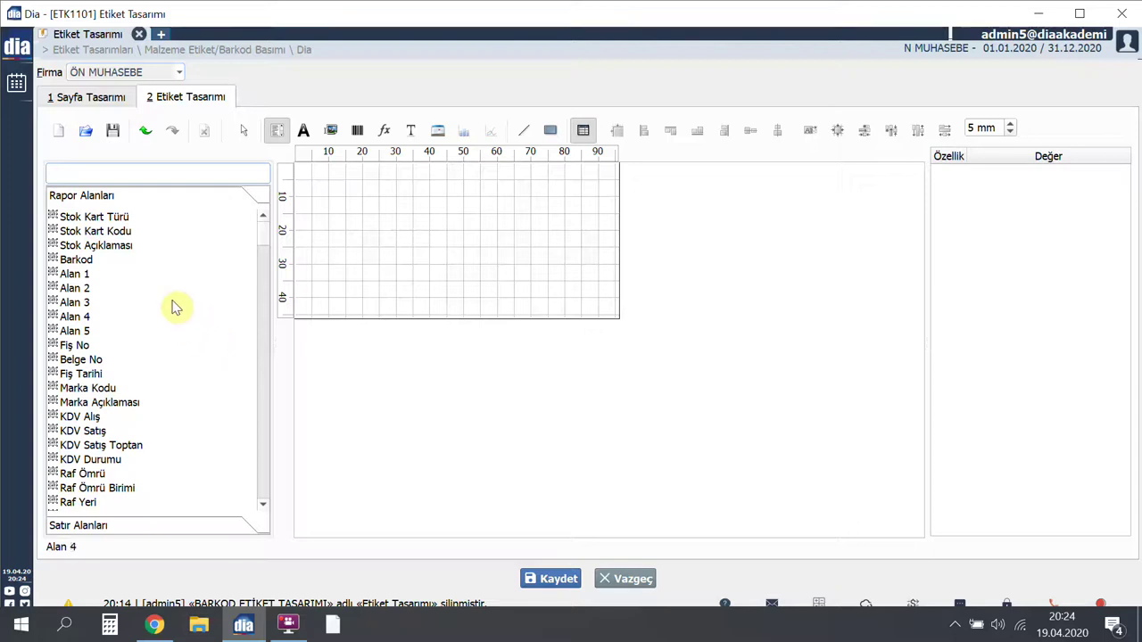
left_click_drag(141, 238, 400, 234)
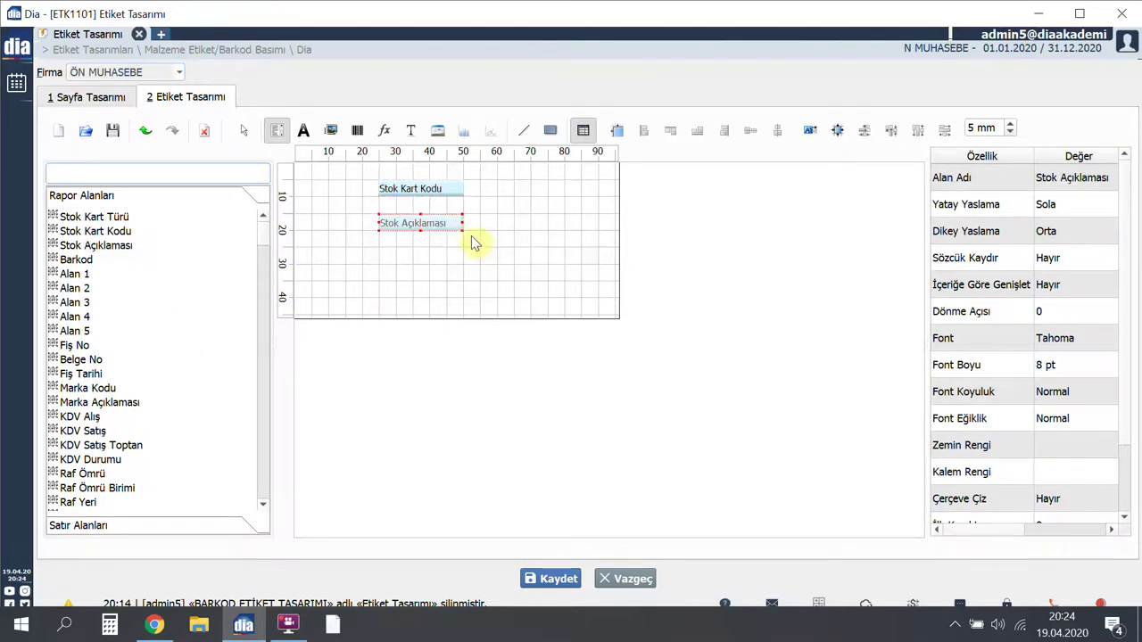
Add a text object reading STOK KODU directly before the Stok Kart Kodu field on the label
left_click(304, 130)
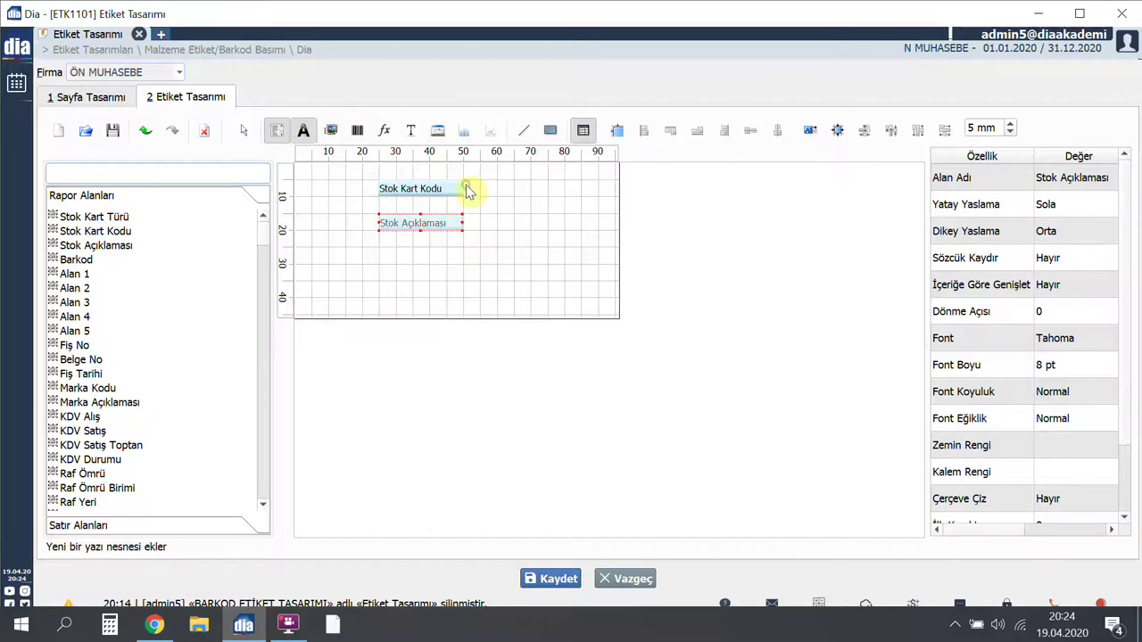
left_click_drag(301, 186, 371, 196)
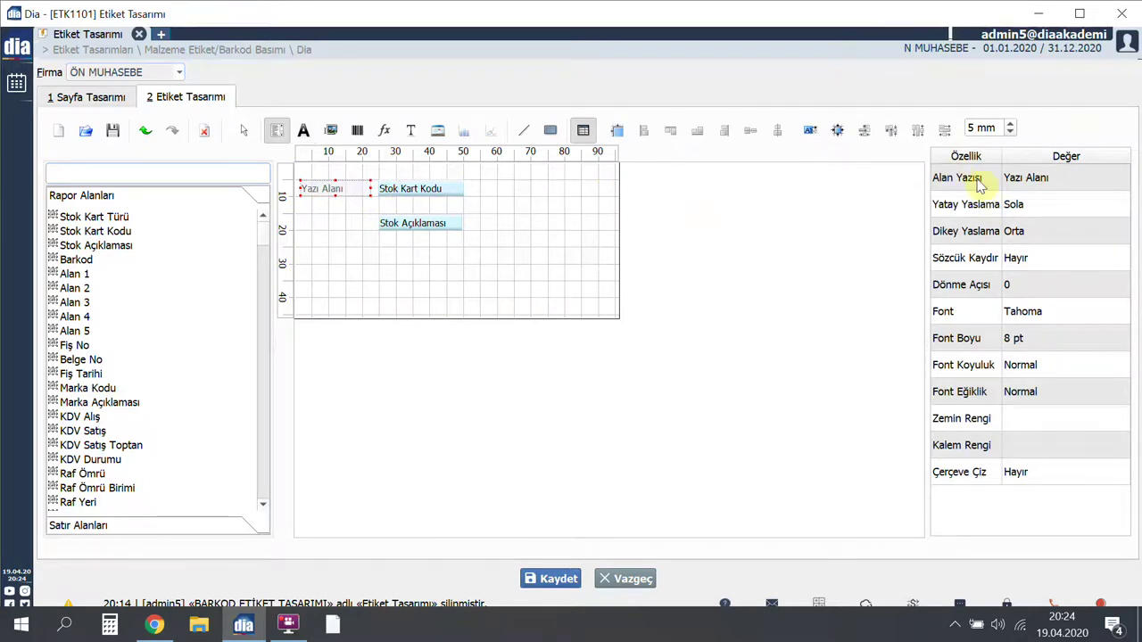
left_click(1012, 176)
type("STOK KODU")
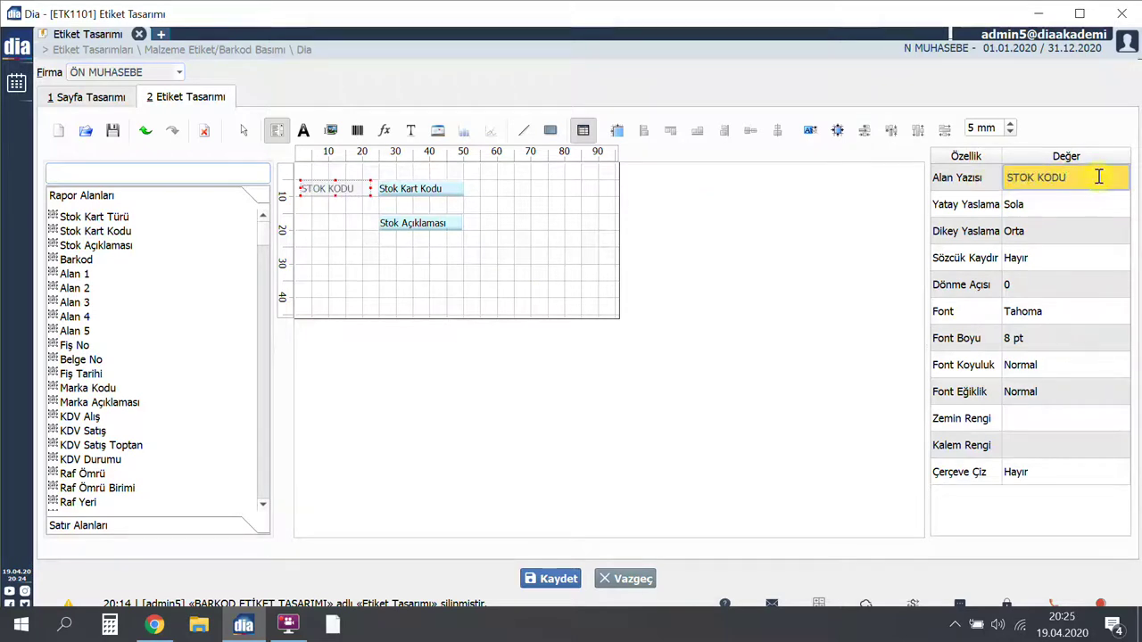
Add a text object reading STOK ADI directly before the Stok Açıklaması field
left_click(303, 130)
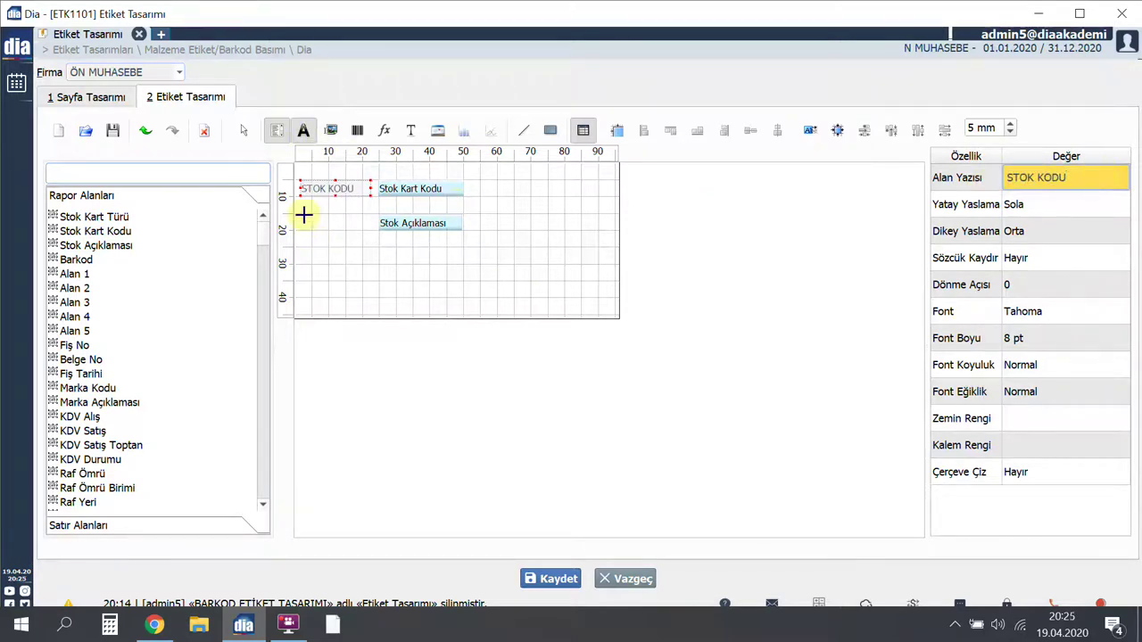
left_click_drag(300, 216, 370, 230)
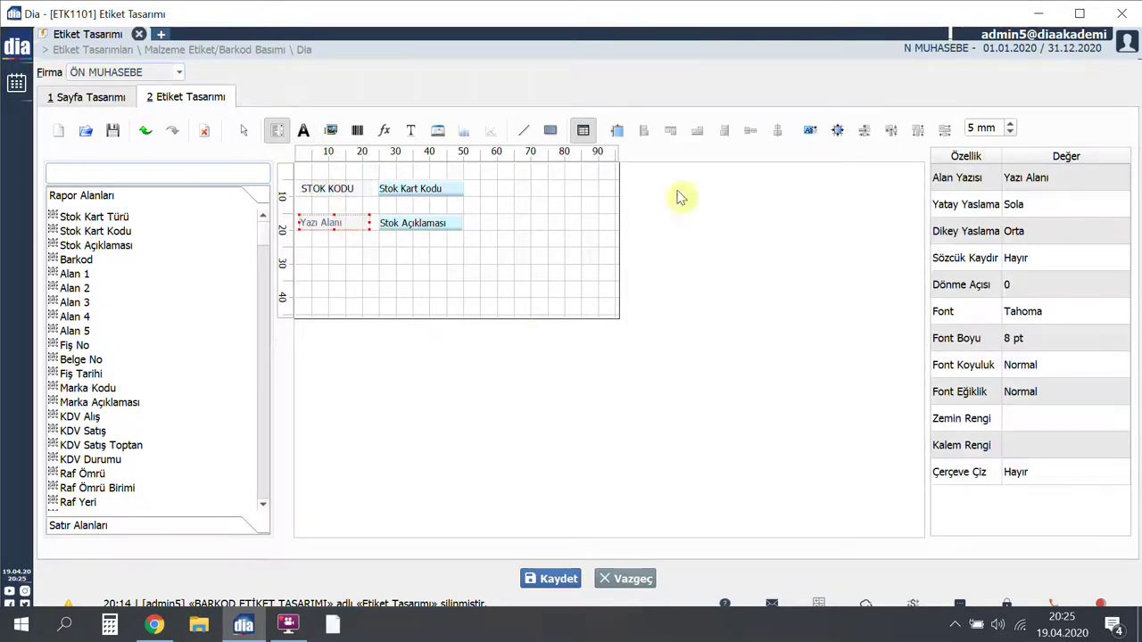
left_click(1070, 176)
type("STOK ADI")
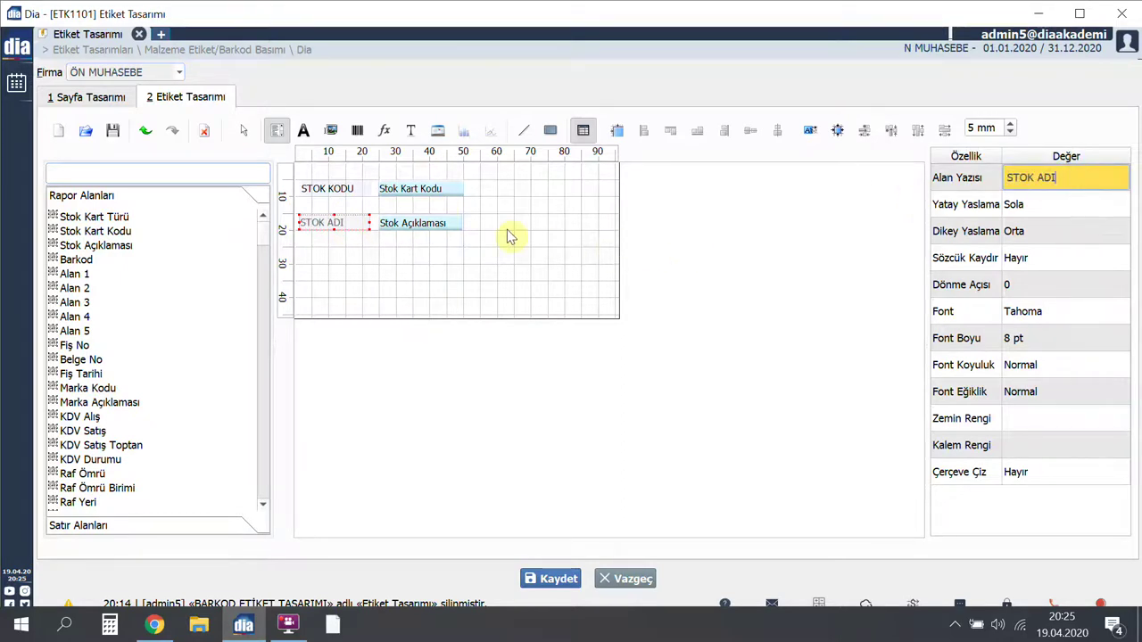
Set the STOK KODU text's font size to 9 pt and its font weight to Koyu
left_click(341, 183)
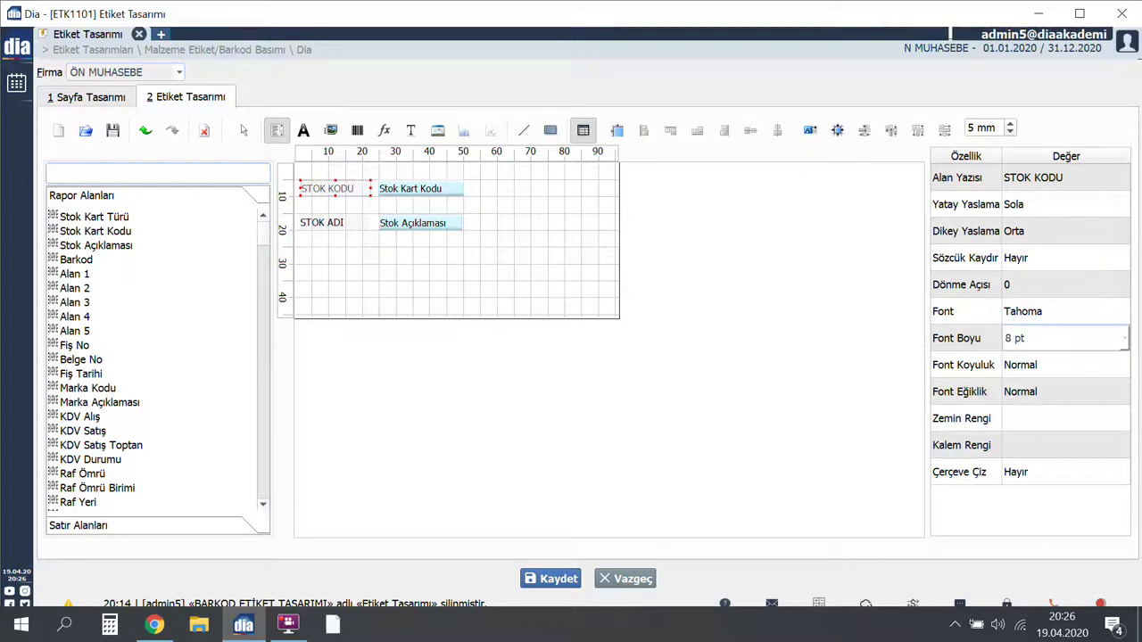
left_click(1093, 345)
left_click(1071, 354)
left_click(1066, 365)
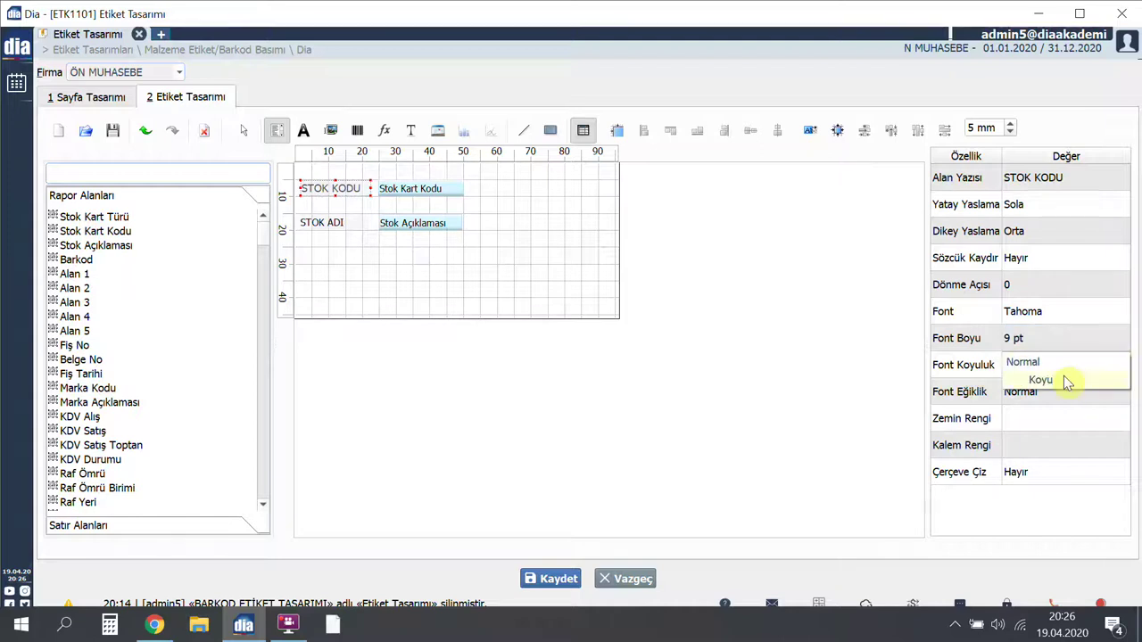
left_click(1068, 380)
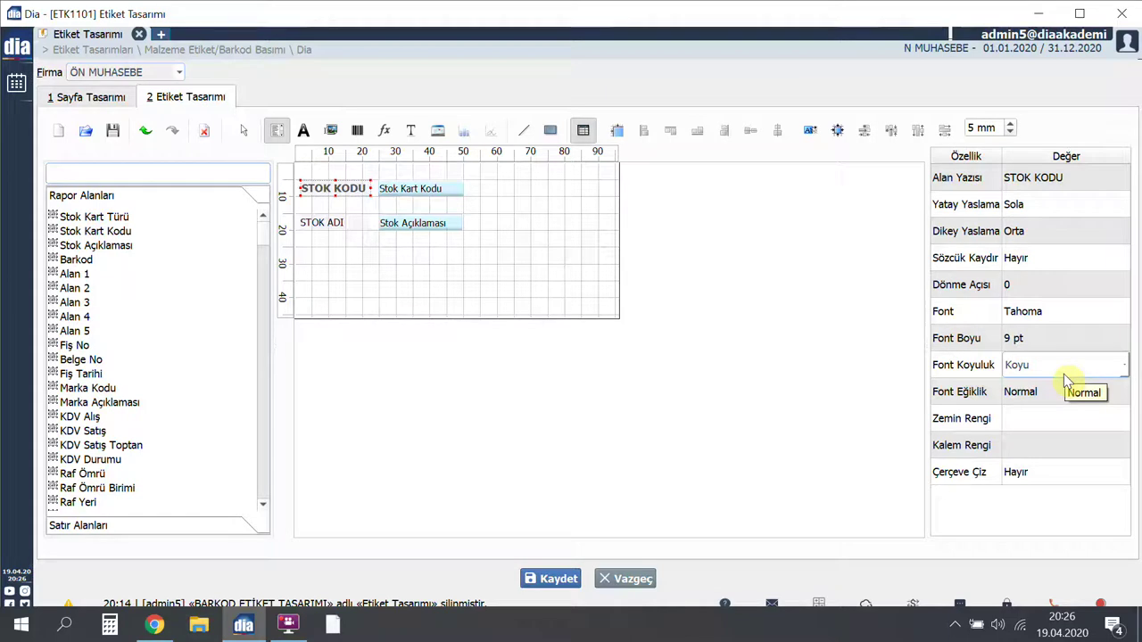
left_click(1067, 392)
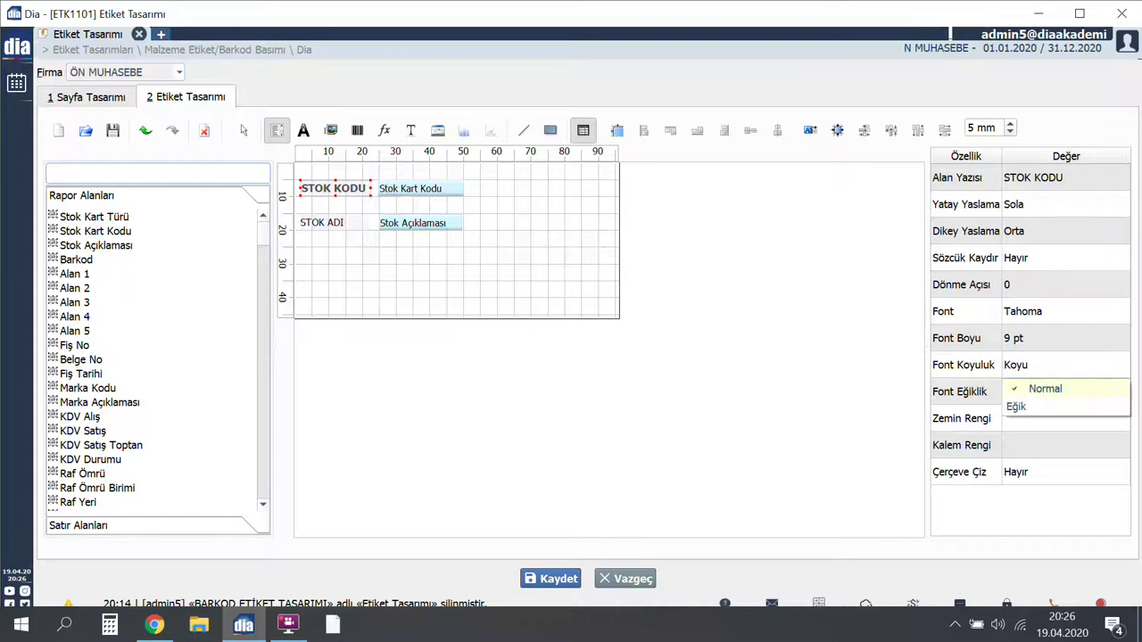
left_click(1062, 391)
left_click(1029, 421)
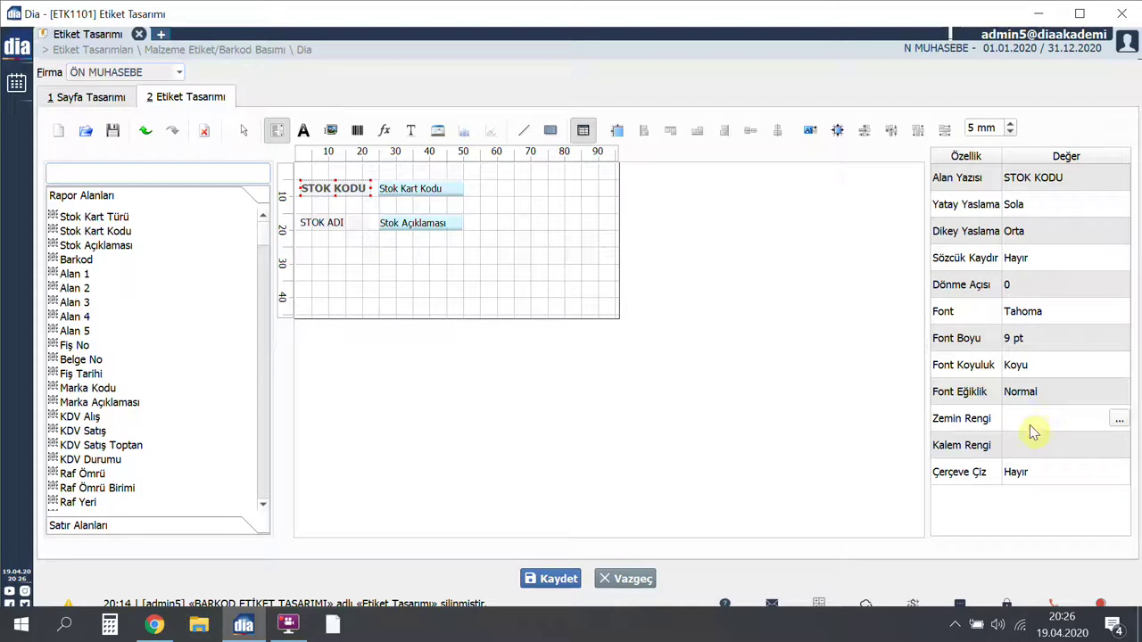
left_click(1119, 420)
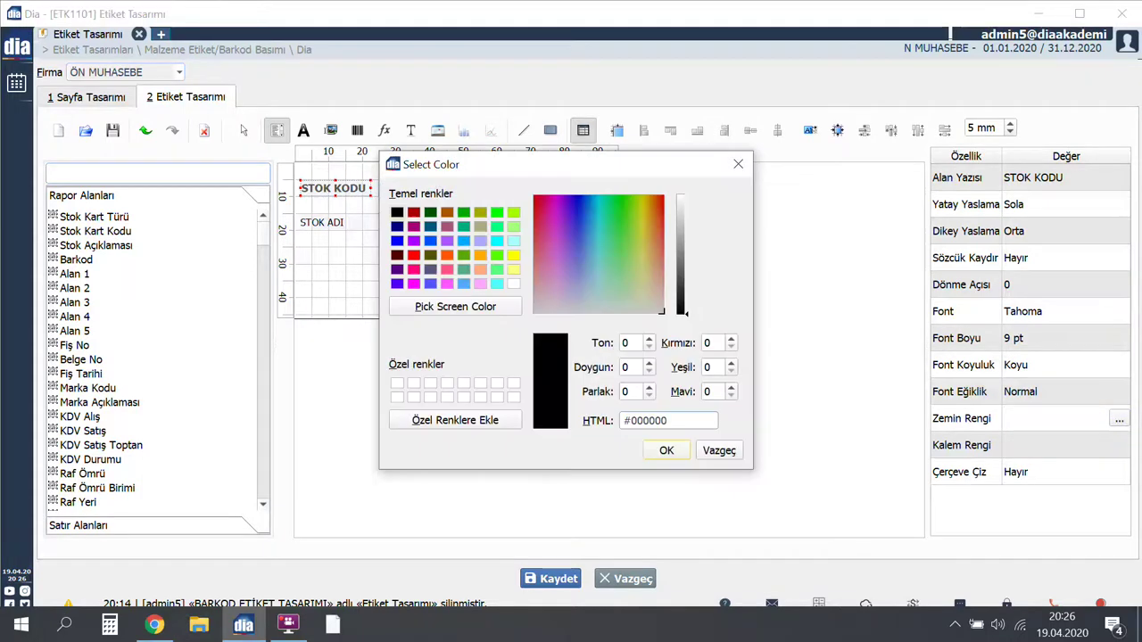
left_click(707, 454)
Give the STOK KODU text the dark red pen colour #aa0000 and set its frame drawing to Evet
left_click(1075, 447)
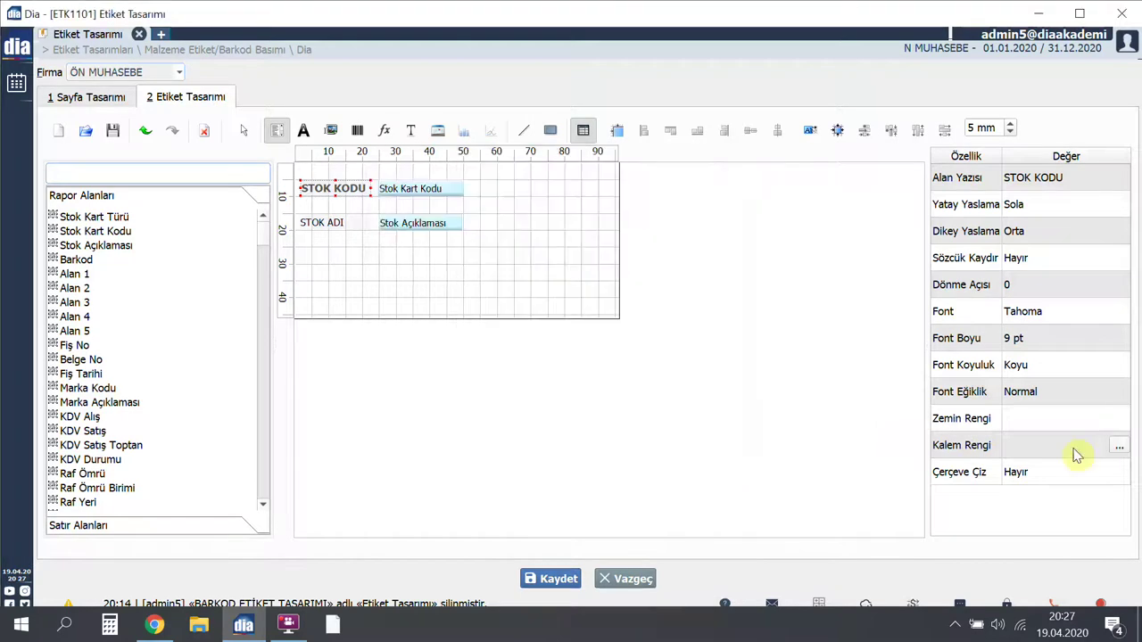
left_click(1118, 446)
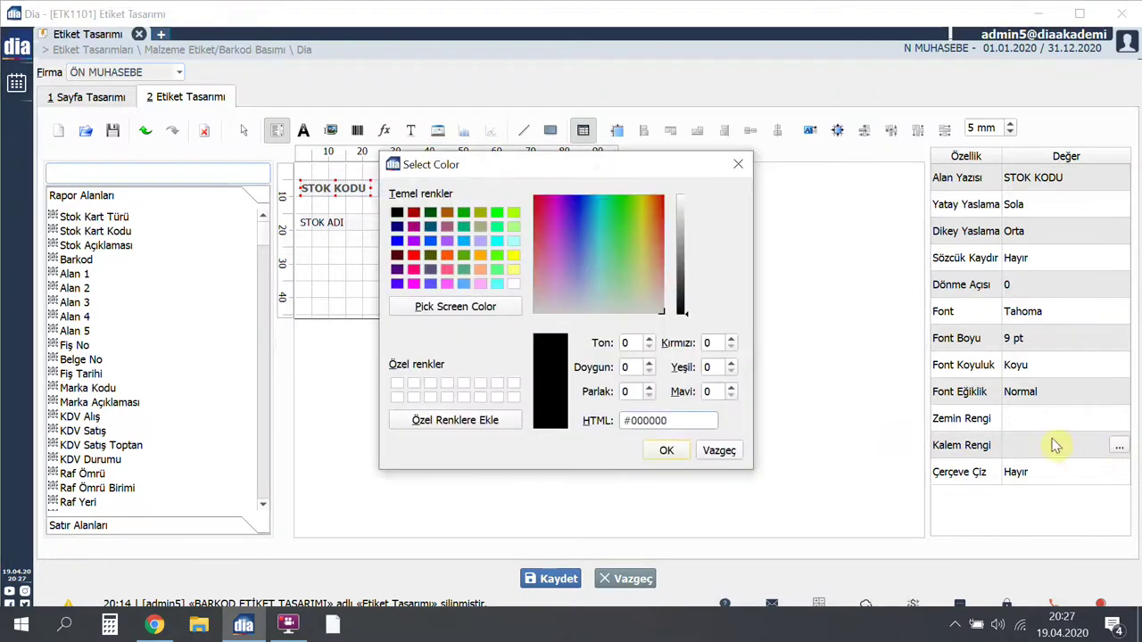
left_click(413, 214)
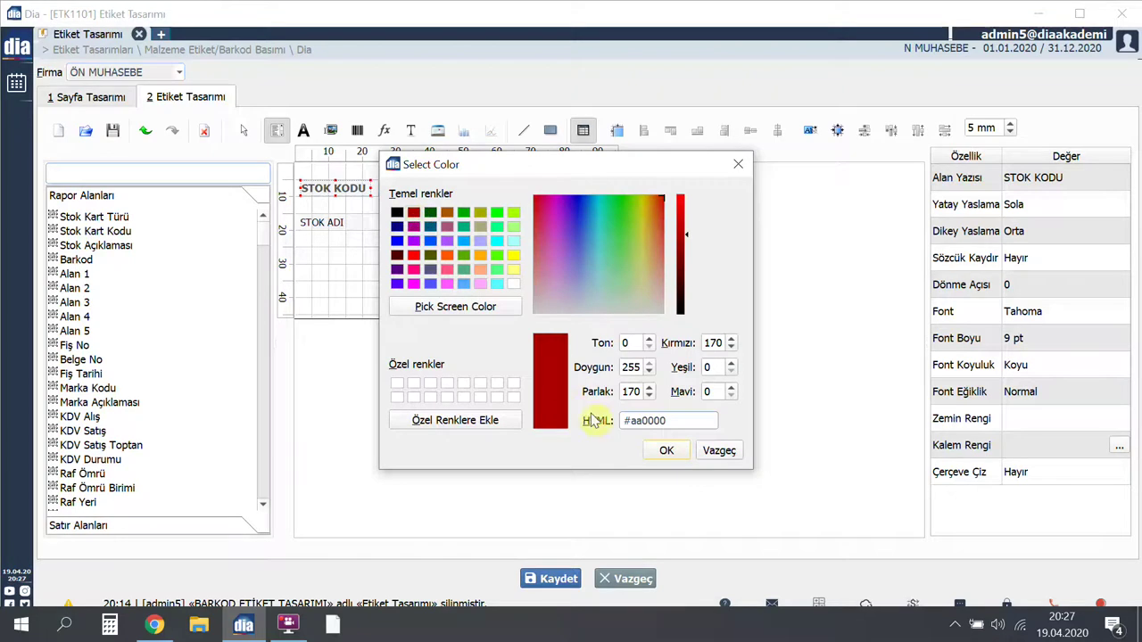
left_click(664, 452)
left_click(1046, 478)
left_click(1042, 473)
left_click(1033, 452)
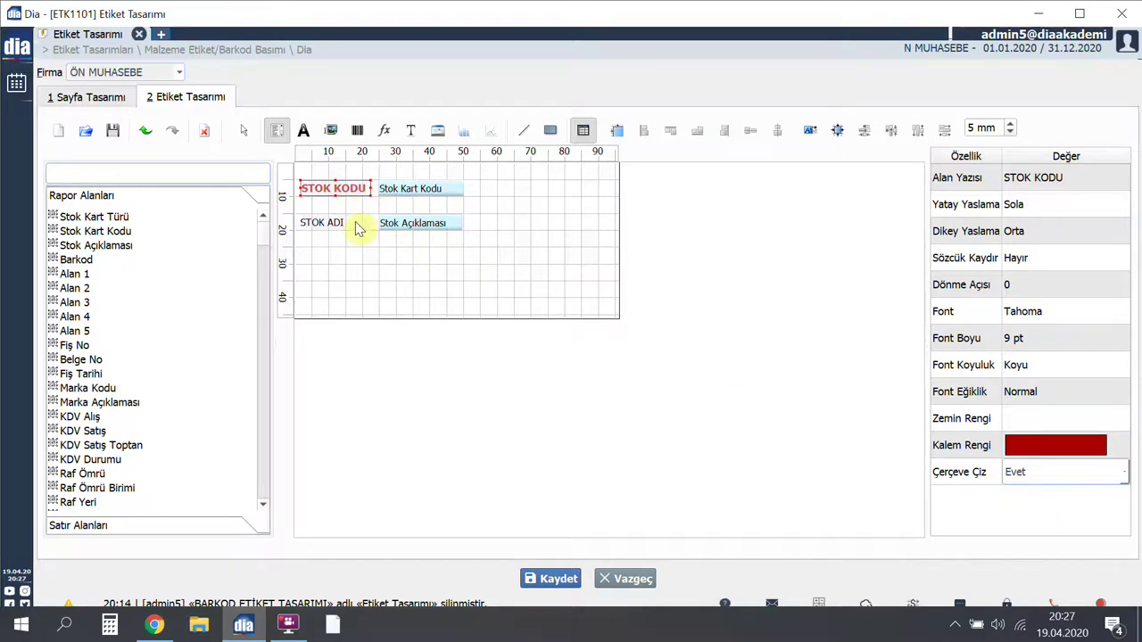
Format the STOK ADI text as 9 pt, Koyu, with a dark red pen colour and frame drawing set to Evet
left_click(354, 224)
left_click(1060, 340)
left_click(1045, 365)
left_click(1062, 445)
left_click(409, 220)
left_click(663, 449)
left_click(1056, 473)
left_click(1017, 452)
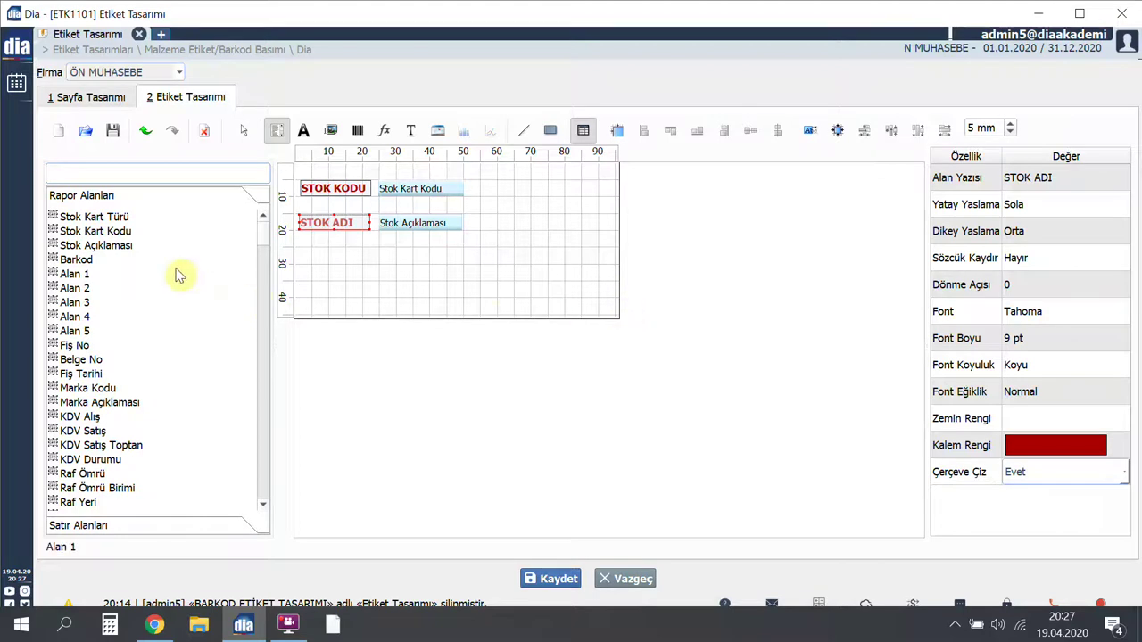
Place the Fiyat 1 report field on the label below the Stok Açıklaması field
scroll(191, 301, "down", 15)
scroll(201, 339, "down", 3)
scroll(201, 339, "down", 4)
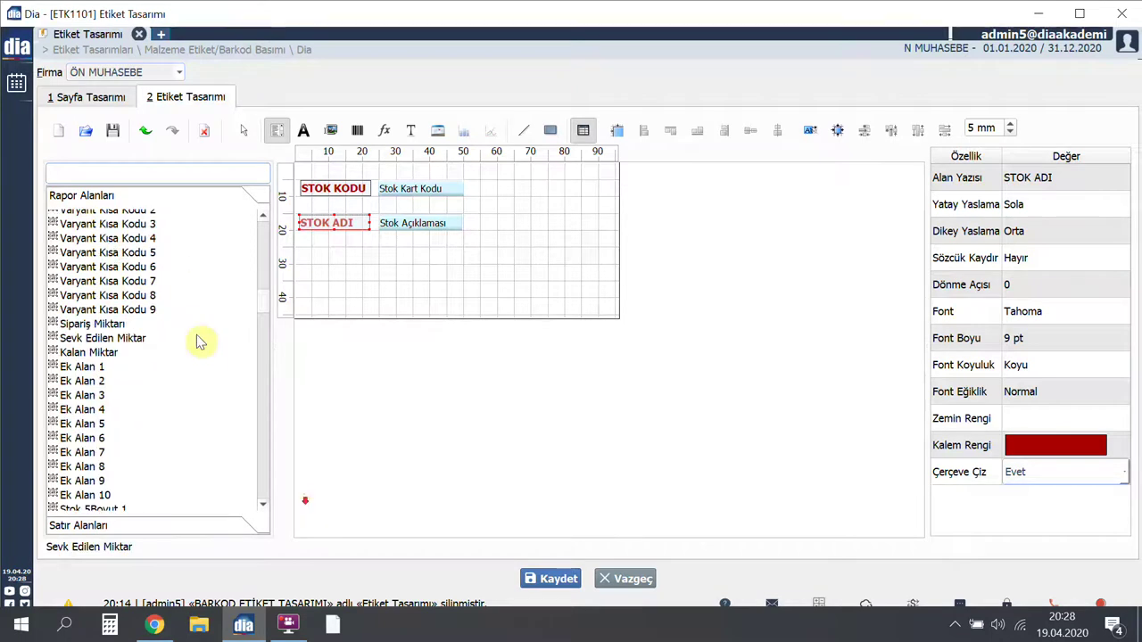
scroll(198, 341, "down", 4)
left_click_drag(79, 417, 385, 261)
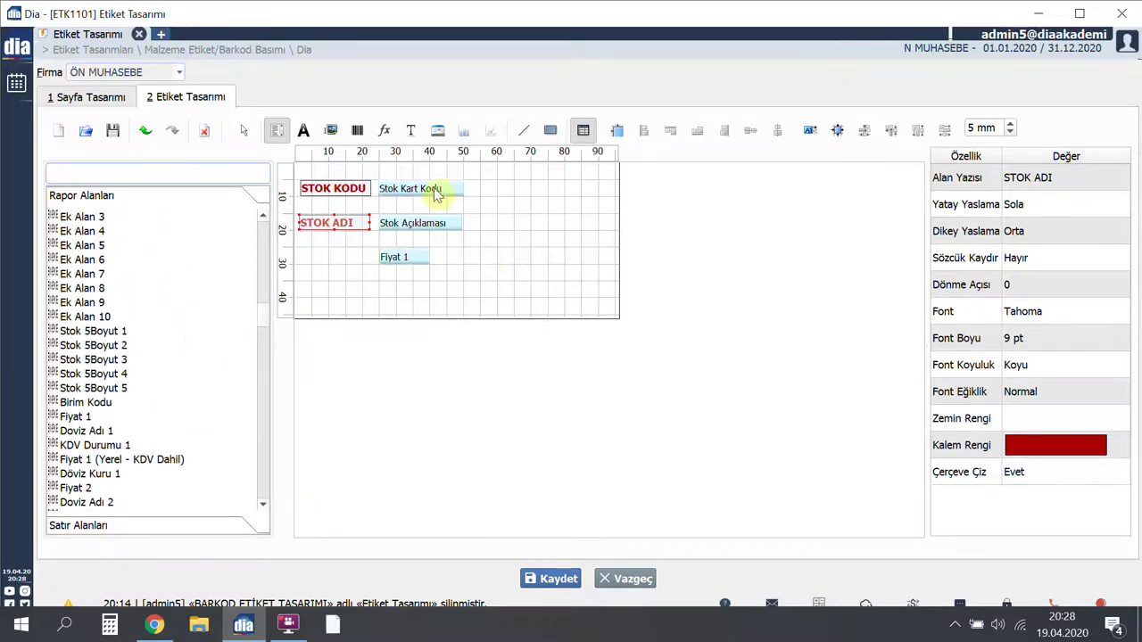
Add a FİYAT text beside the Fiyat 1 field, formatted as 9 pt, Koyu, with a dark red pen colour and frame drawing set to Evet
left_click(304, 131)
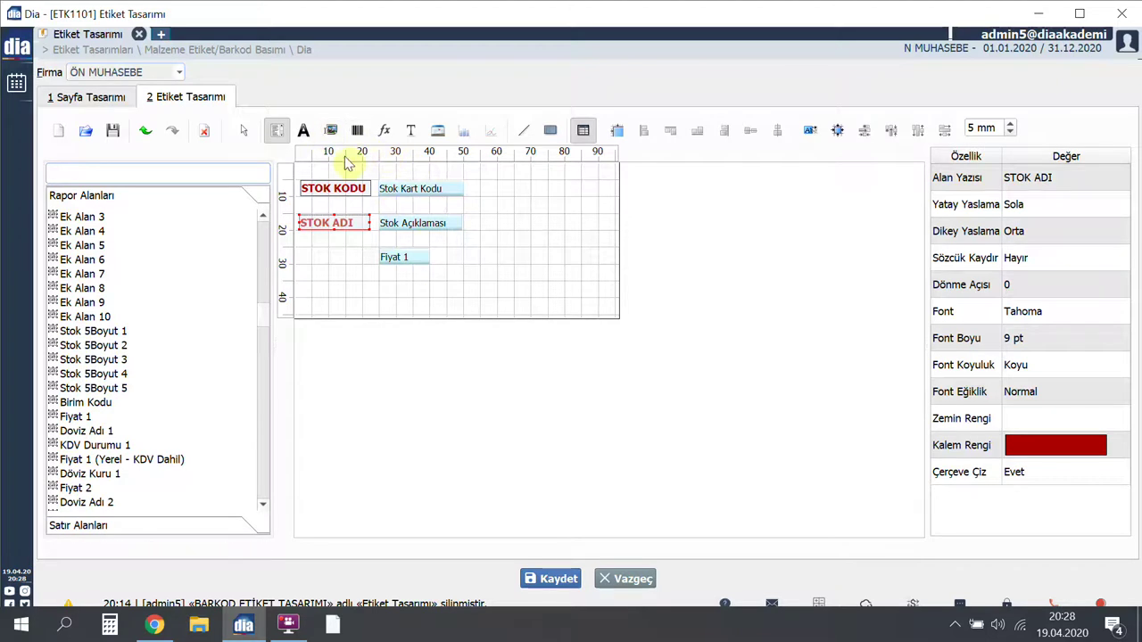
left_click(306, 247)
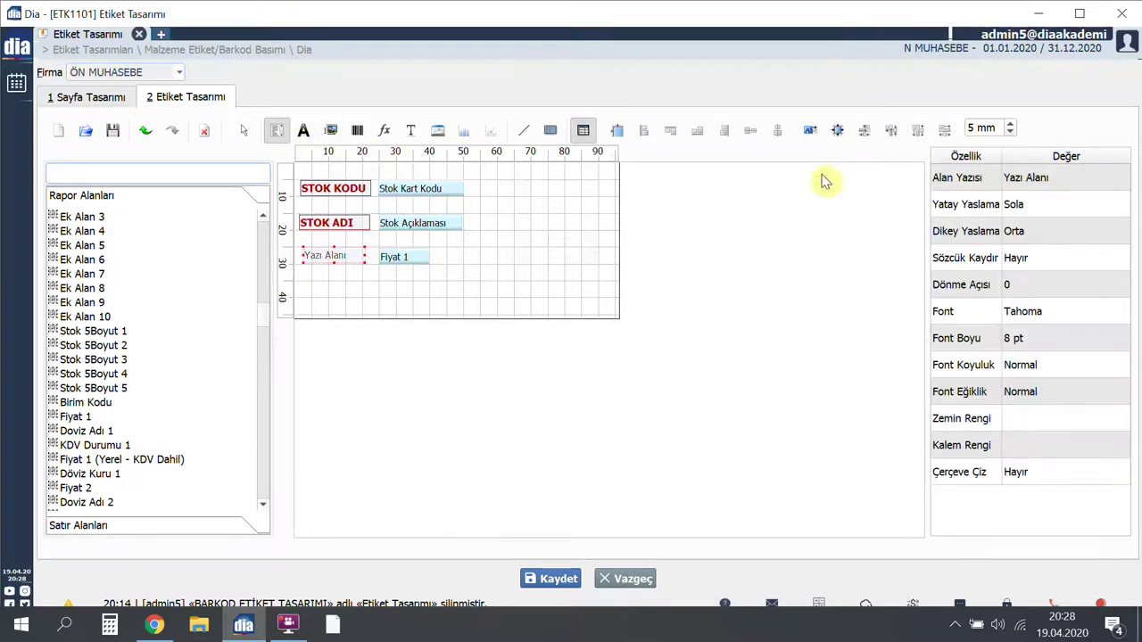
left_click(1049, 177)
type("FİY")
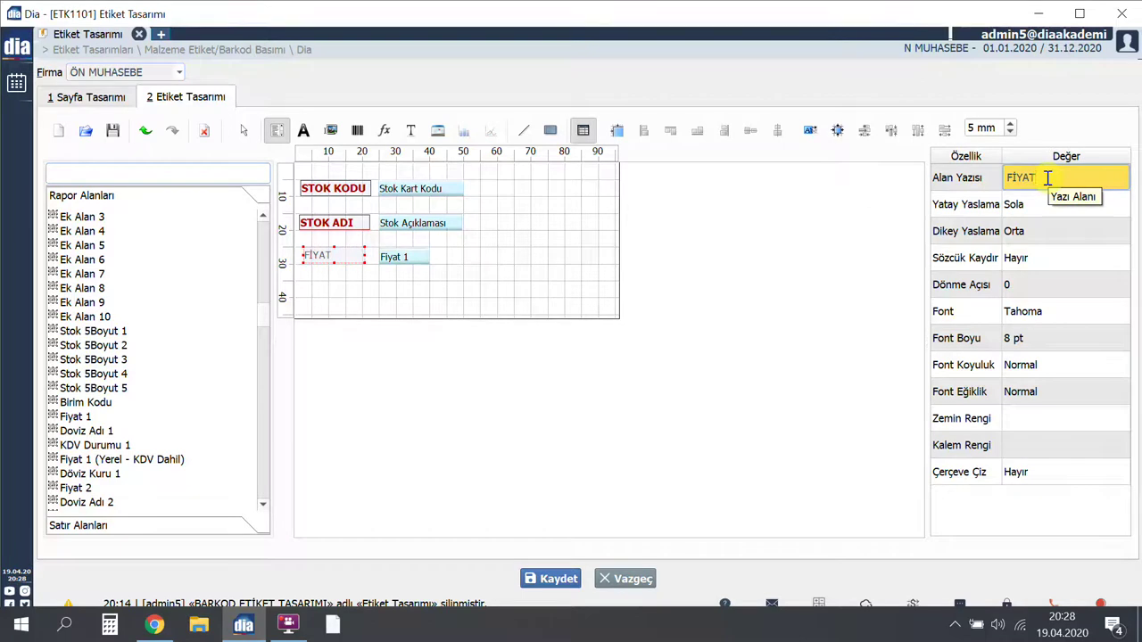
type("AT")
left_click(1062, 348)
scroll(1062, 350, "up", 1)
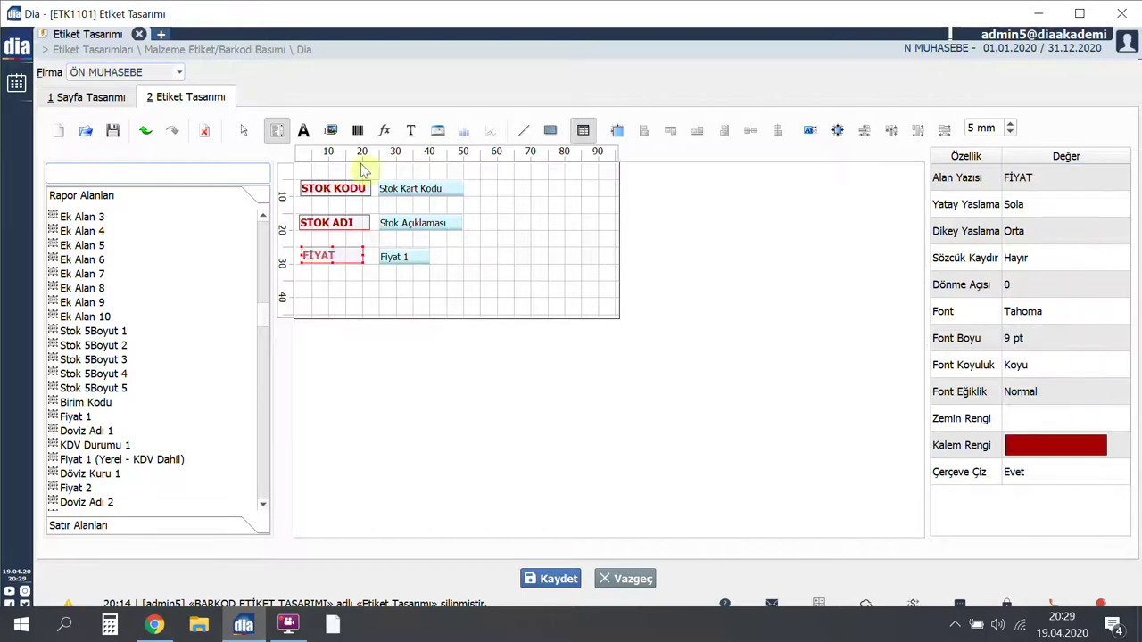
Draw a frame around the three captioned fields and insert the dia-150x150.png picture, about 25 x 12.5 mm, beside it
left_click(550, 130)
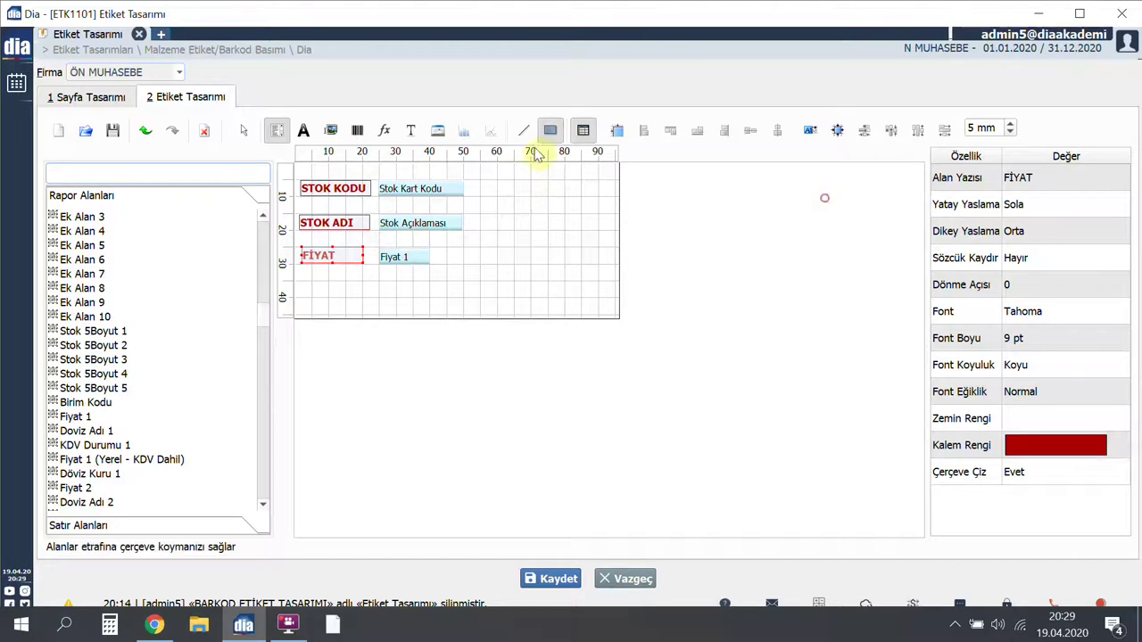
left_click_drag(482, 173, 297, 274)
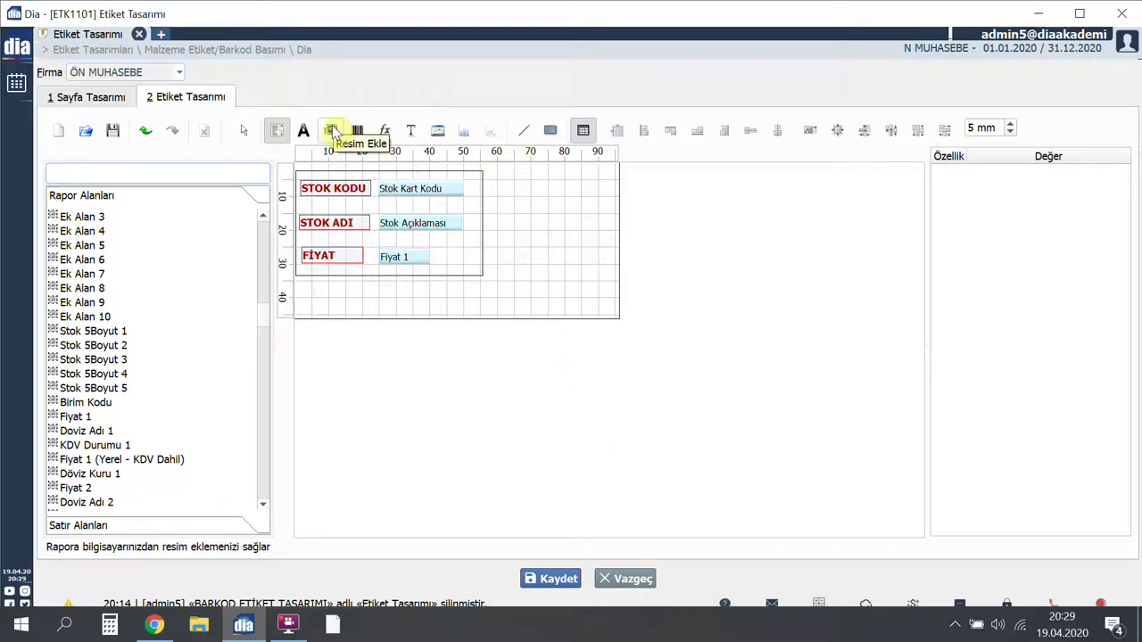
left_click(332, 131)
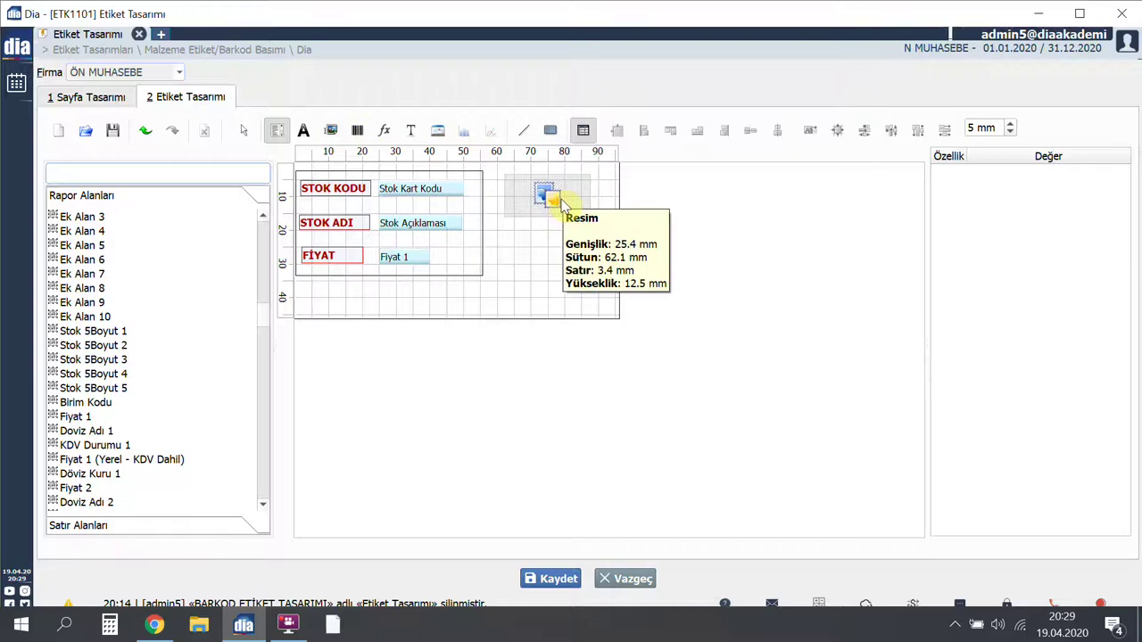
left_click(560, 203)
left_click(518, 252)
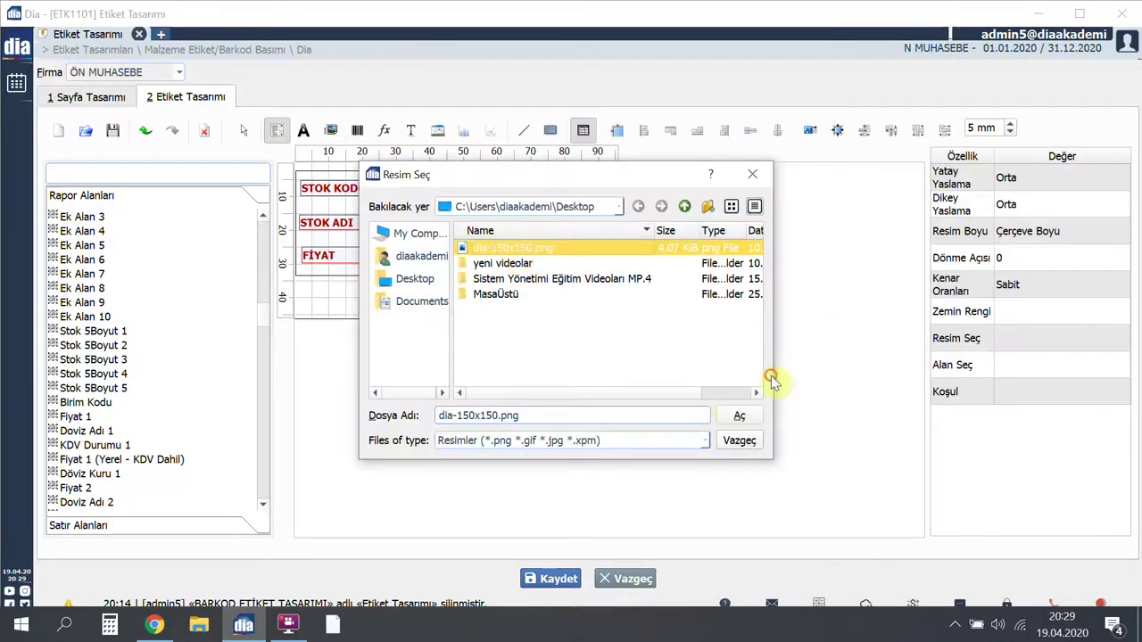
left_click(739, 416)
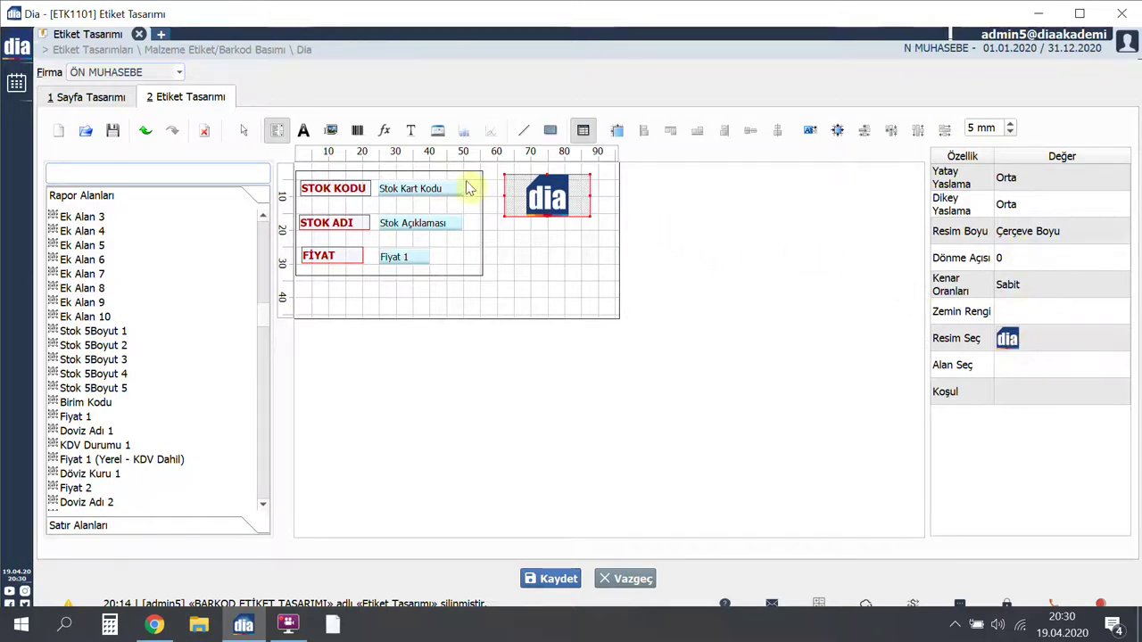
Draw a barcode about 31 x 9.5 mm below the logo and link it to the Barkod field
left_click(357, 132)
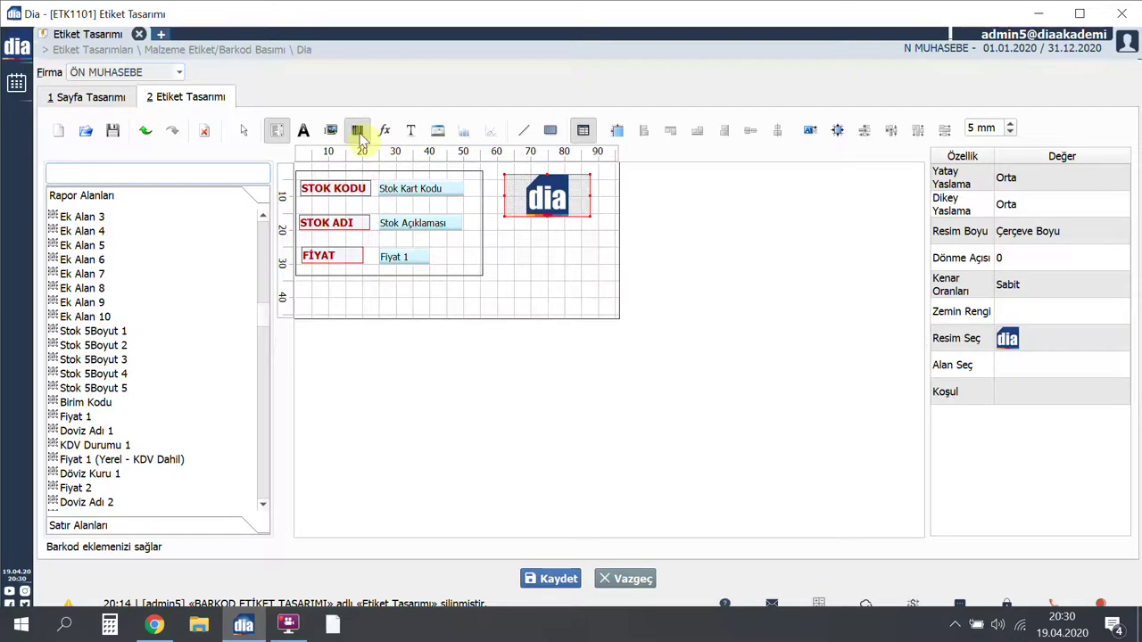
left_click_drag(499, 241, 600, 274)
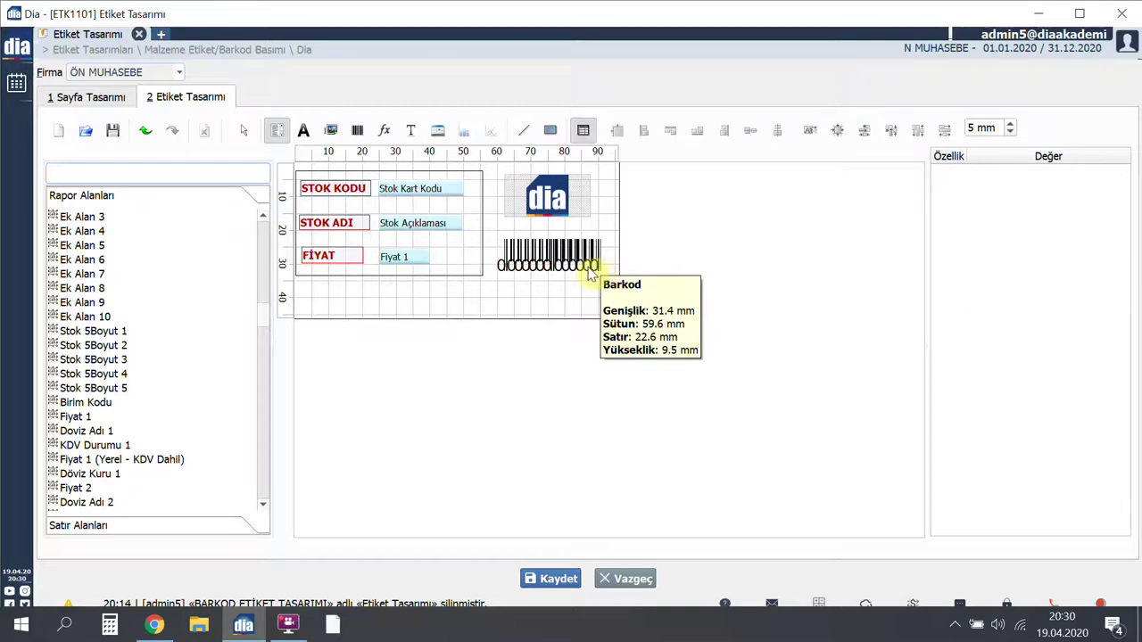
left_click(592, 262)
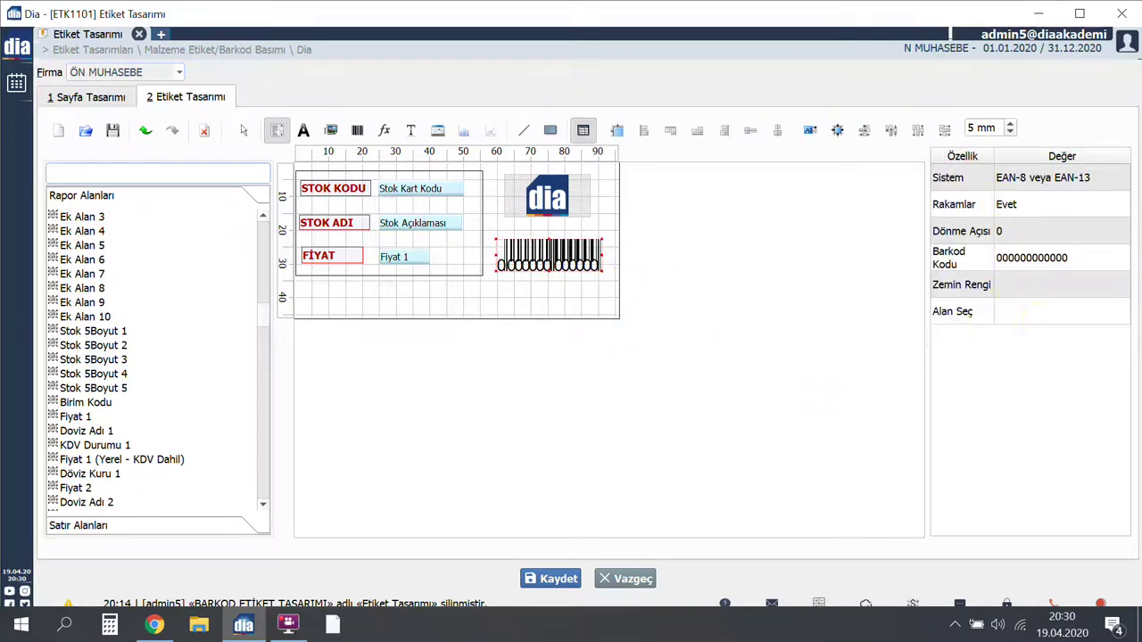
left_click(1035, 314)
left_click(1120, 315)
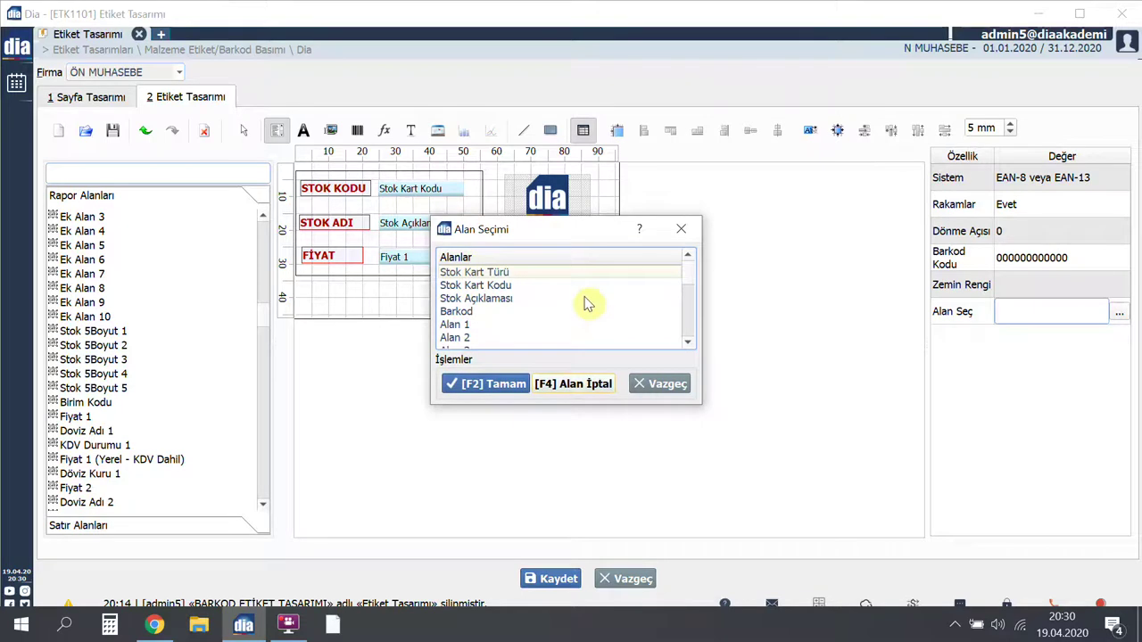
left_click(489, 311)
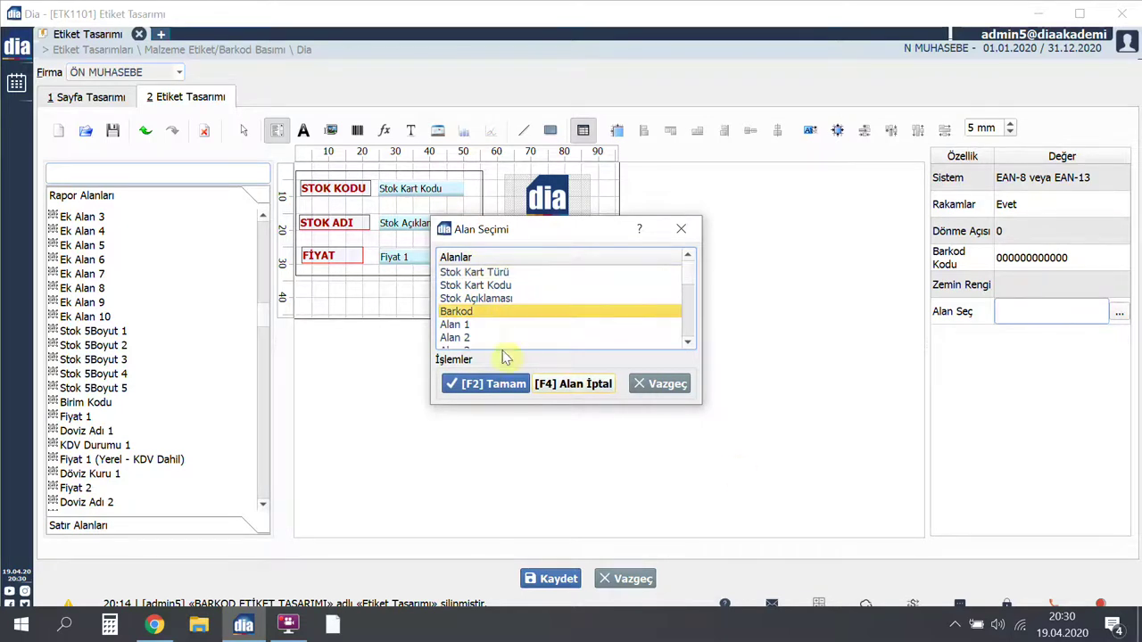
left_click(507, 390)
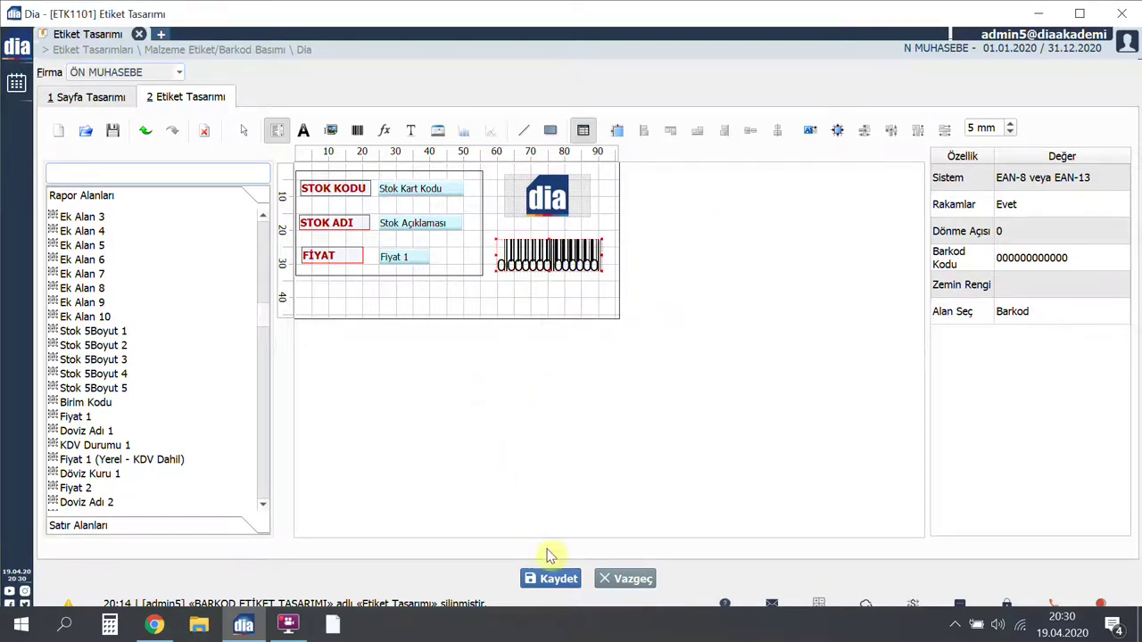
Save the label design and choose MALZEME ETİKET as the design for label printing
left_click(553, 579)
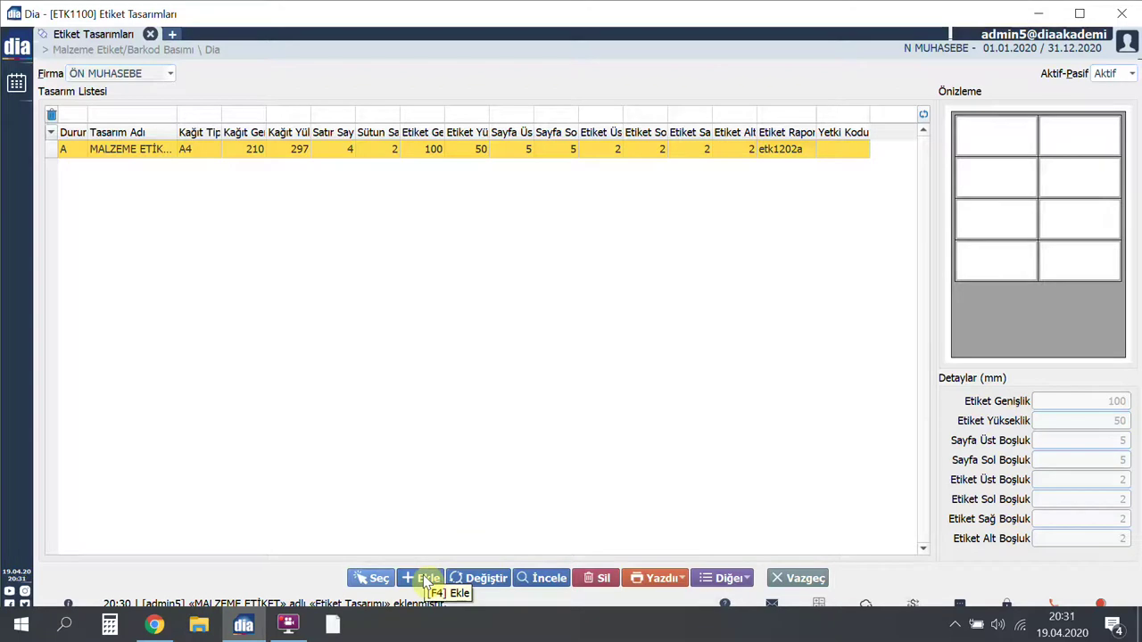
left_click(375, 578)
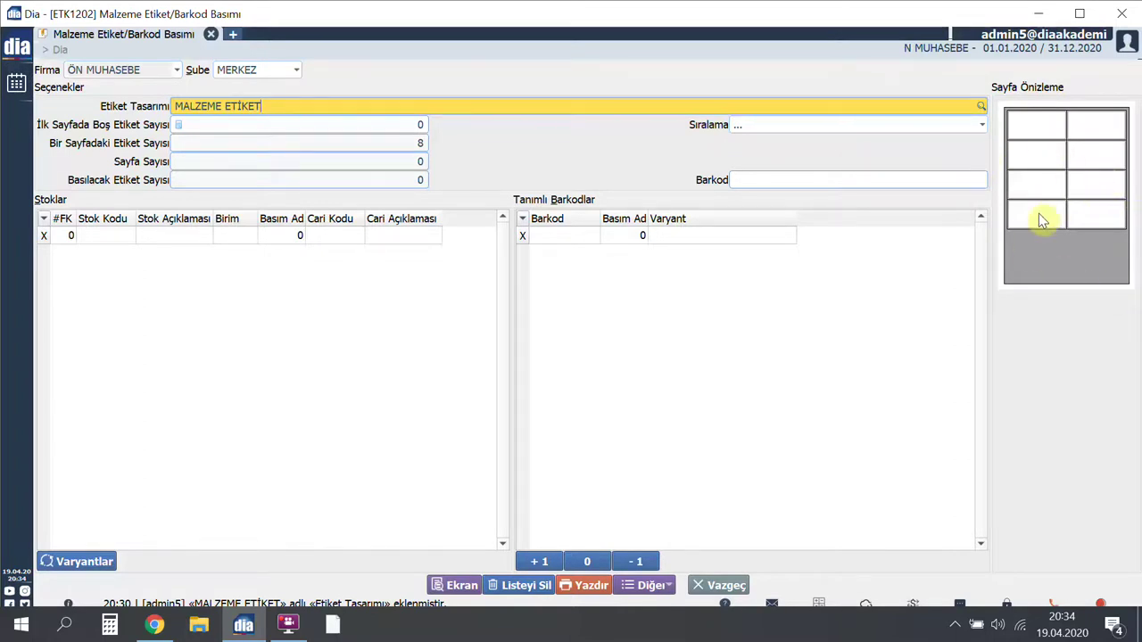
Try 2 empty labels on the first page and reset the count to 0
left_click(411, 128)
type("2")
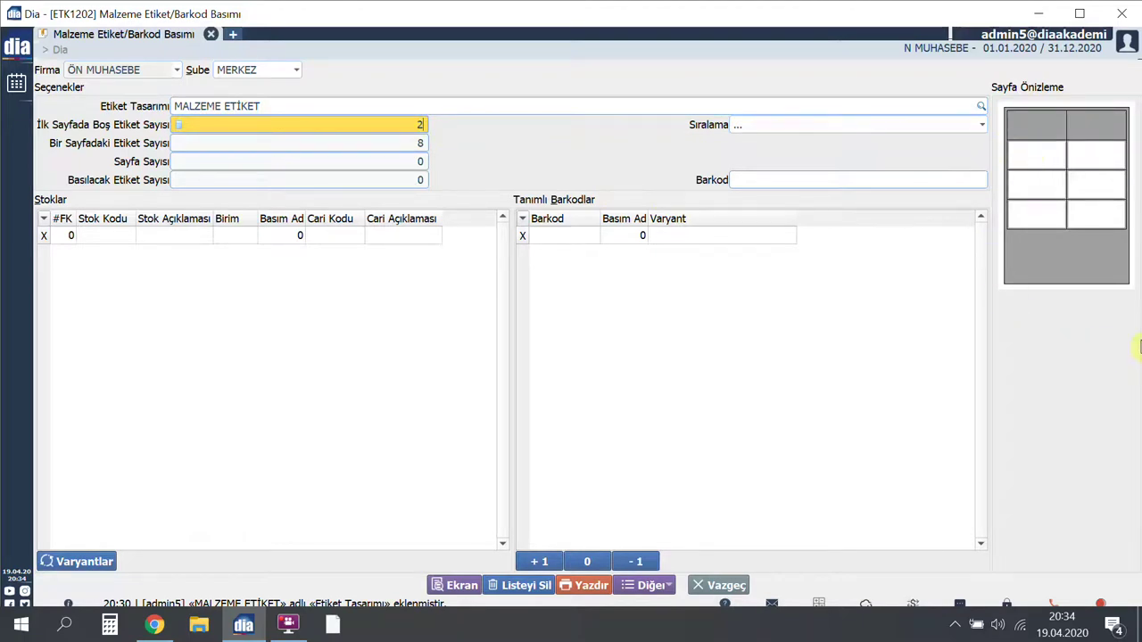
key("BackSpace")
type("0")
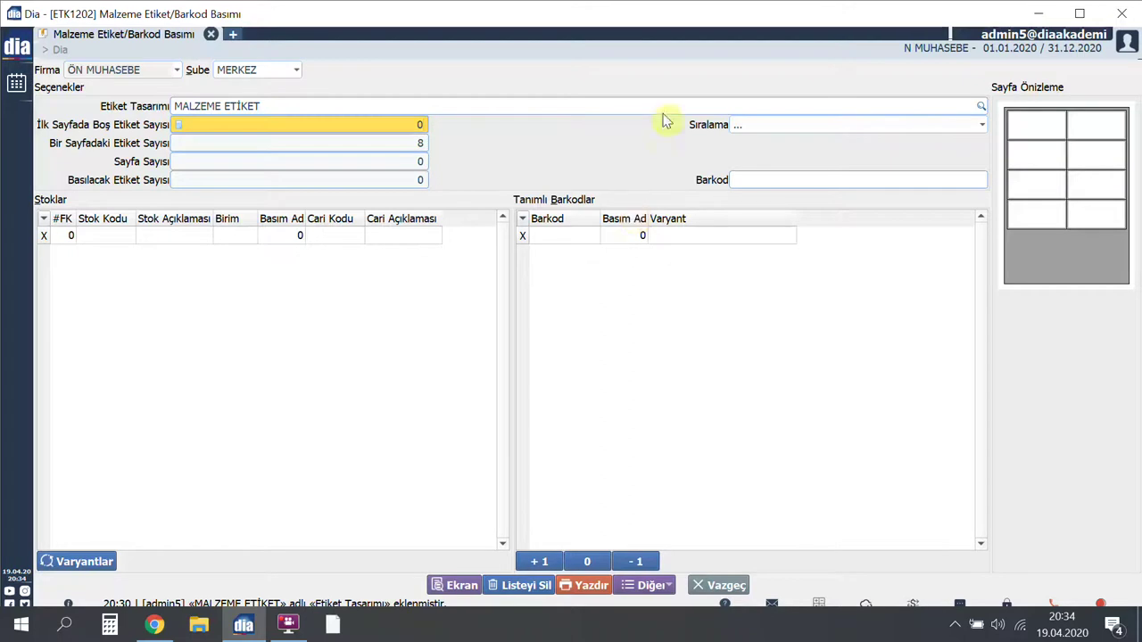
left_click(982, 126)
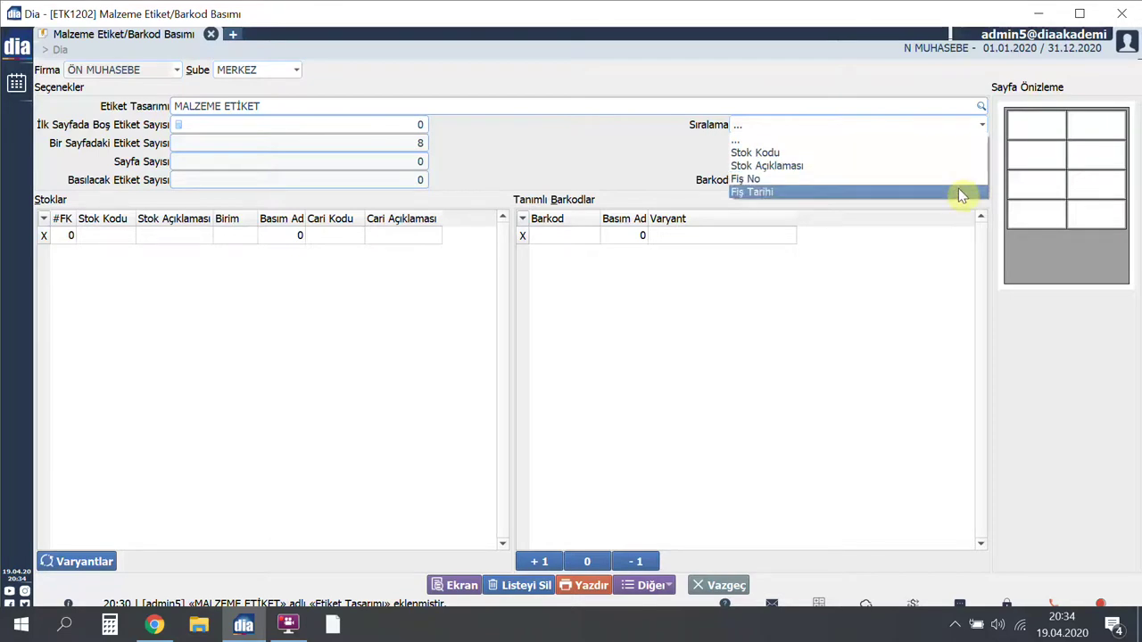
key("Escape")
key("Tab")
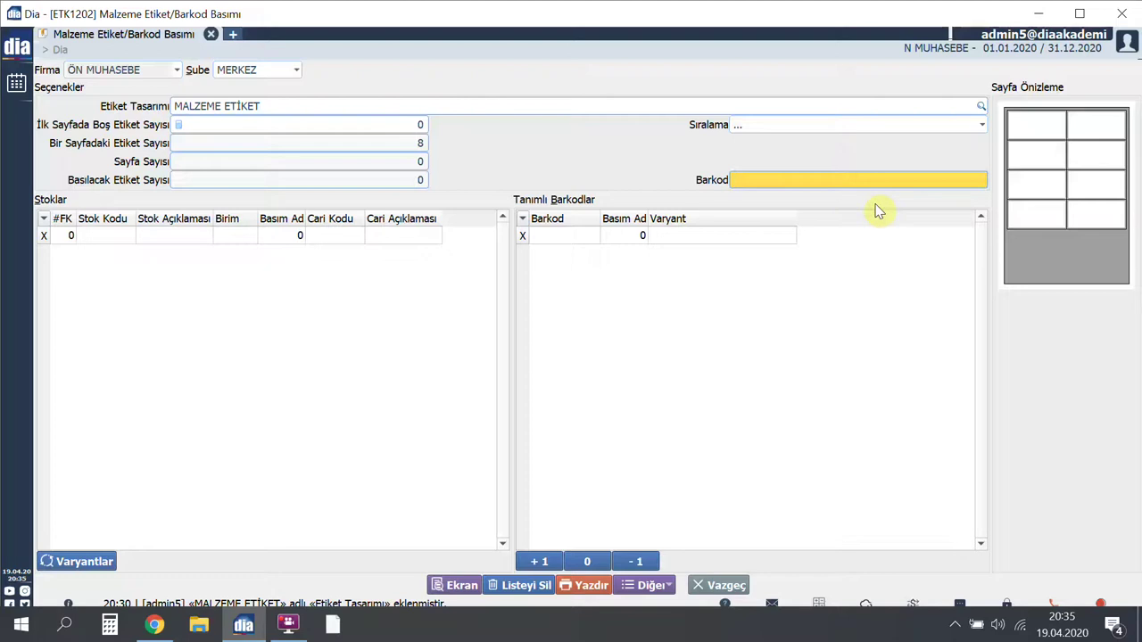
Add the stock item 146560 KURUTMA MAKİNESİ to the Stoklar list
left_click(114, 236)
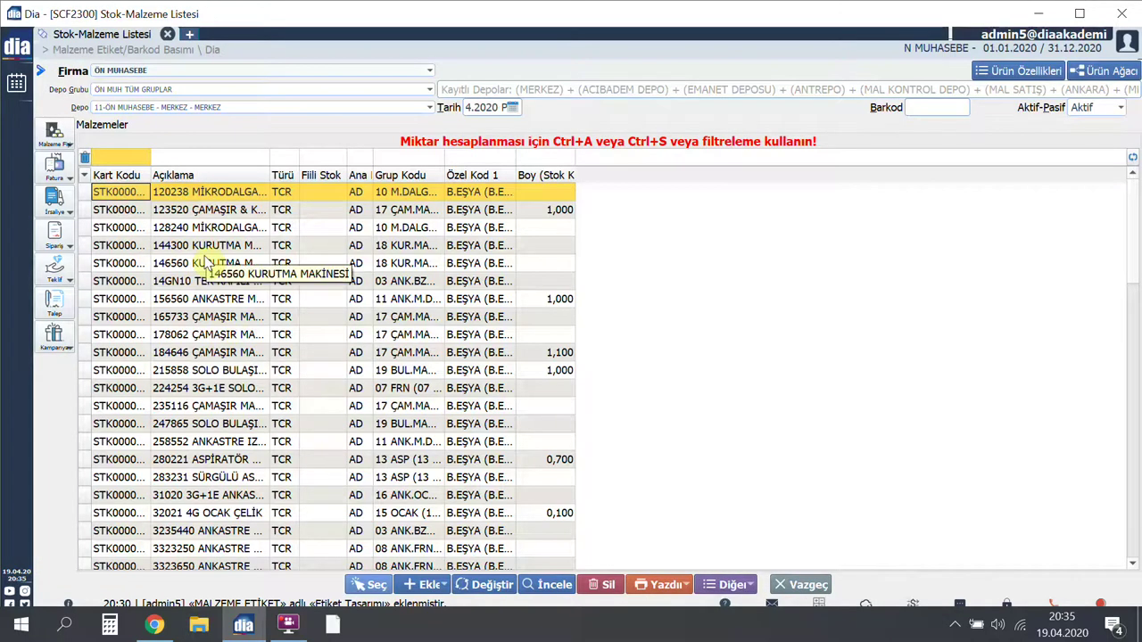
double_click(204, 263)
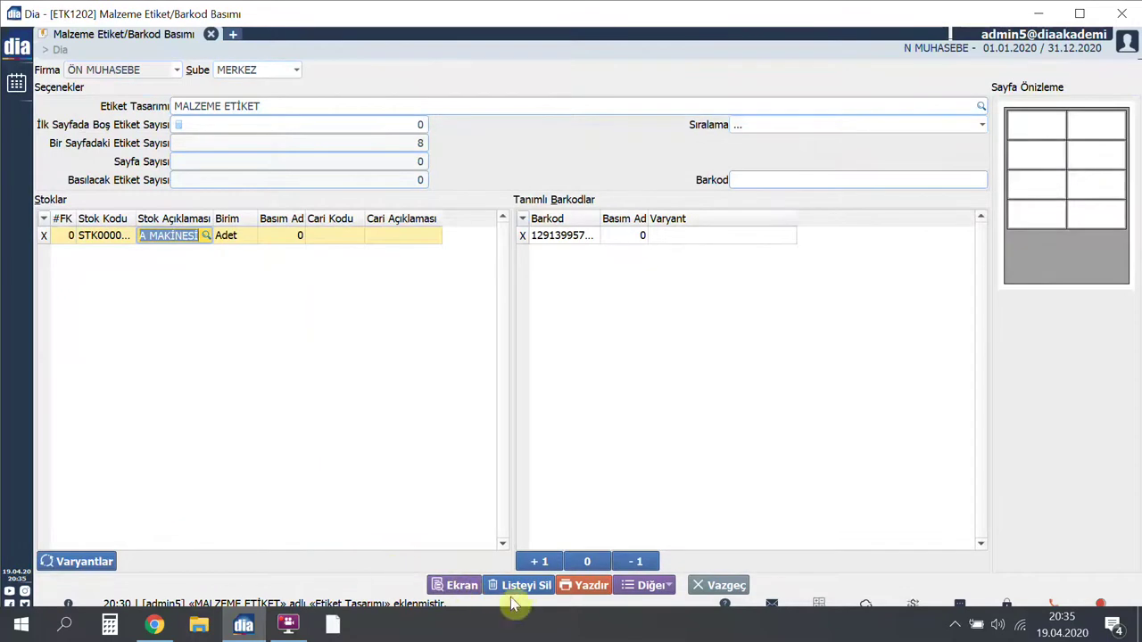
Add the six consecutive stock items from 215858 to 280221 to the list with Toplu Malzeme Seç
left_click(652, 589)
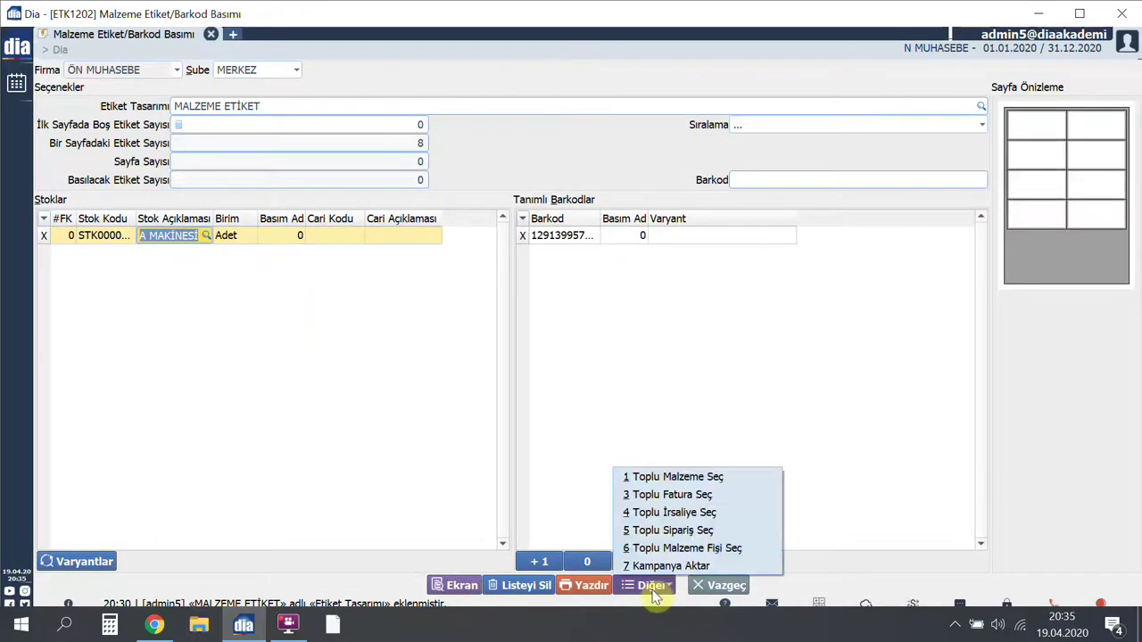
left_click(739, 486)
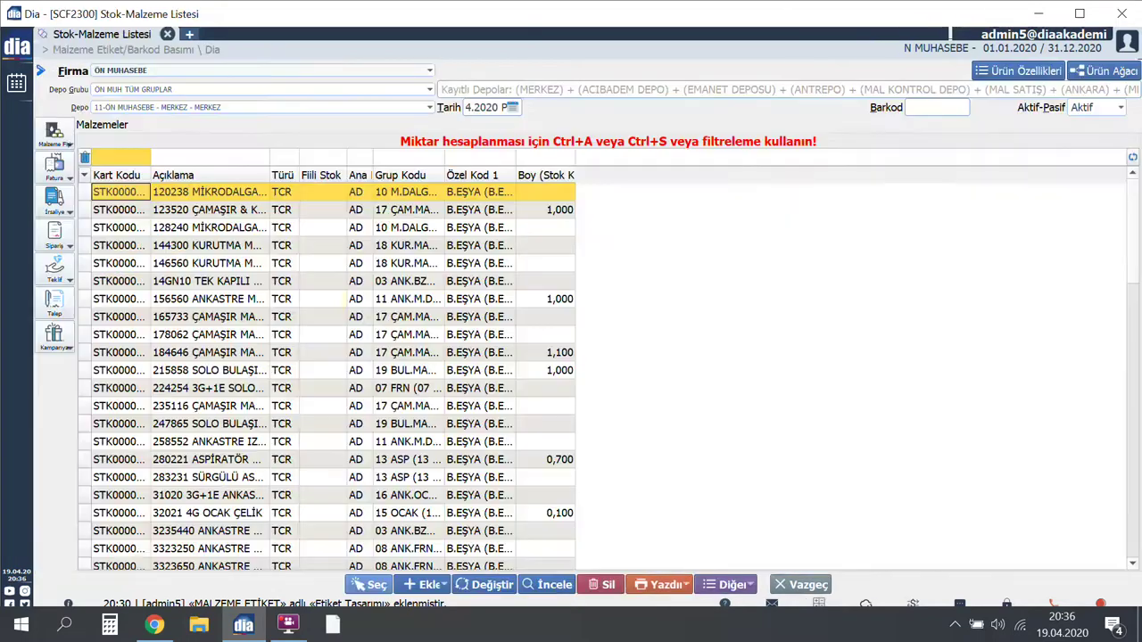
left_click(229, 371)
key("space")
key("space")
key("space")
key("space")
key("space")
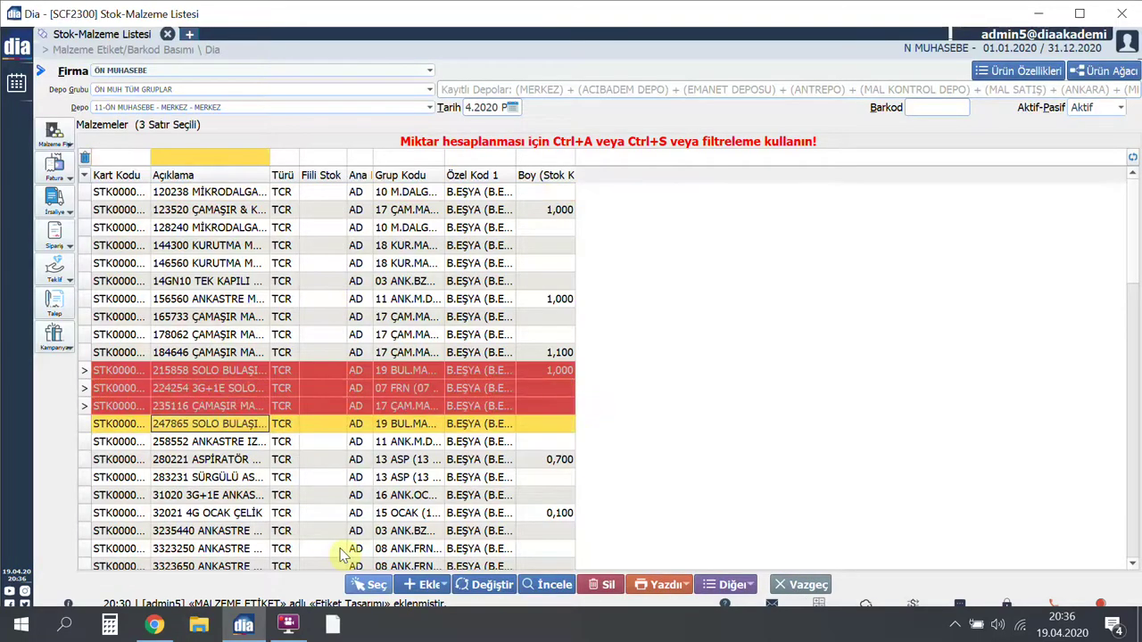
key("space")
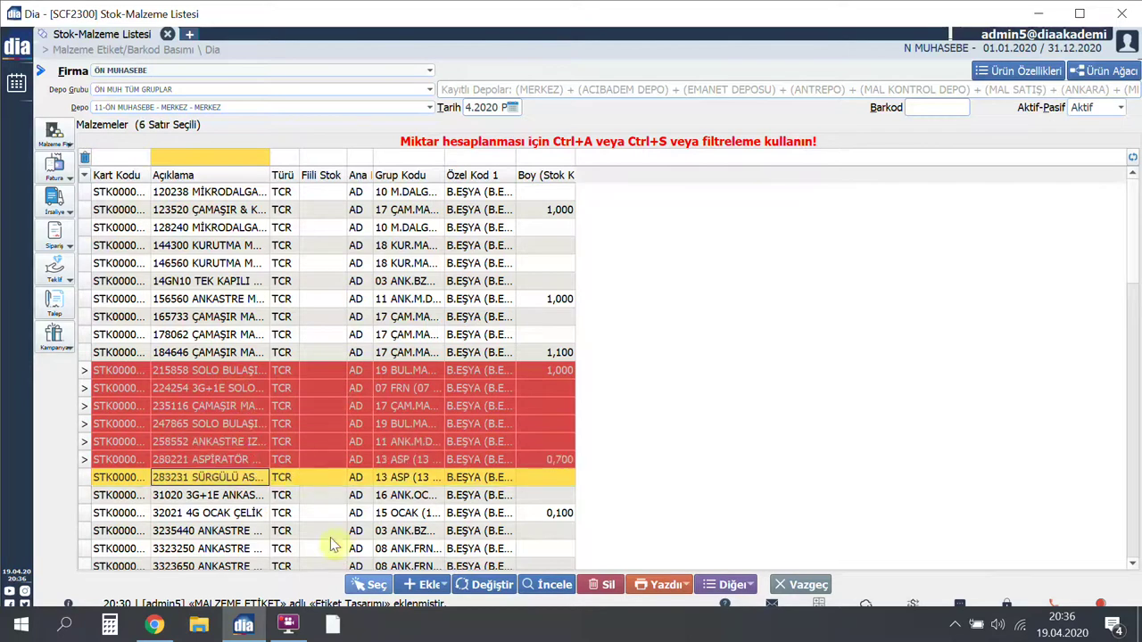
left_click(361, 585)
Add the stock items of the last listed VİKO ELEKTRİK invoice with Toplu Fatura Seç
left_click(644, 586)
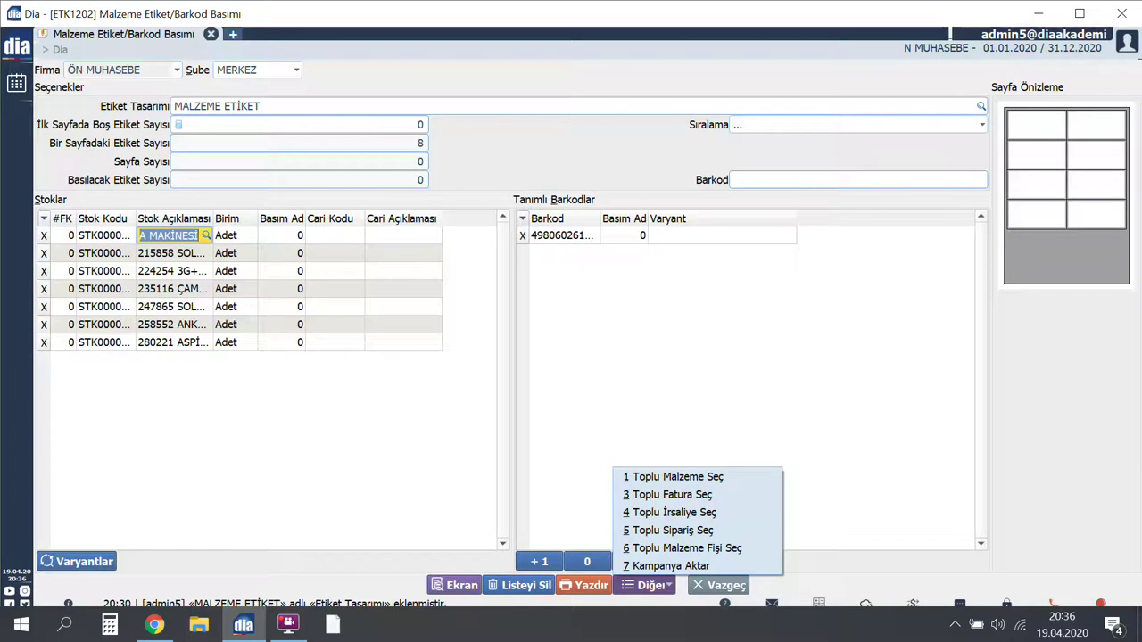
left_click(691, 496)
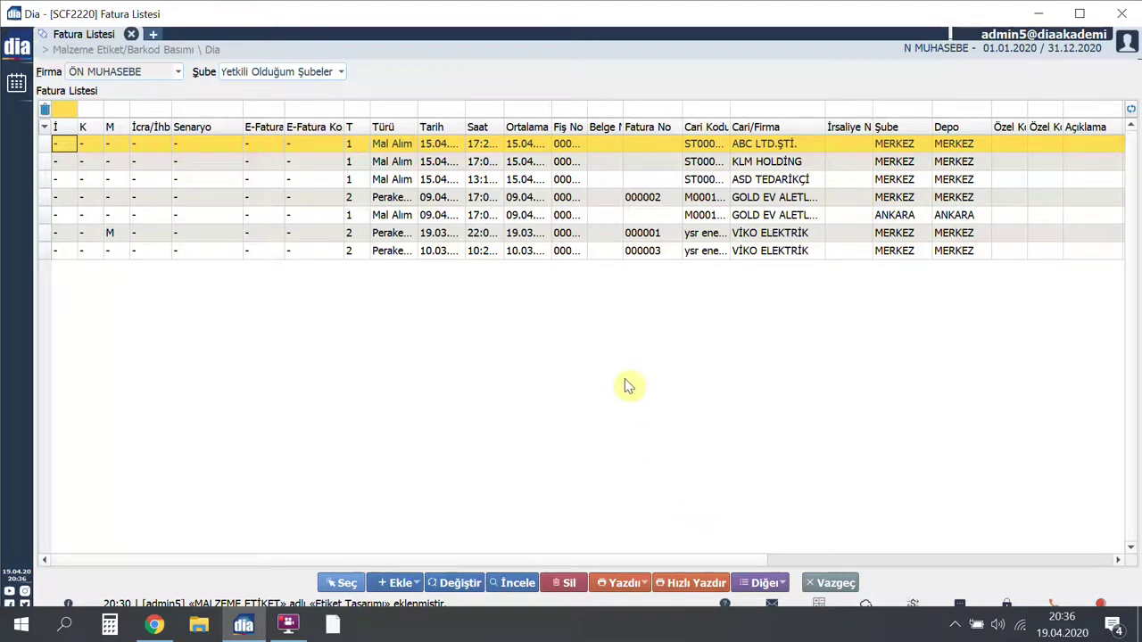
left_click(769, 252)
left_click(338, 583)
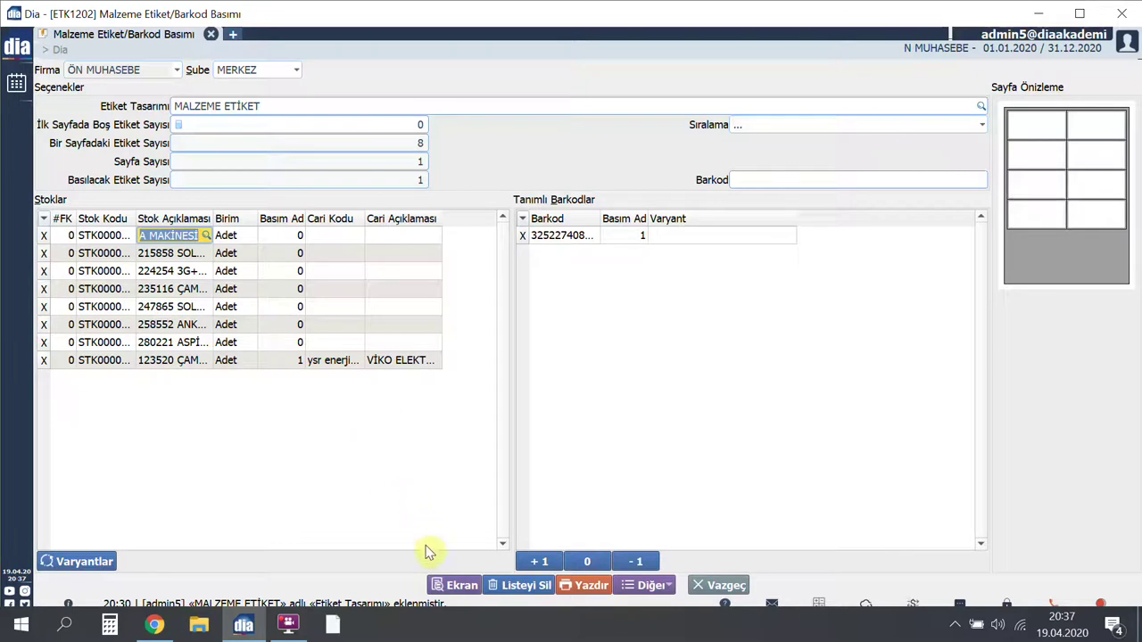
Preview the labels, then edit their design to add an outer frame around all the label content and save it
left_click(455, 584)
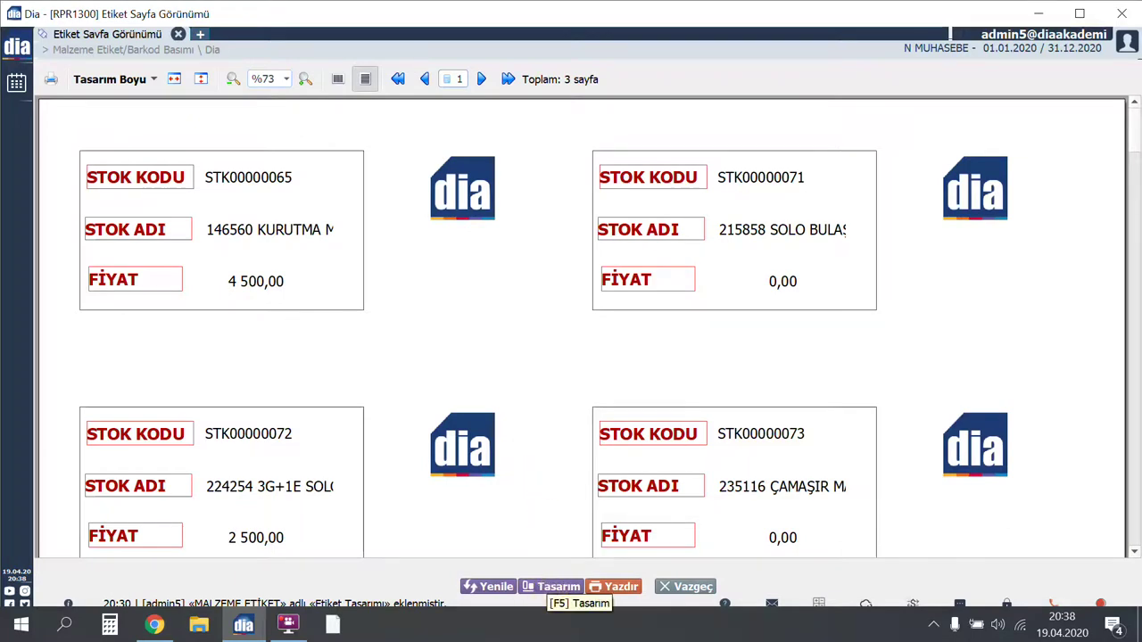
left_click(552, 587)
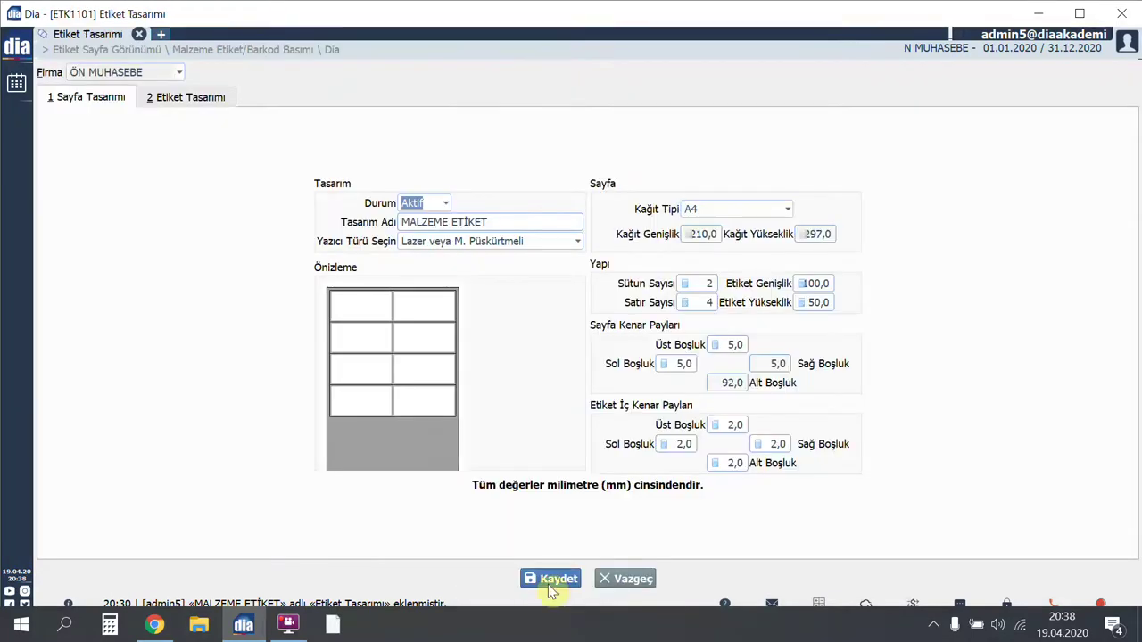
left_click(223, 96)
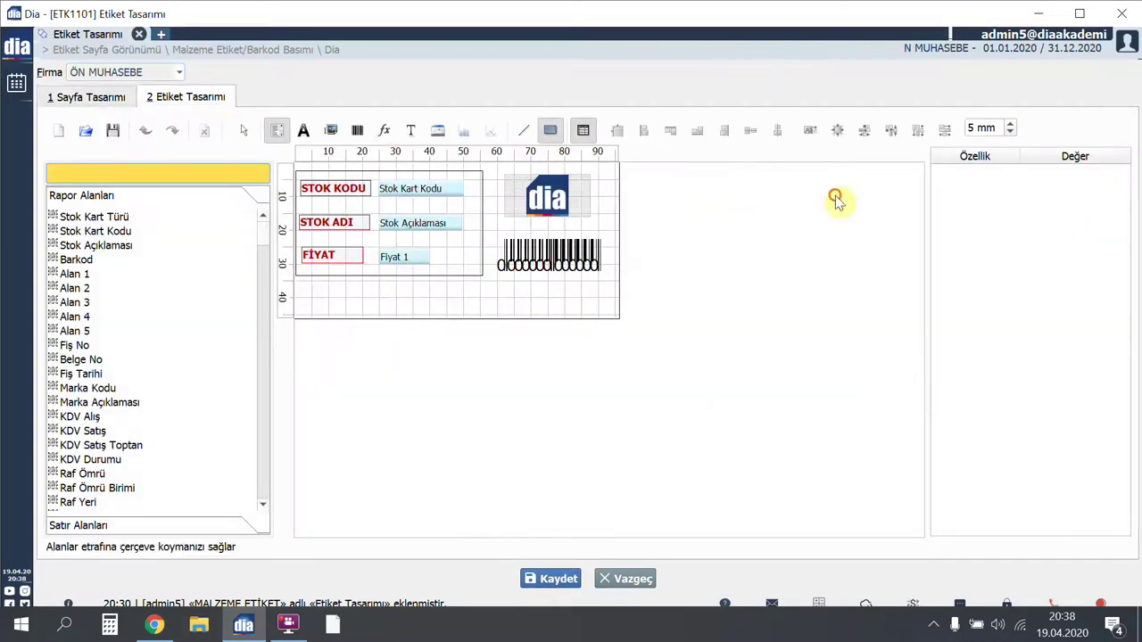
left_click_drag(605, 166, 293, 294)
left_click(550, 578)
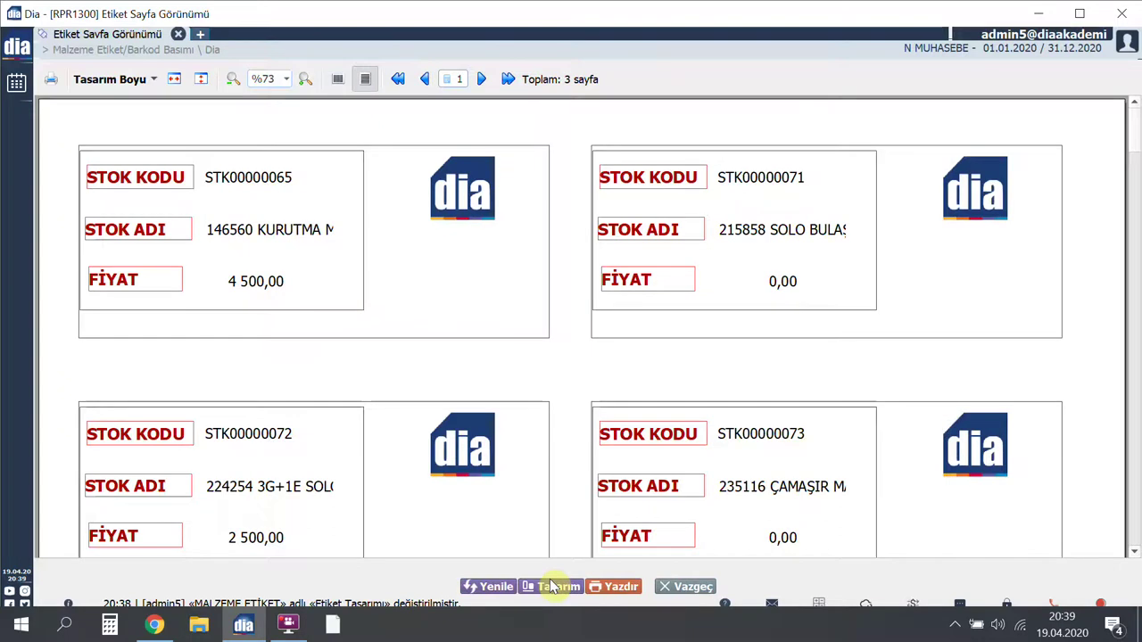
View the printer settings for the stock item labels, then leave the settings and the preview without printing
left_click(637, 590)
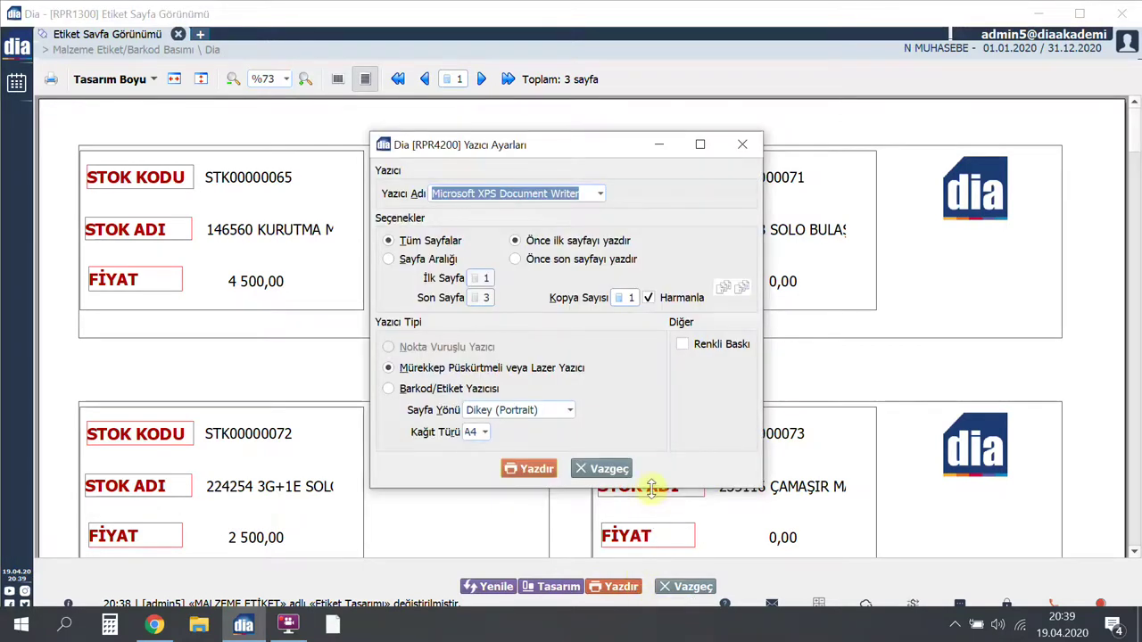
left_click(624, 469)
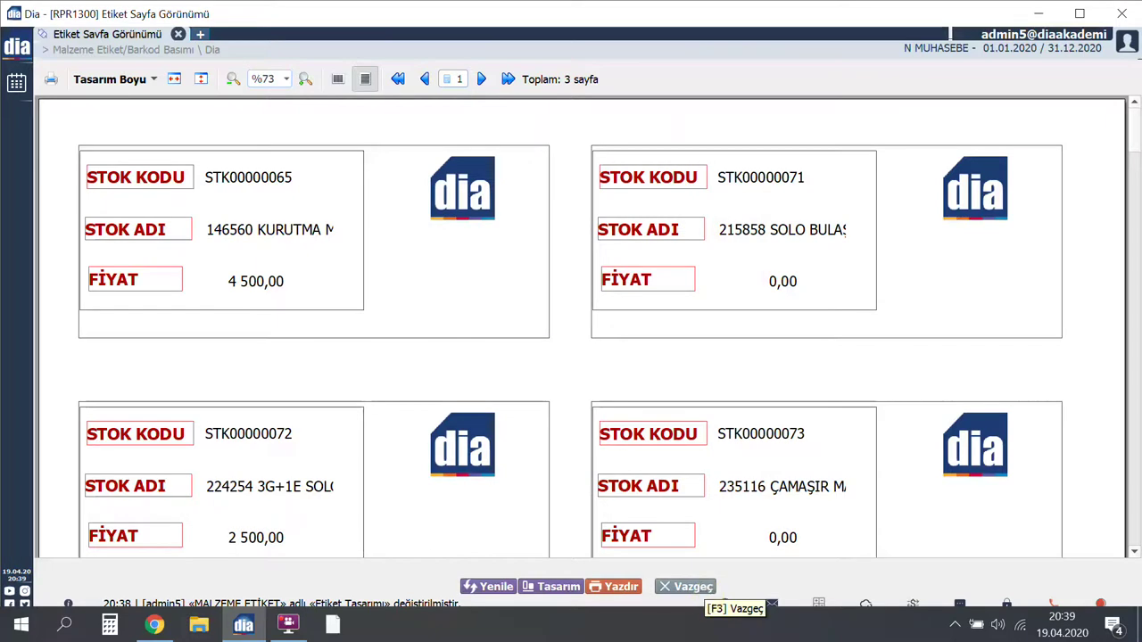
left_click(689, 587)
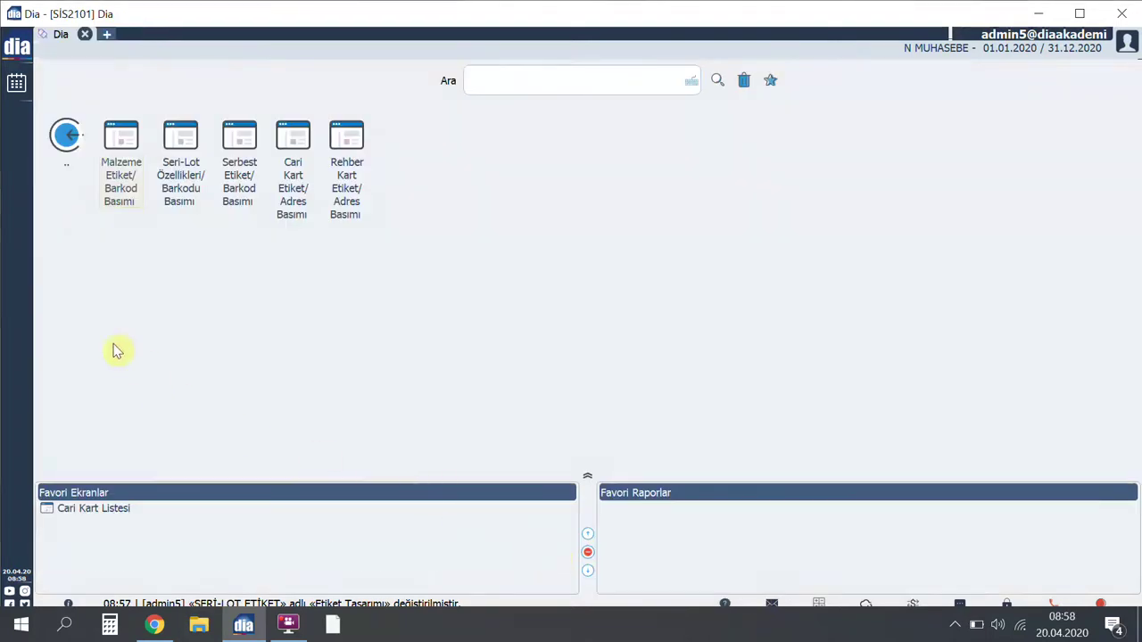
In Seri-Lot Özellikleri/Barkodu Basımı, review the page and label layout of the SERİ-LOT ETİKET design, save it and select it for printing
left_click(191, 171)
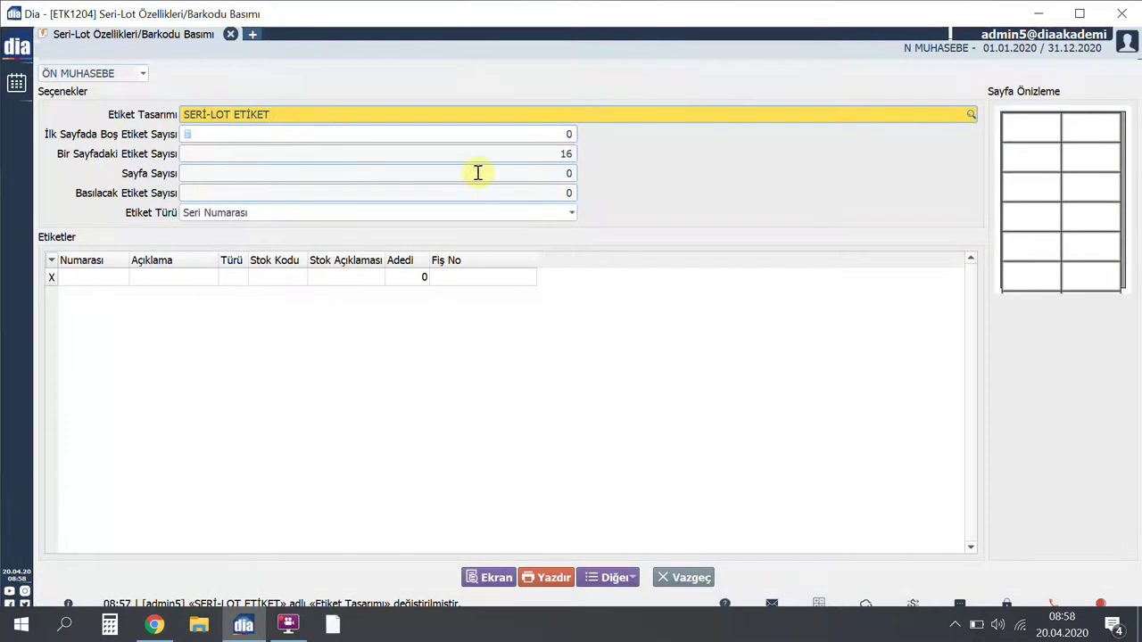
key("F4")
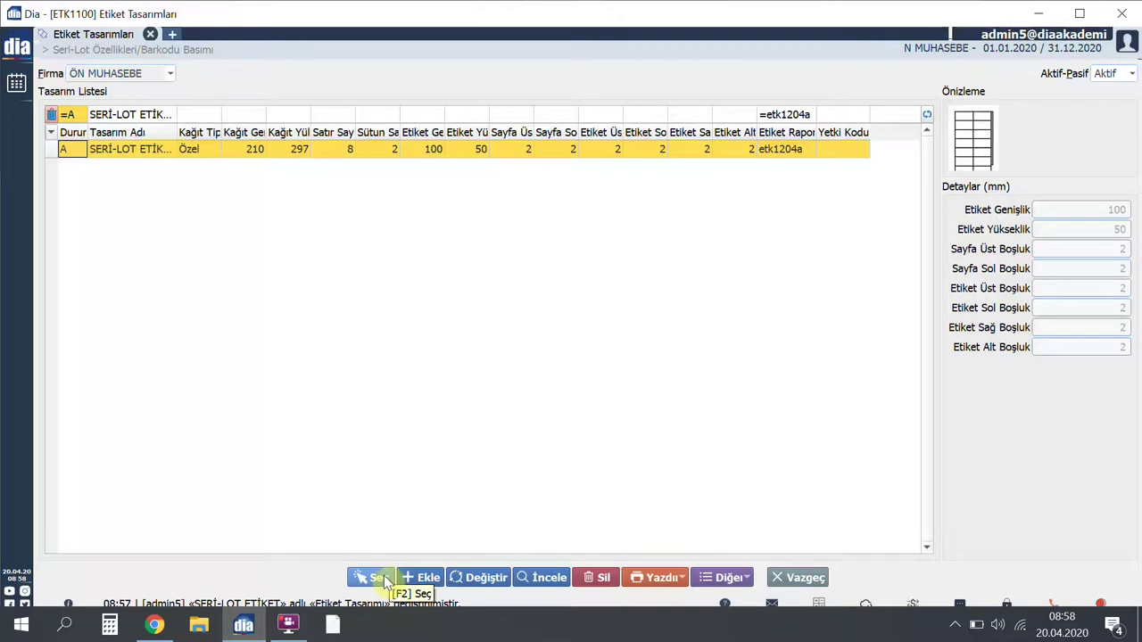
left_click(462, 578)
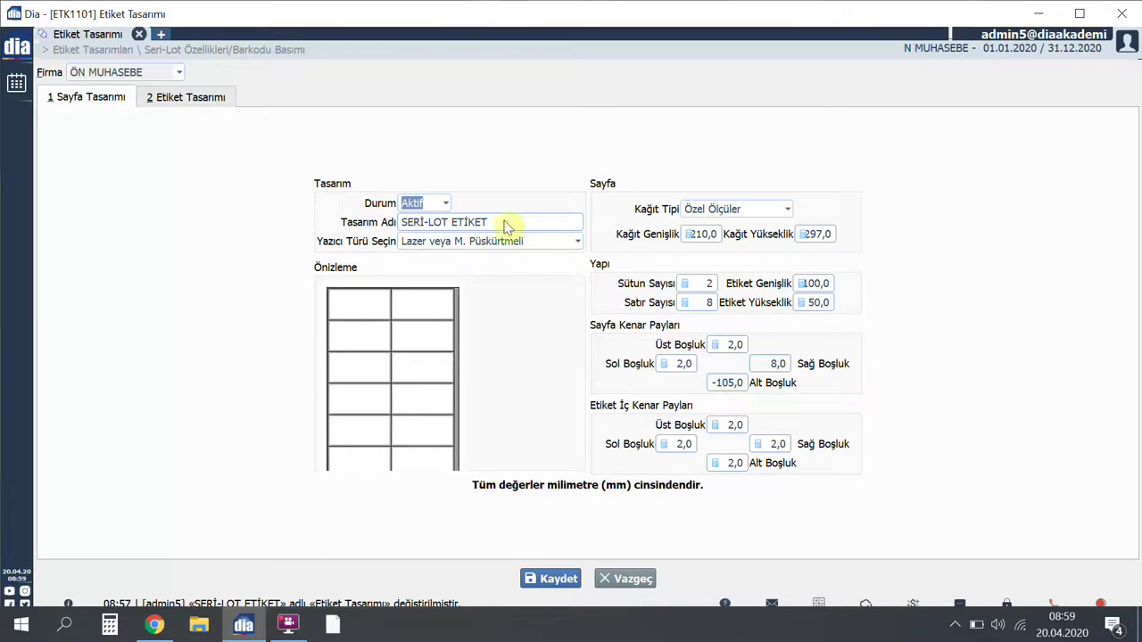
left_click(213, 98)
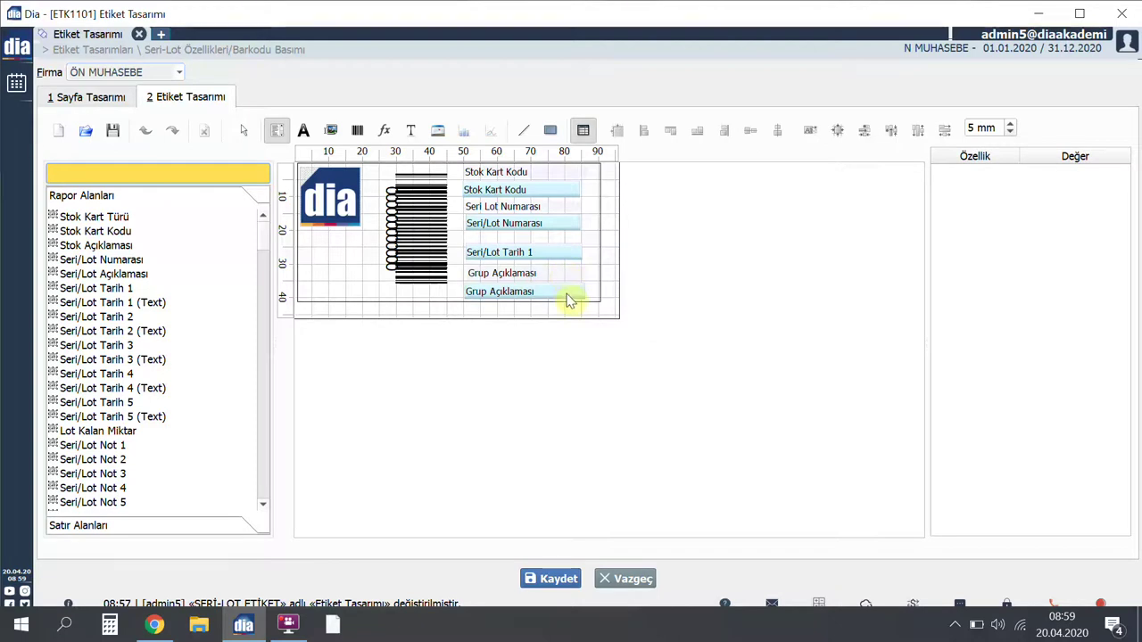
left_click(551, 579)
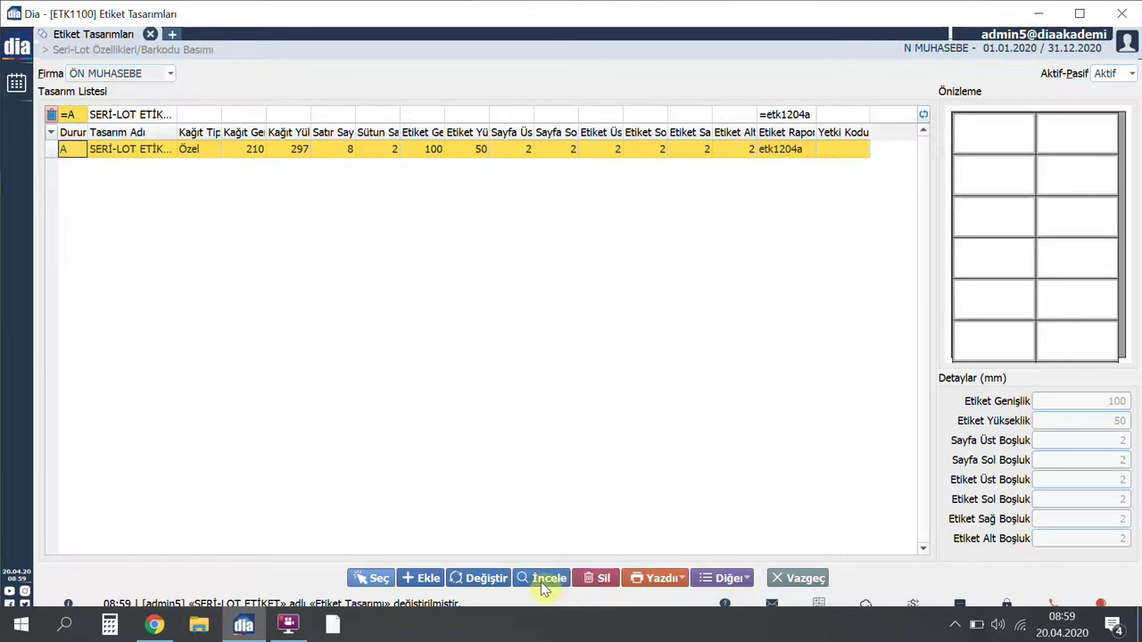
left_click(371, 582)
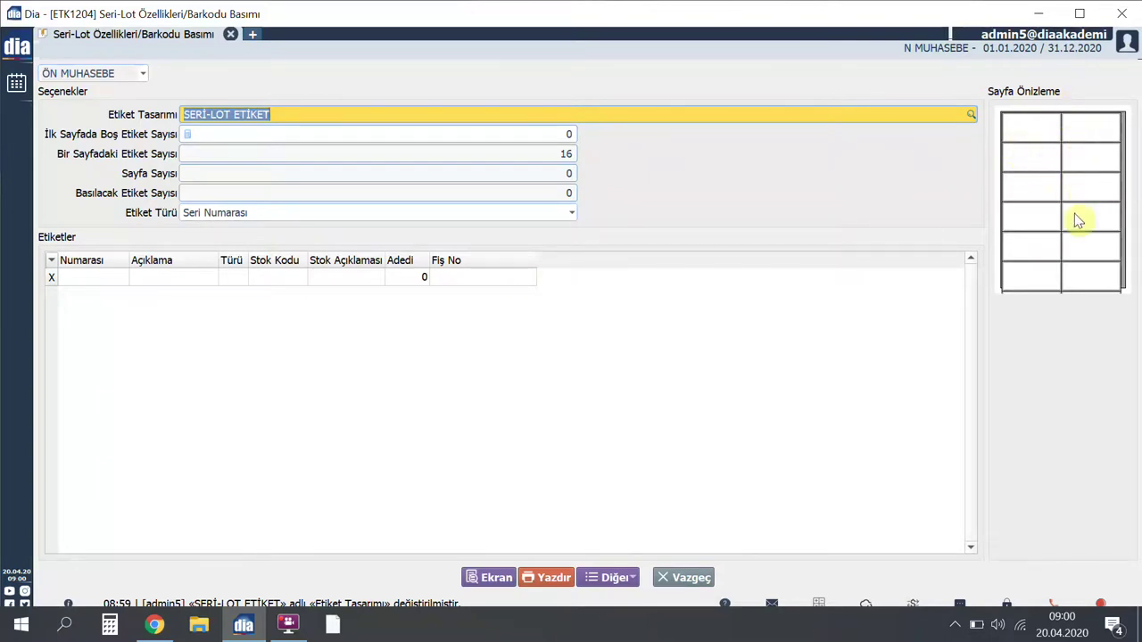
Add the serial number BUZ127 to the Etiketler list
double_click(114, 286)
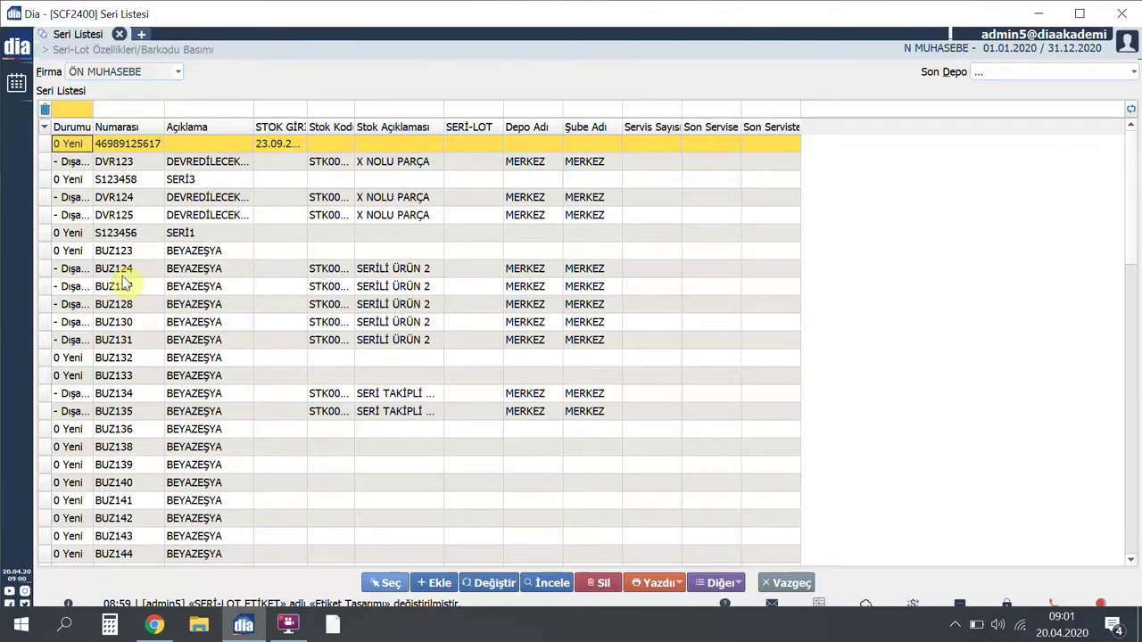
left_click(153, 288)
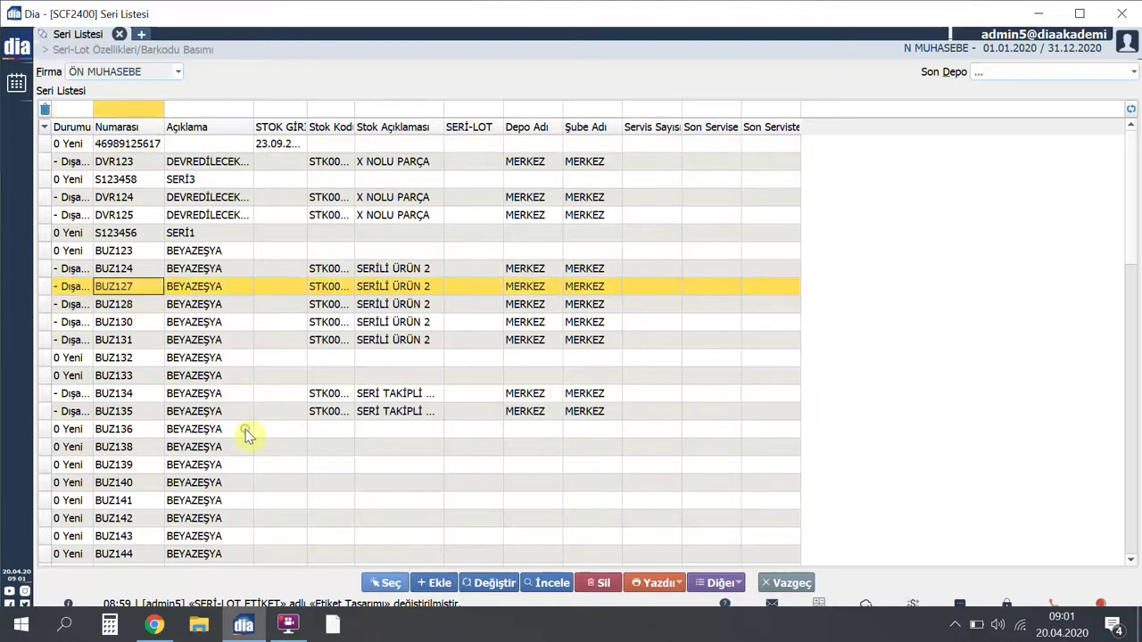
left_click(390, 583)
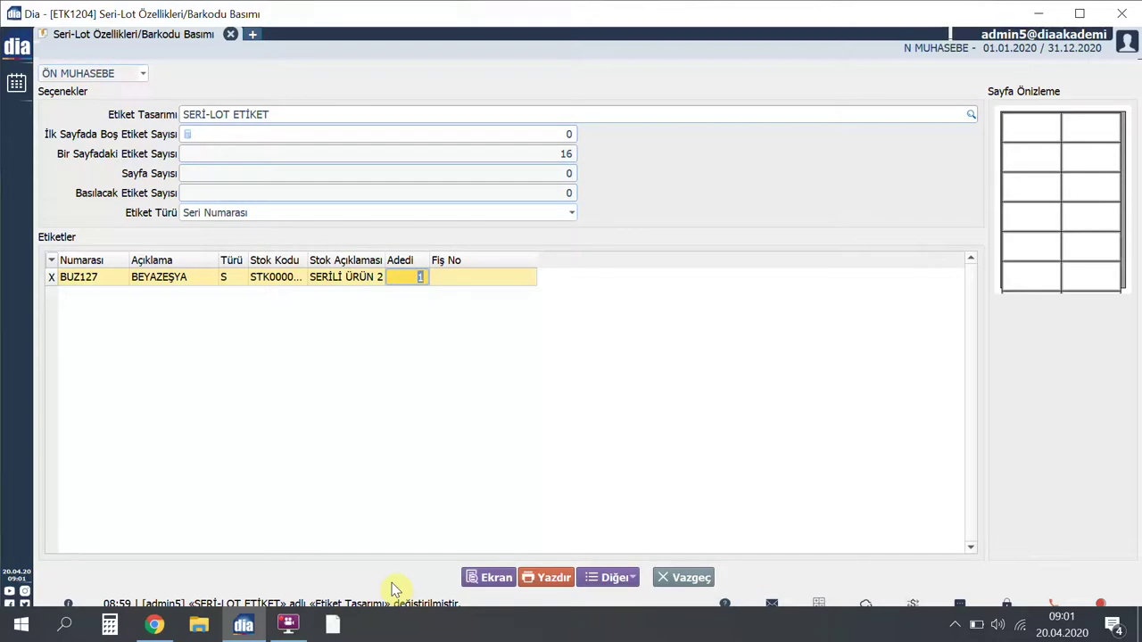
left_click(630, 580)
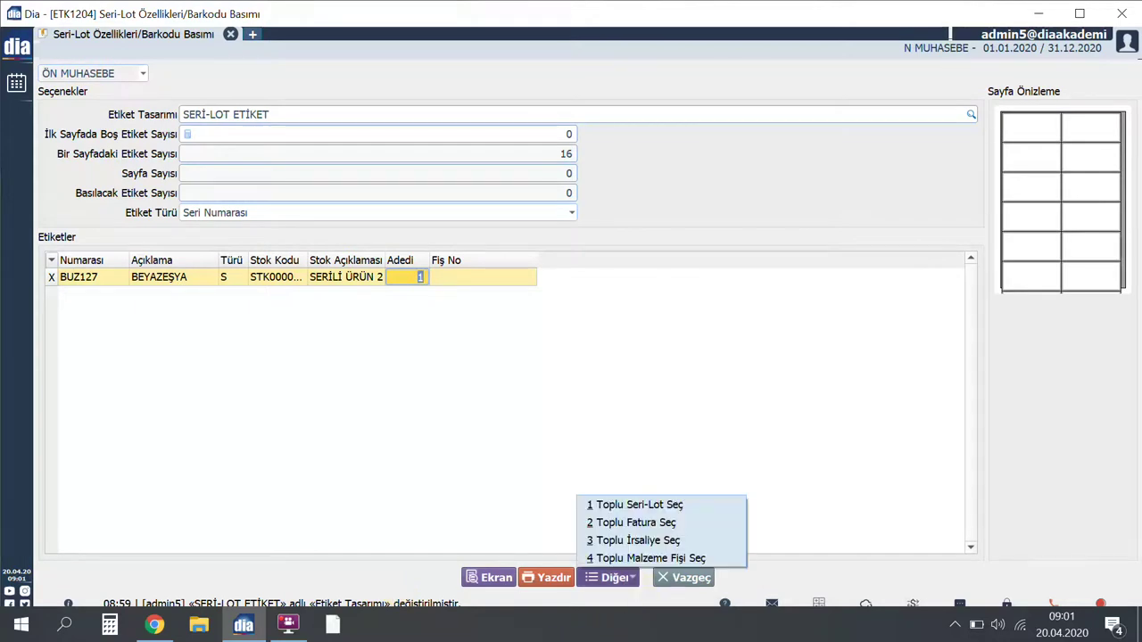
left_click(701, 507)
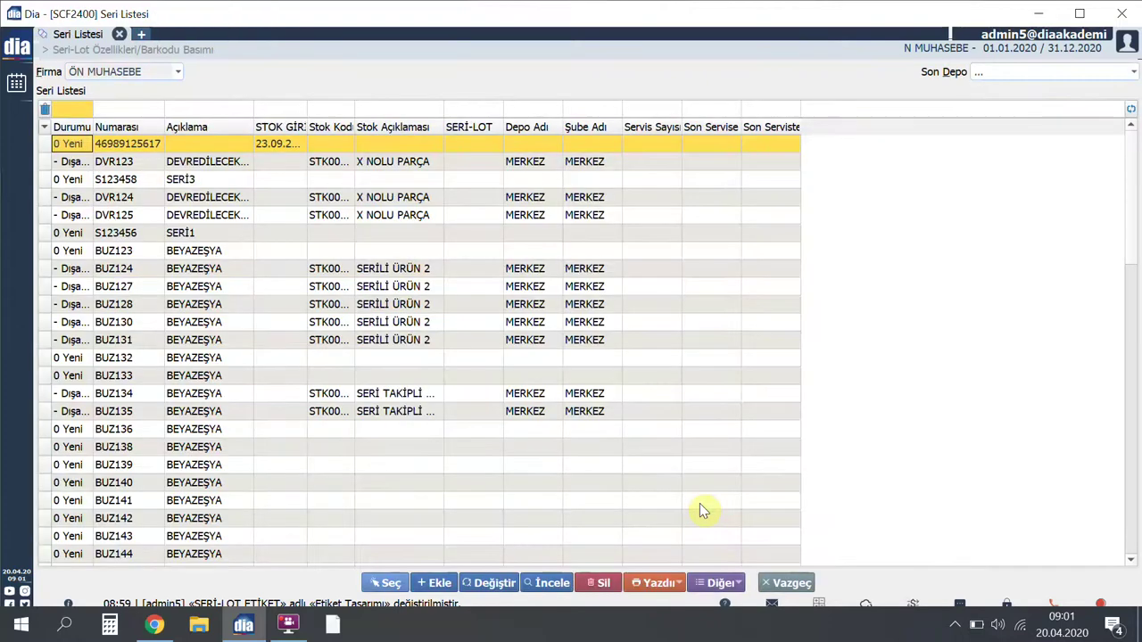
key("Insert")
key("Insert")
key("Insert")
key("Insert")
key("Insert")
key("Insert")
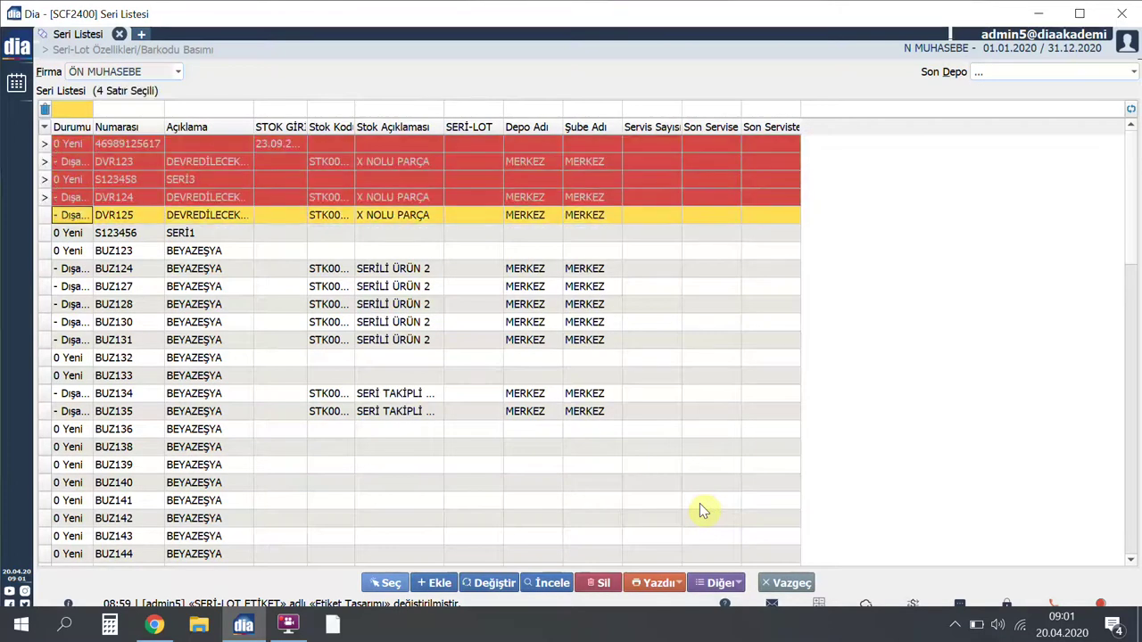
key("Insert")
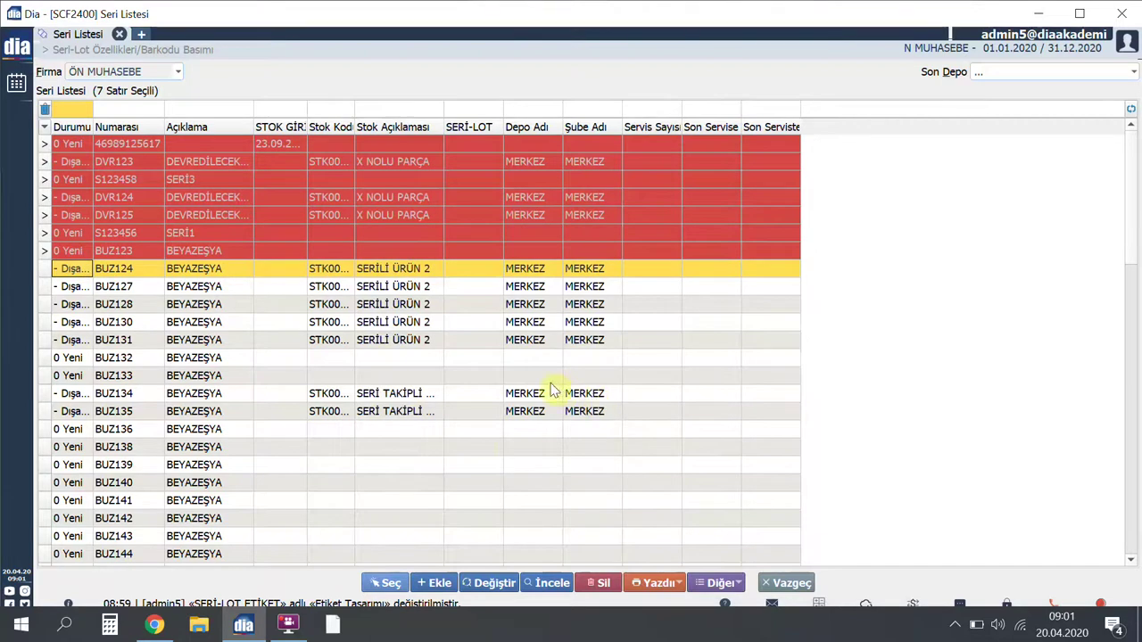
left_click(393, 583)
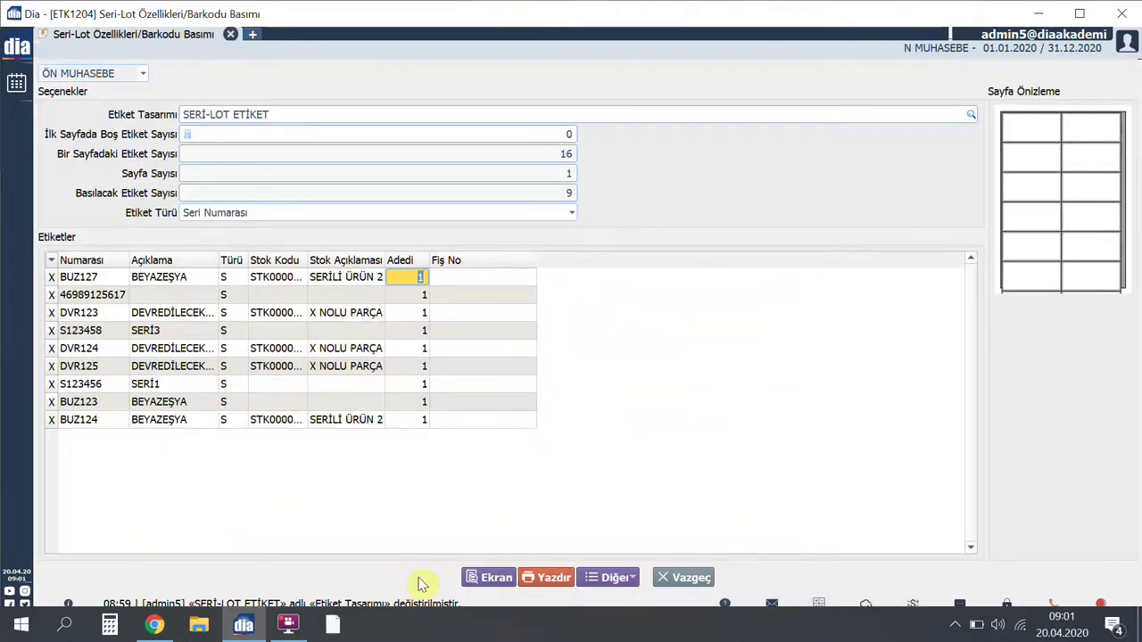
Preview the serial labels, then edit their design to add a rectangle about 65 by 40 mm around the barcode and text fields and save it
left_click(495, 578)
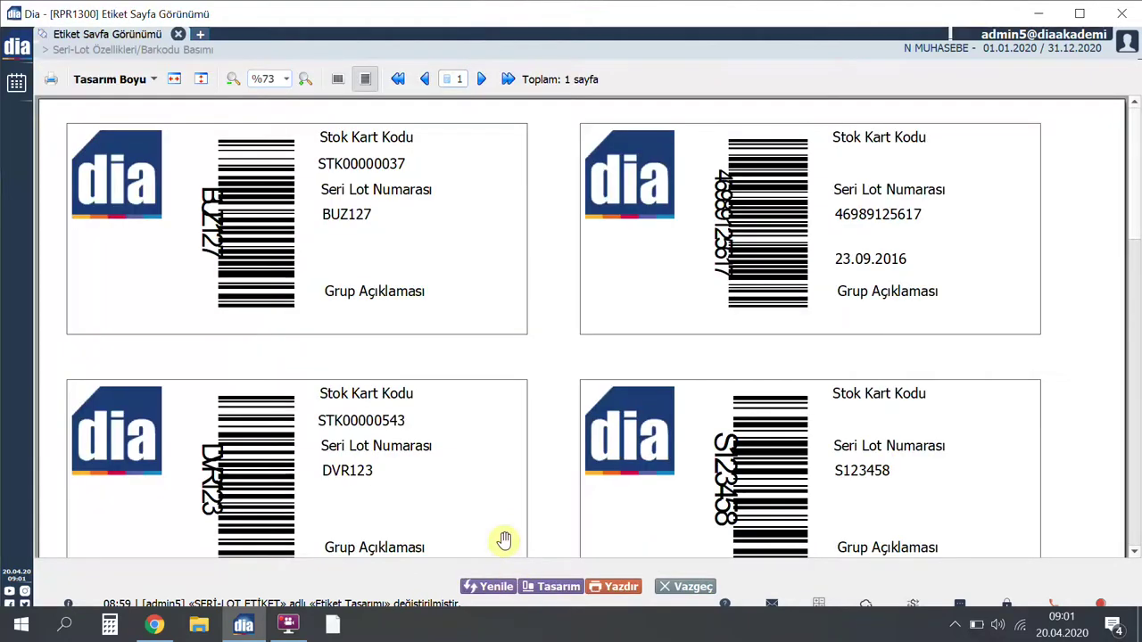
left_click(556, 589)
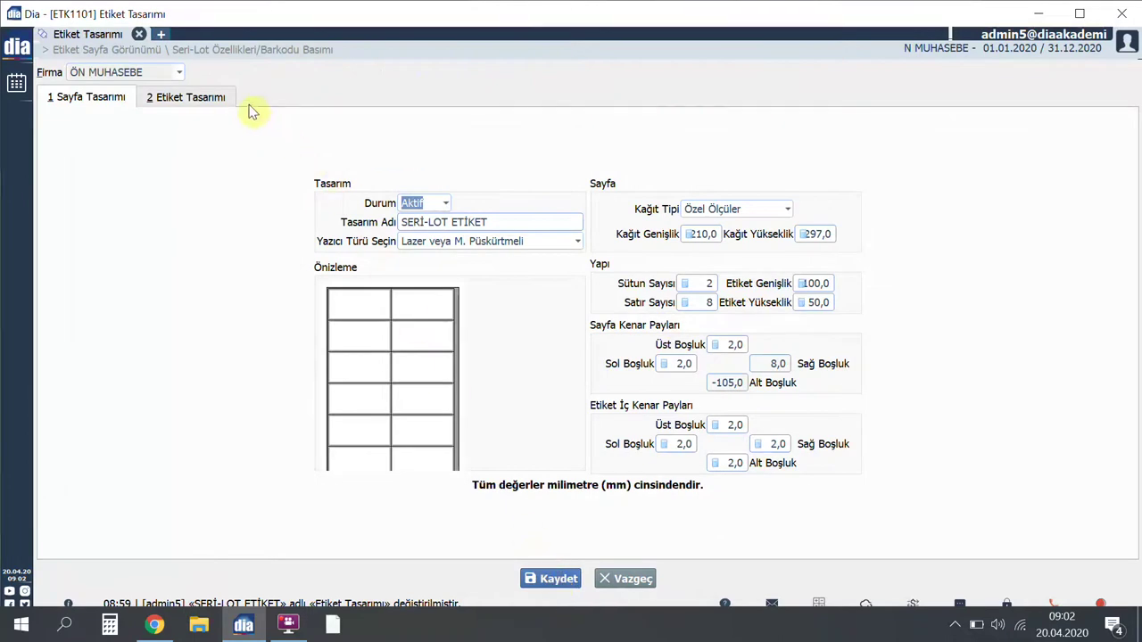
left_click(214, 98)
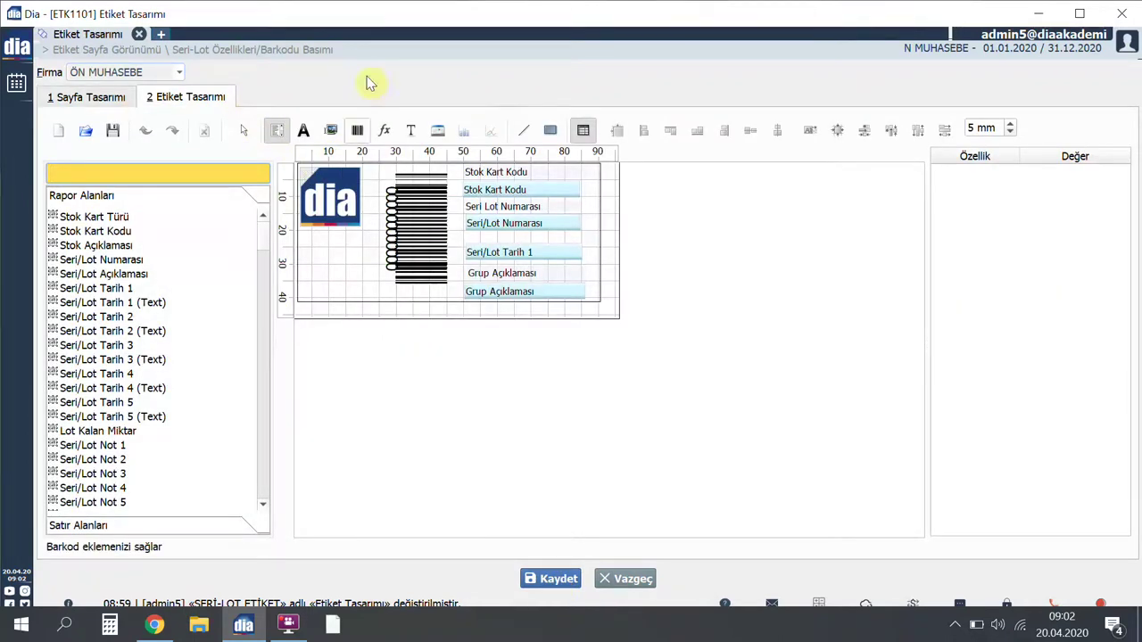
left_click(550, 130)
left_click_drag(374, 167, 596, 303)
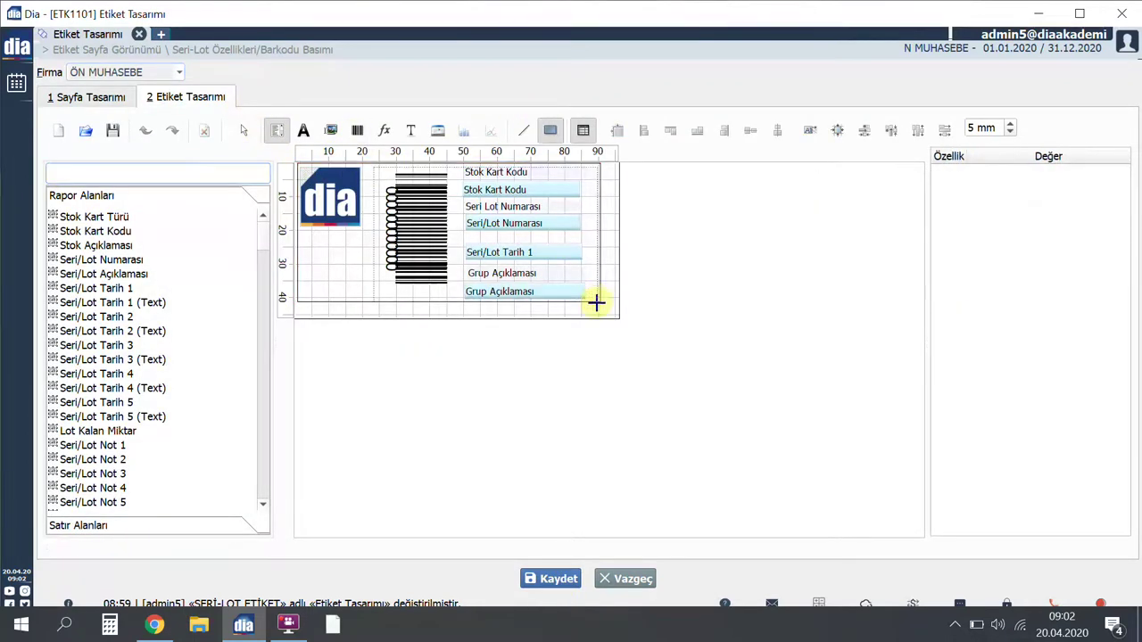
left_click(569, 580)
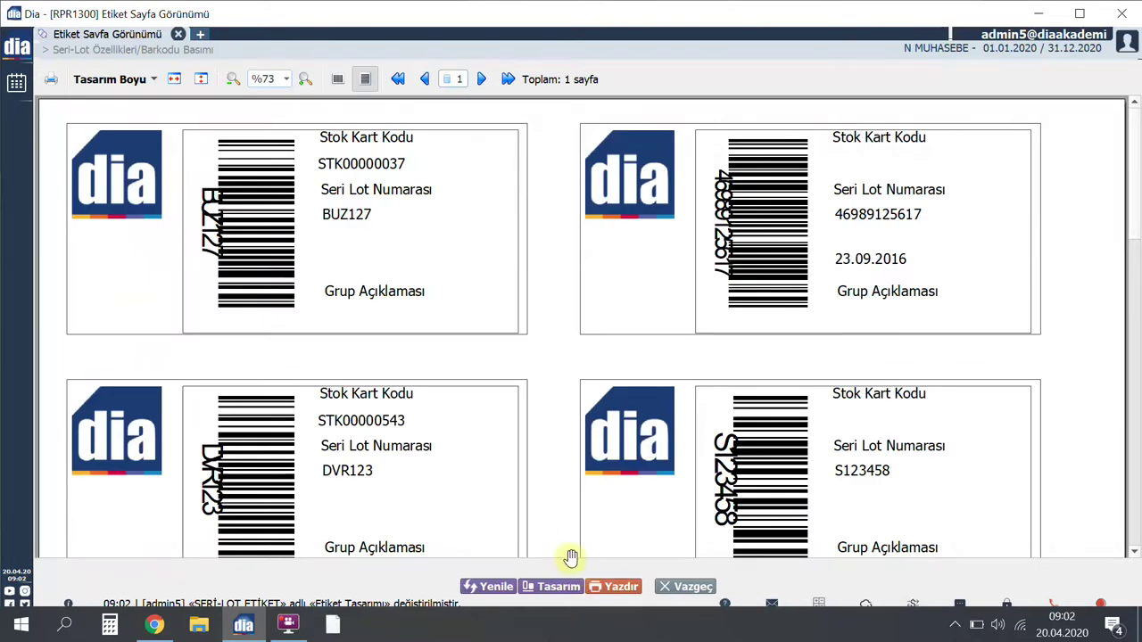
View the printer settings for the serial-lot labels, then cancel printing and close the label preview
left_click(619, 587)
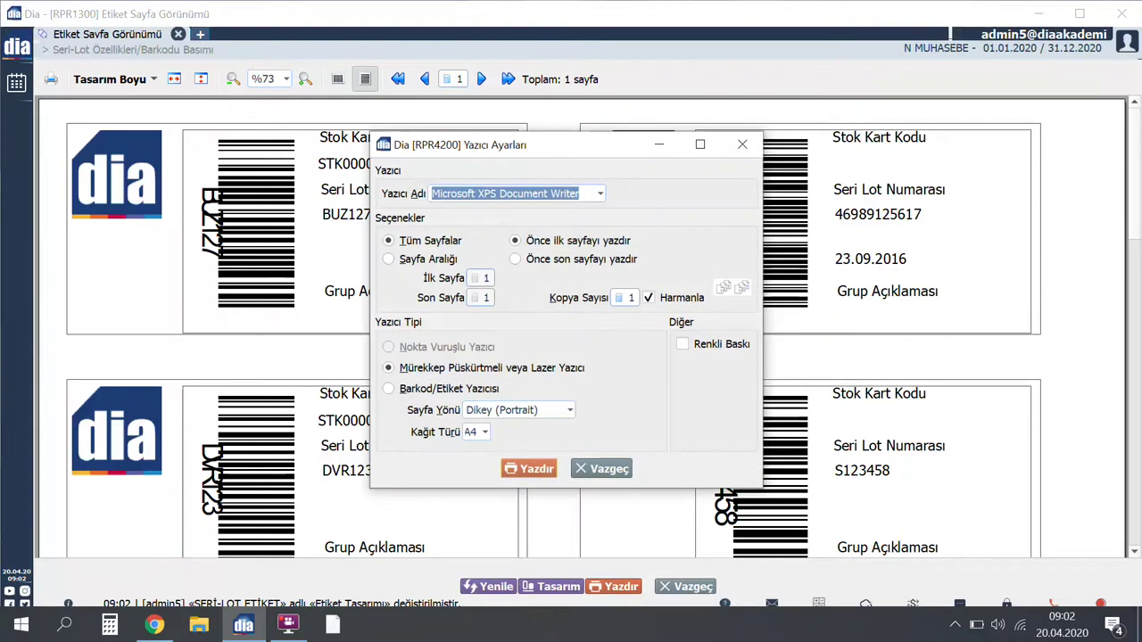
left_click(603, 469)
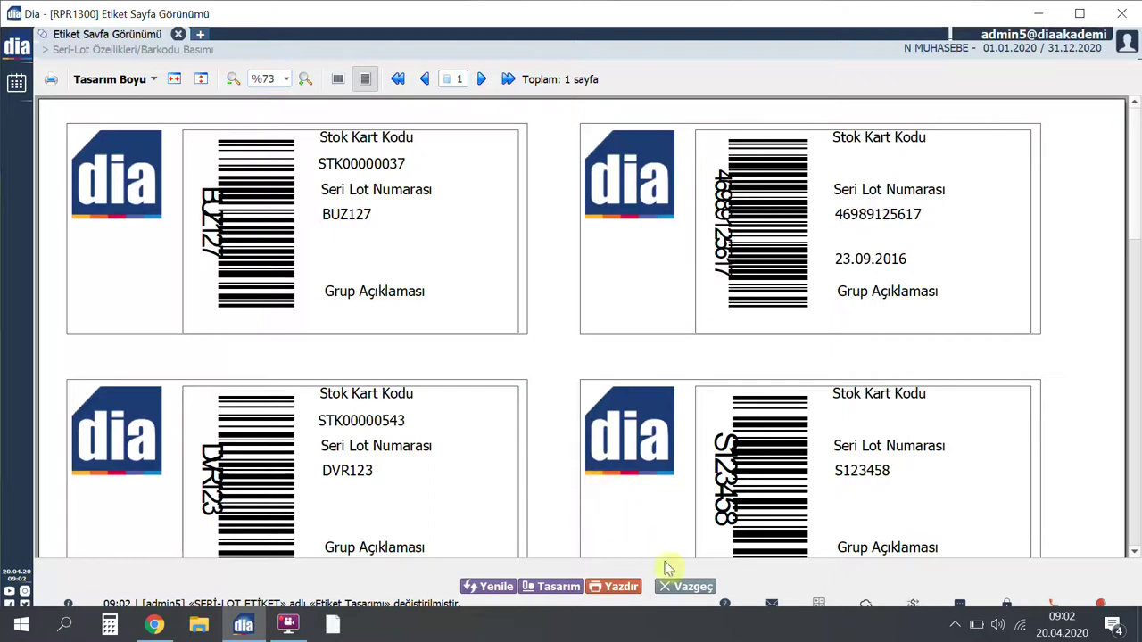
left_click(683, 586)
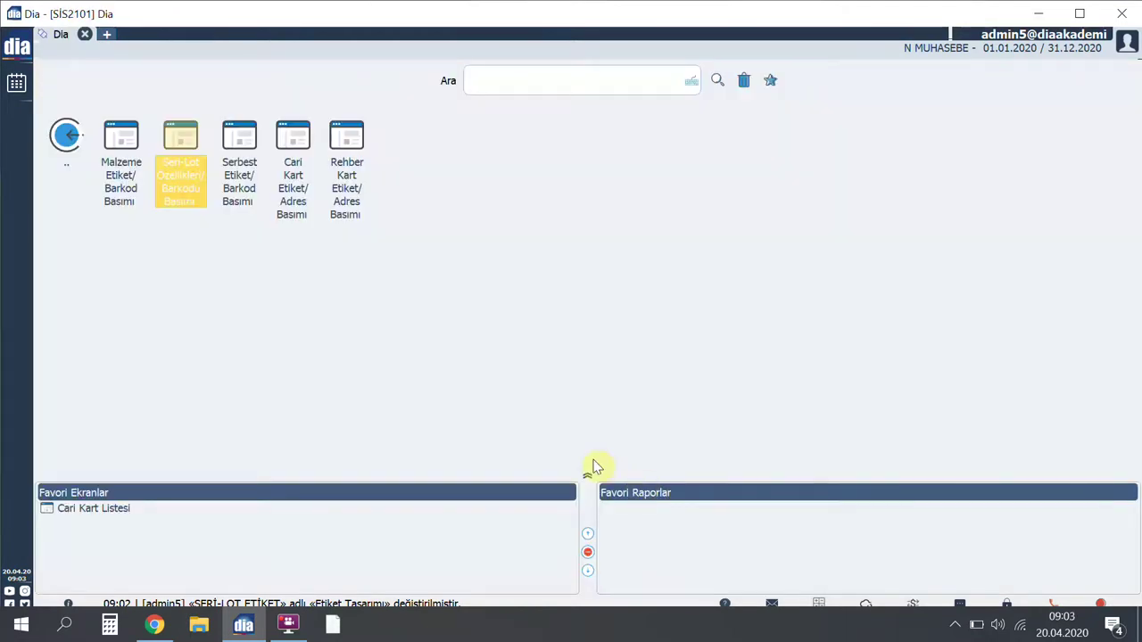
In Serbest Etiket/Barkod Basımı, review the page and label layout of the PERSONEL KİMLİĞİ design, save it and select it for printing
left_click(243, 179)
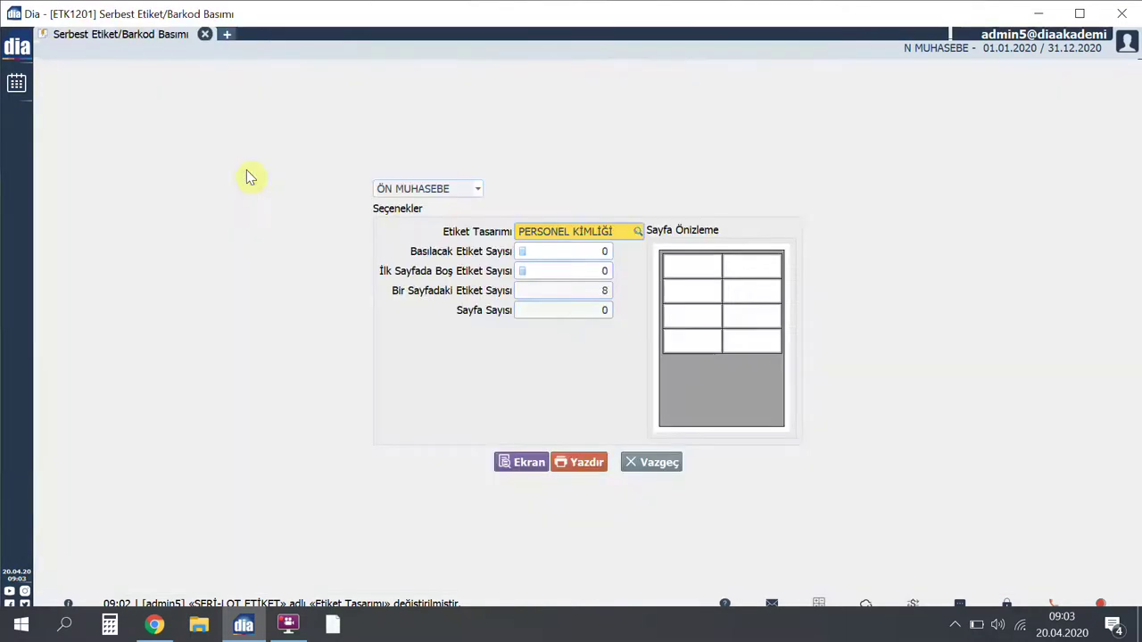
left_click(630, 231)
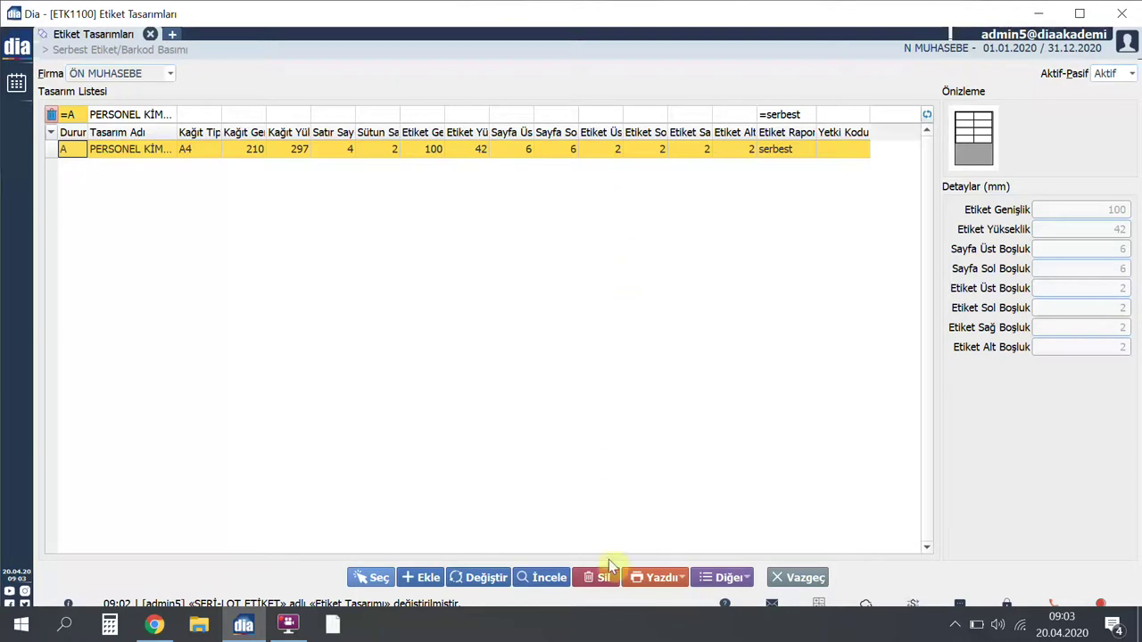
left_click(473, 580)
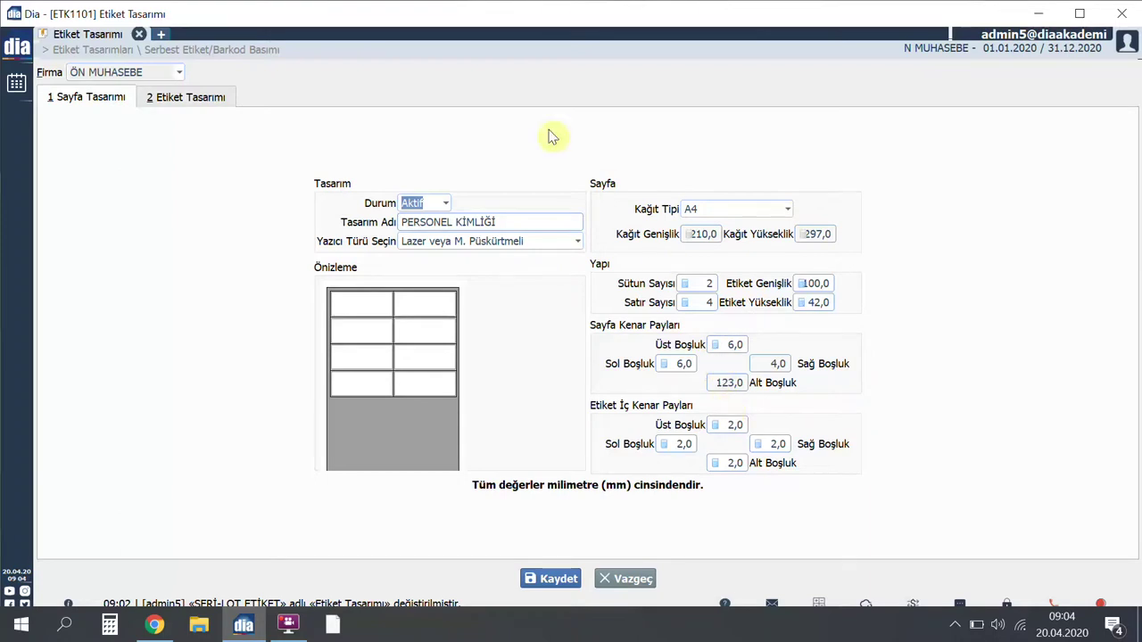
left_click(232, 101)
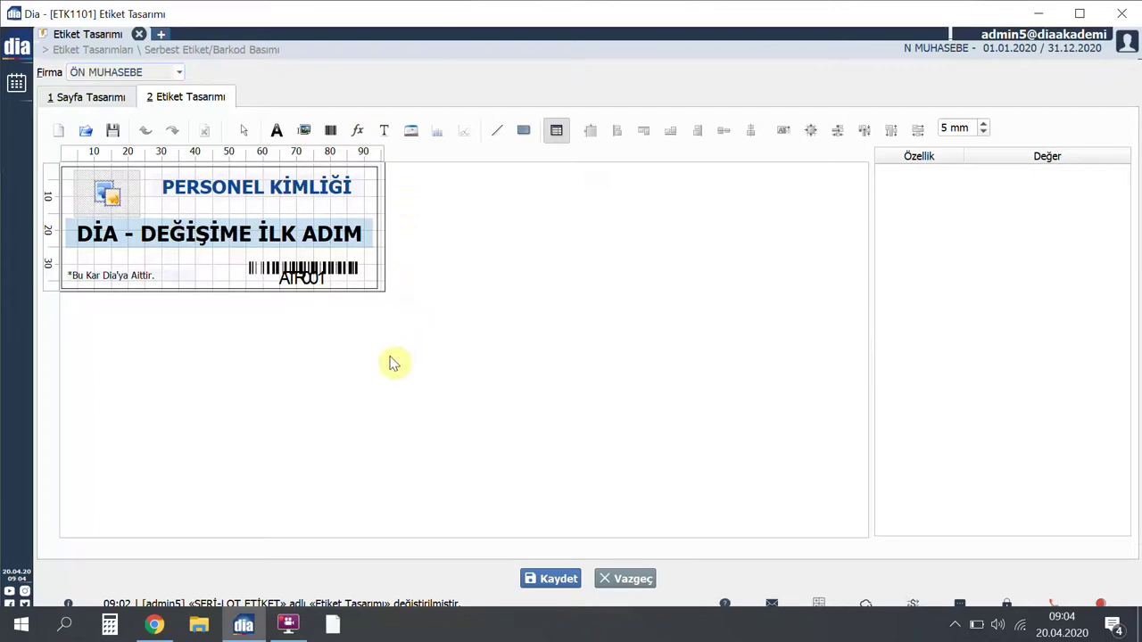
left_click(560, 580)
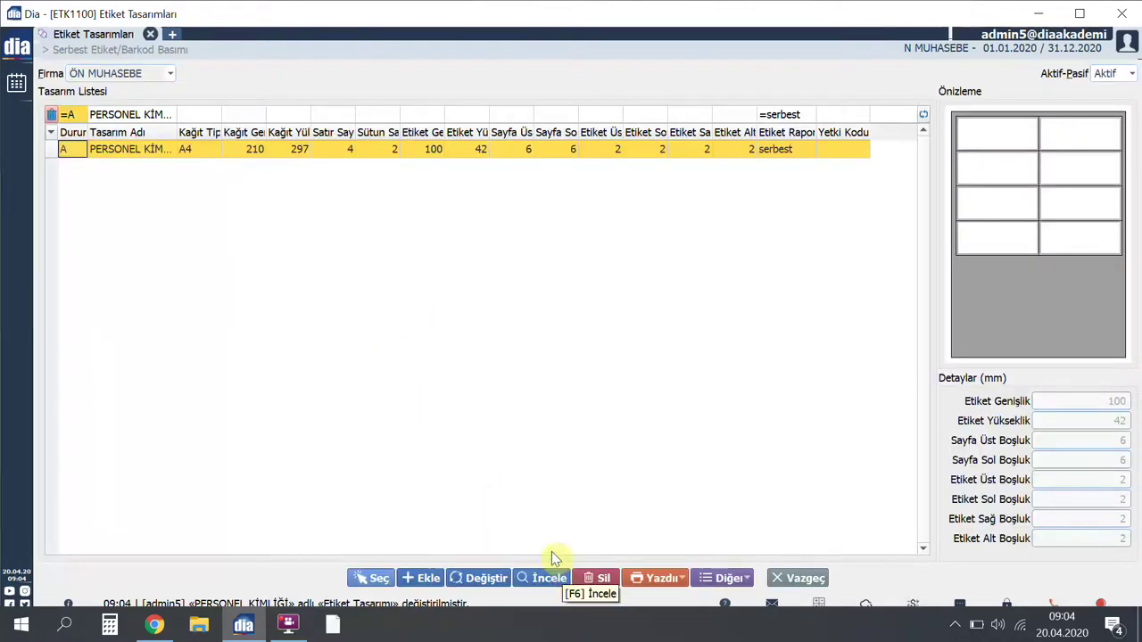
left_click(376, 580)
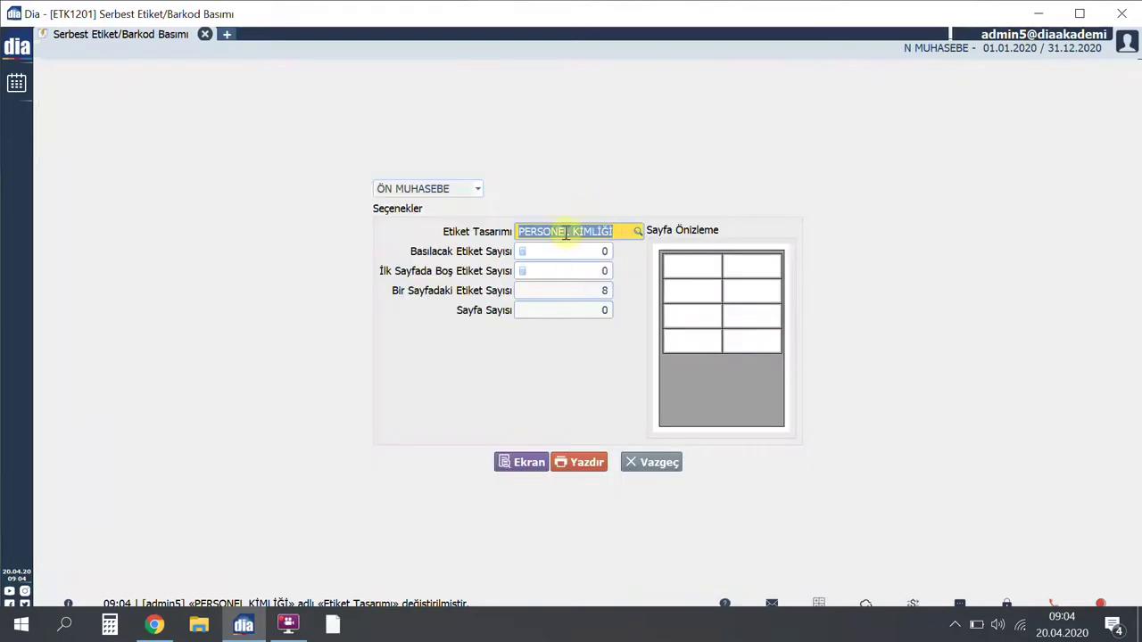
Set the number of labels to print to 2 and preview the PERSONEL KİMLİĞİ labels
left_click(604, 252)
type("2")
left_click(524, 462)
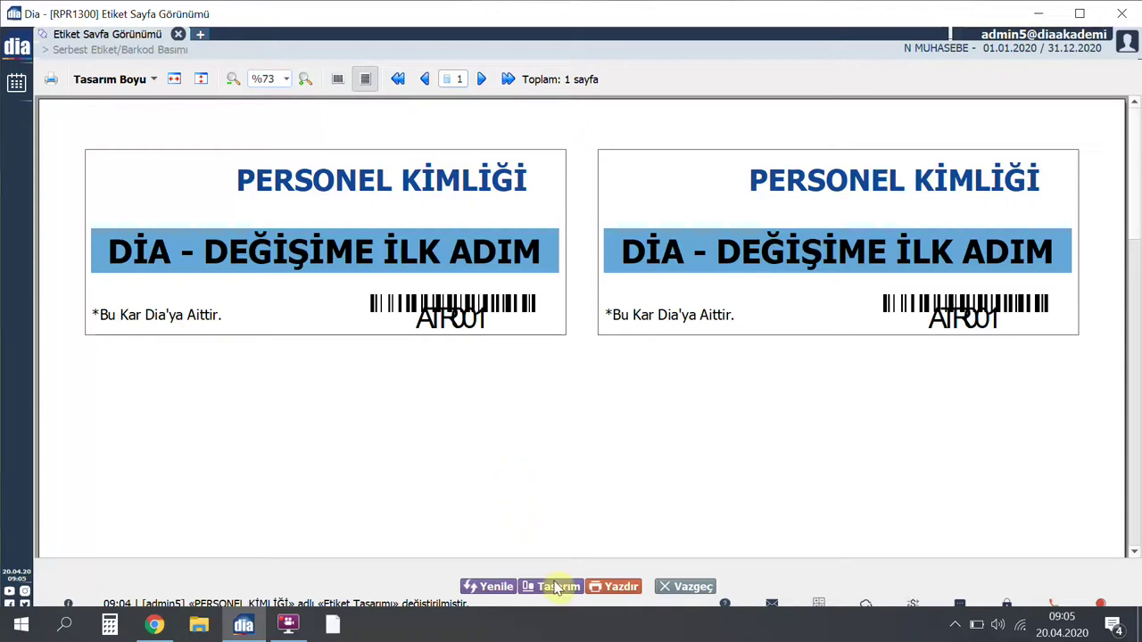
View the printer settings for the PERSONEL KİMLİĞİ labels, then cancel printing and close the preview
key("ctrl+p")
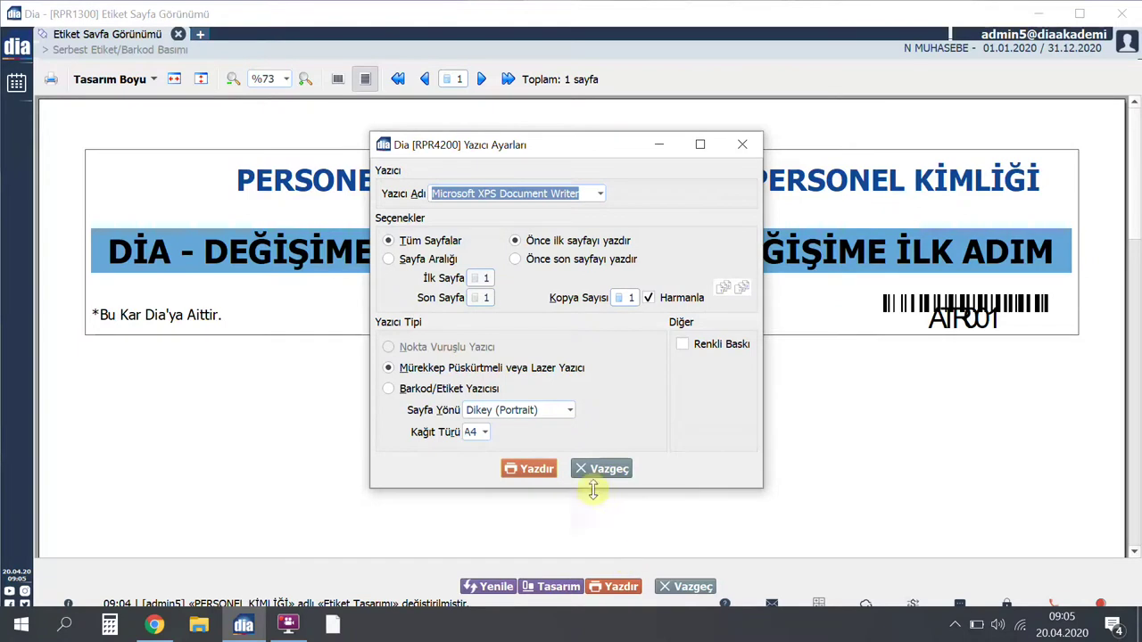
left_click(601, 468)
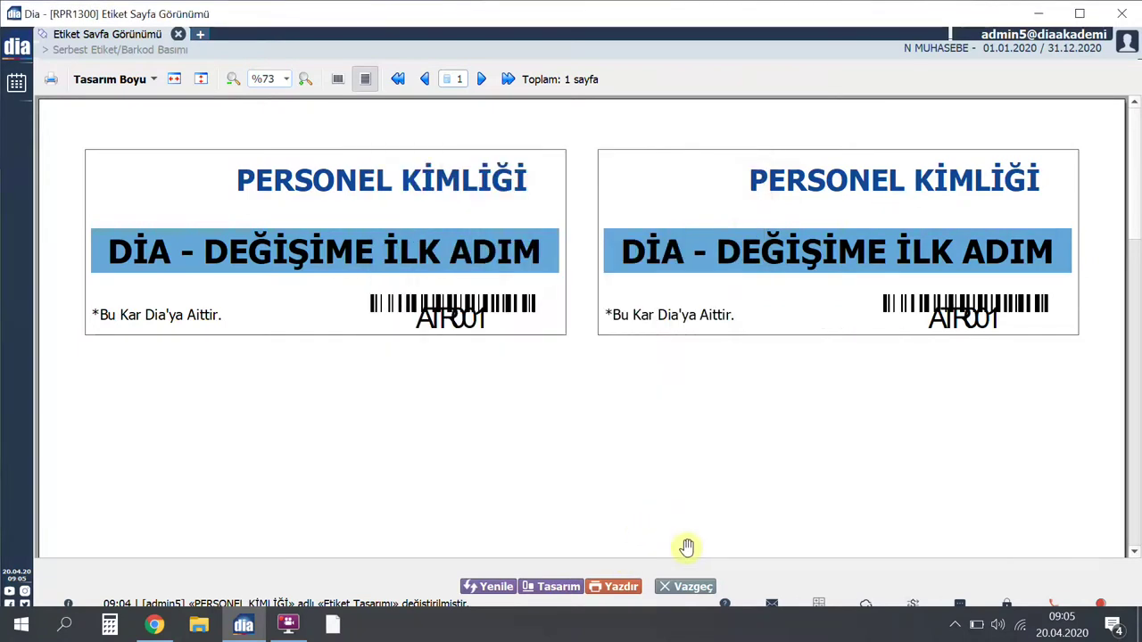
left_click(704, 587)
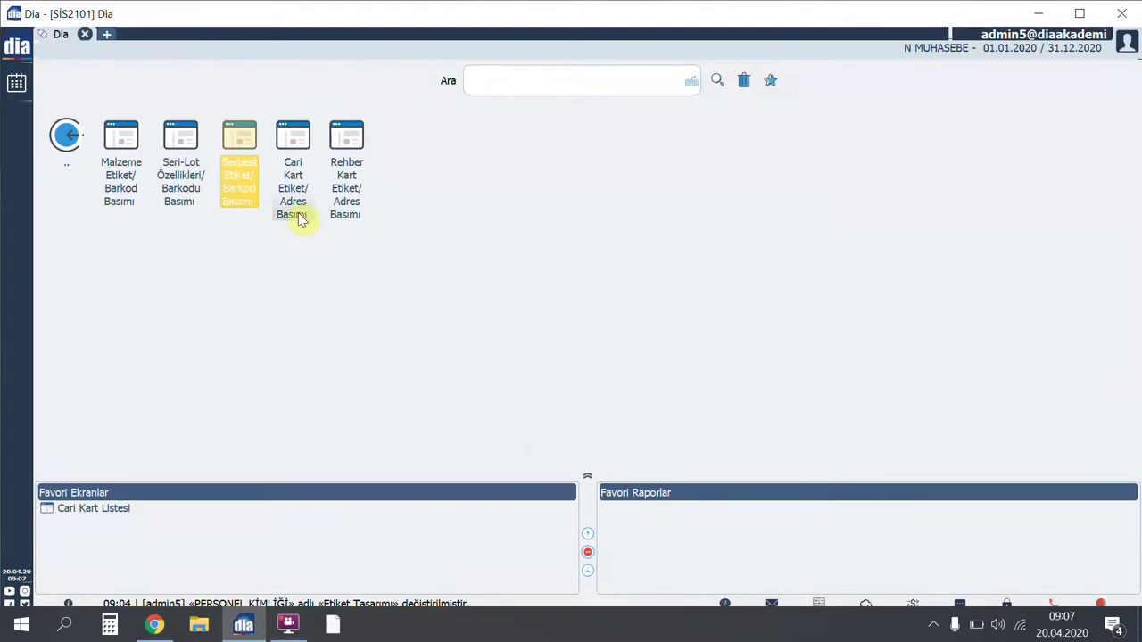
In Cari Kart Etiket/Adres Basımı, review the page and label layout of the Cari Kart Etiketi design, save it and select it for printing
left_click(299, 219)
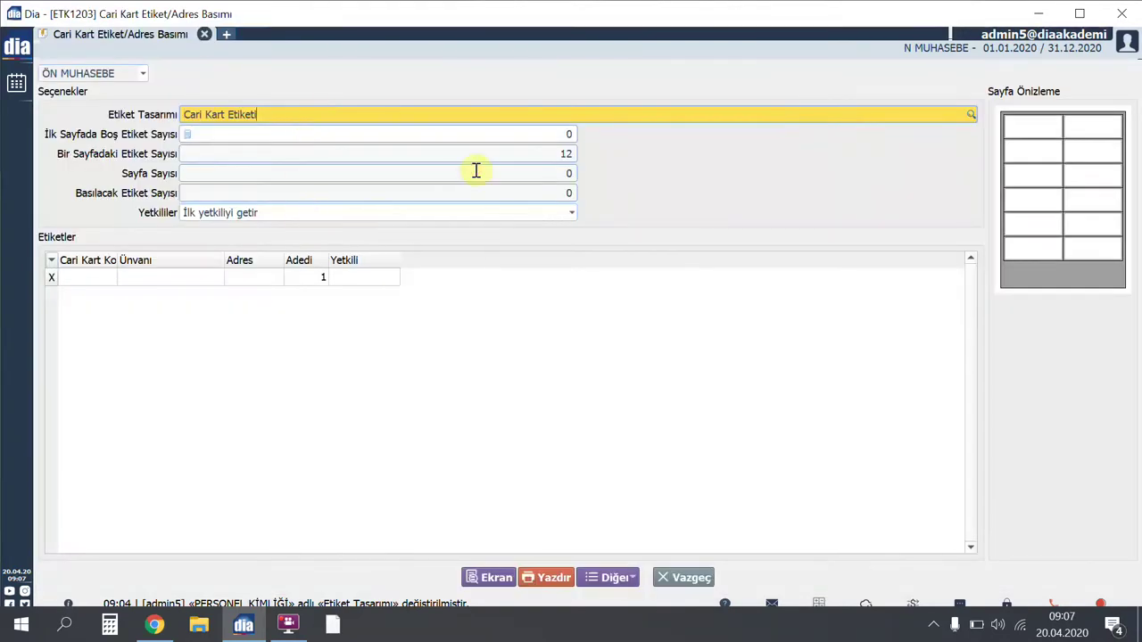
key("F2")
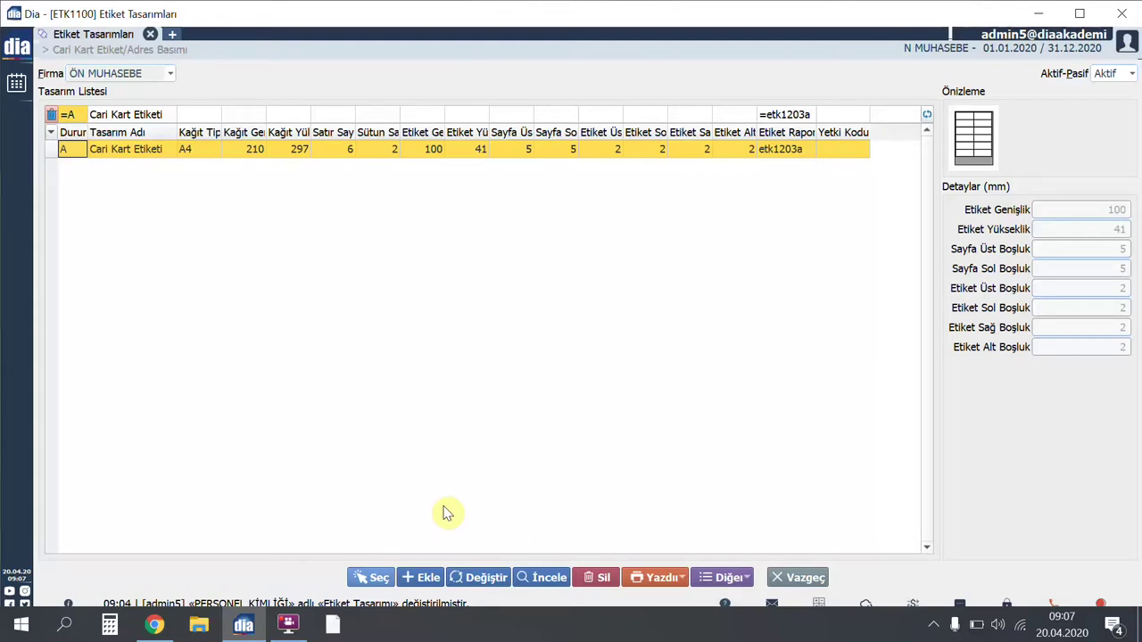
left_click(484, 578)
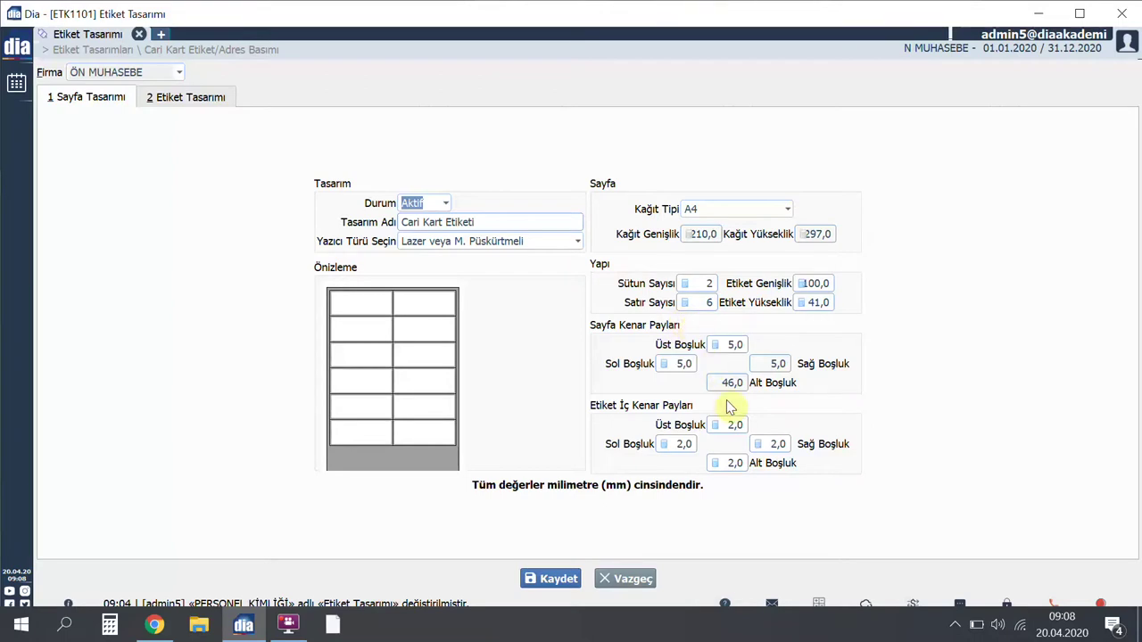
left_click(186, 97)
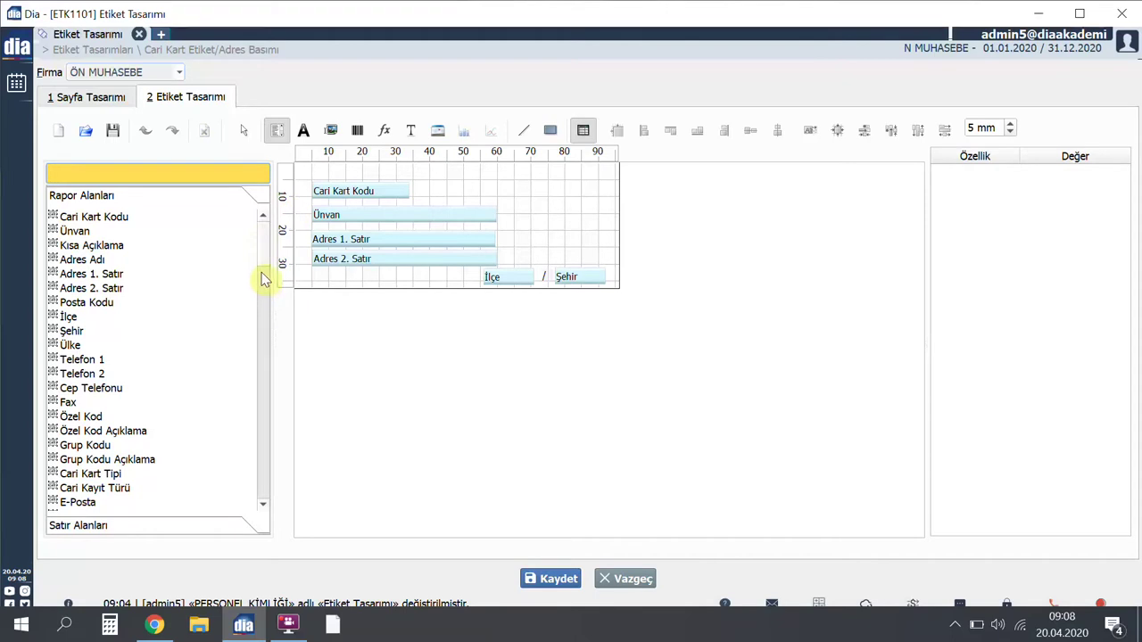
left_click(405, 219)
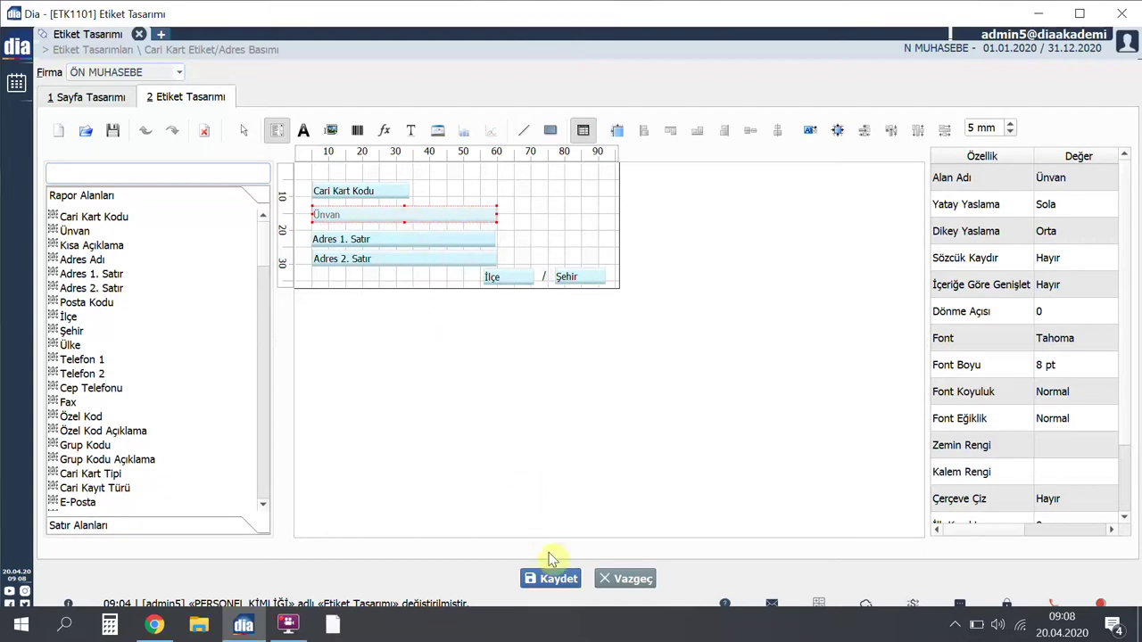
left_click(559, 580)
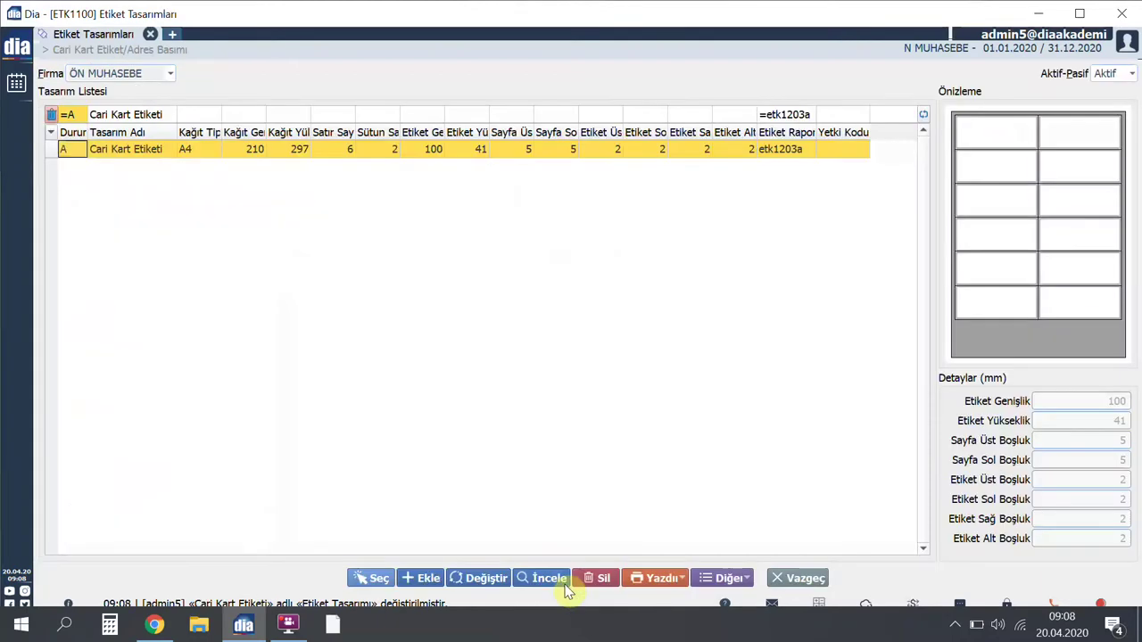
left_click(423, 149)
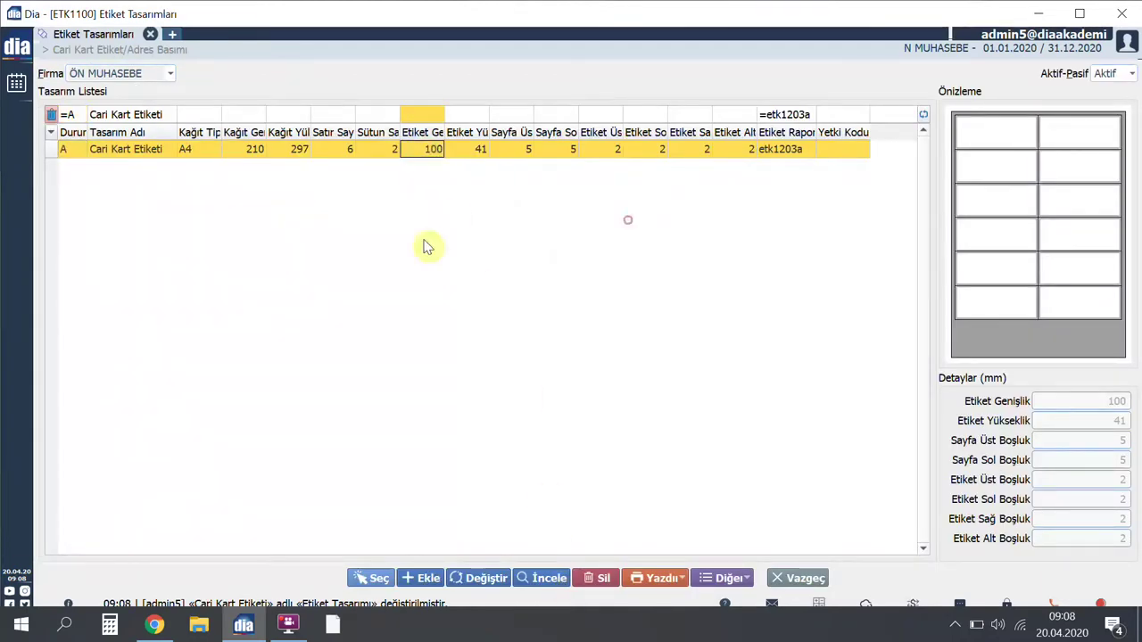
left_click(381, 579)
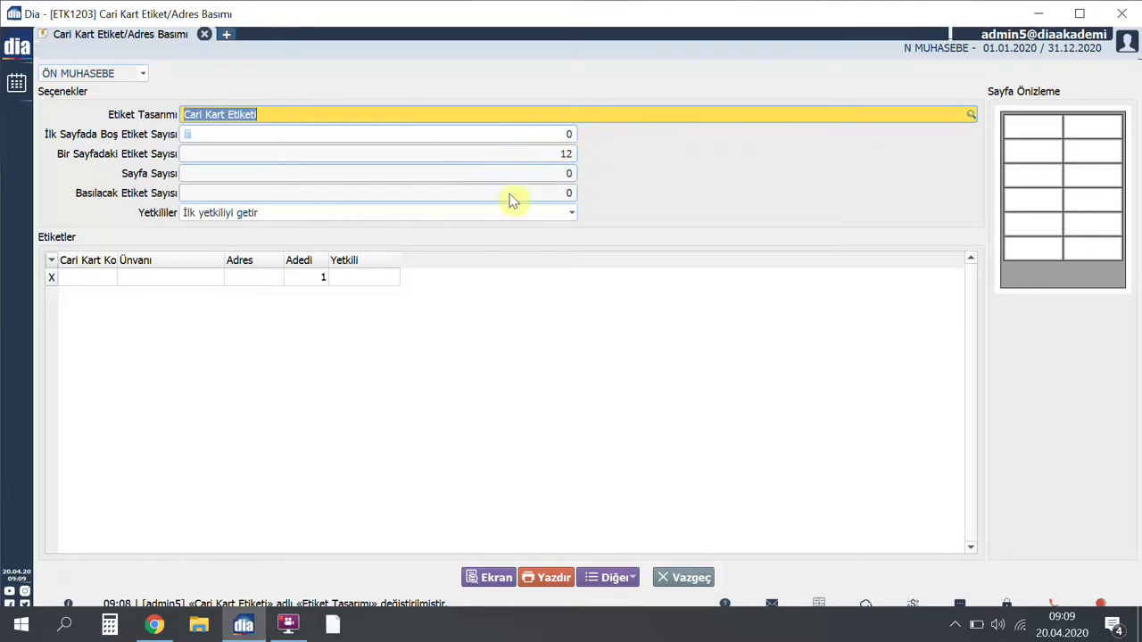
Keep Yetkililer on İlk yetkiliyi getir and add the BAĞLAR ÇİMENTO İNŞAAT LTD.ŞTİ. account card to the label list
left_click(566, 215)
left_click(570, 213)
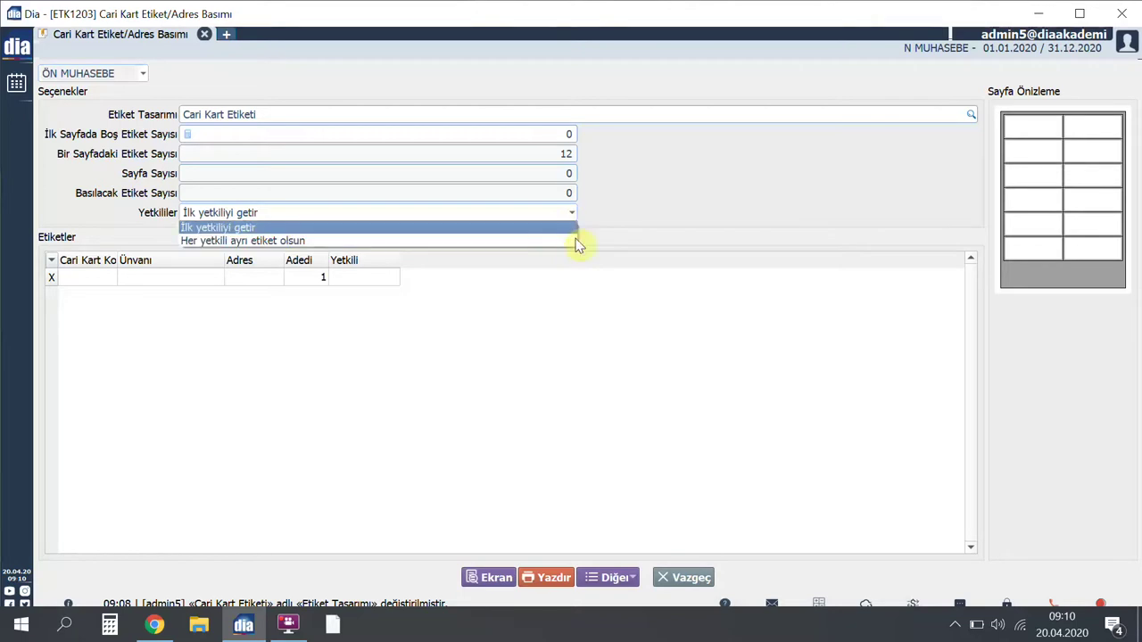
left_click(592, 235)
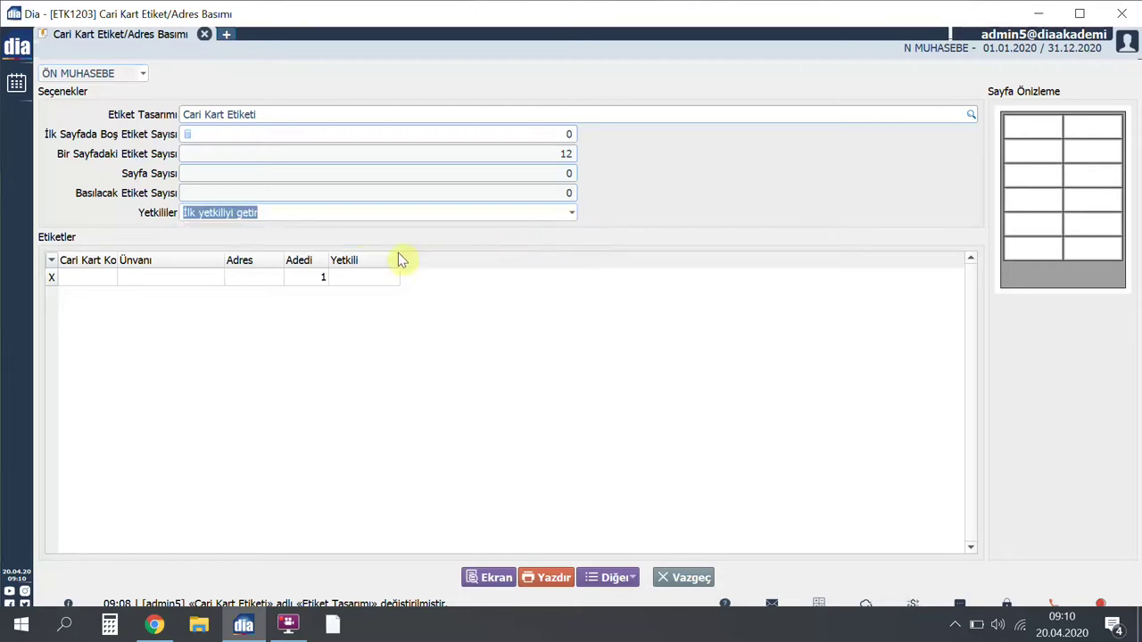
double_click(111, 282)
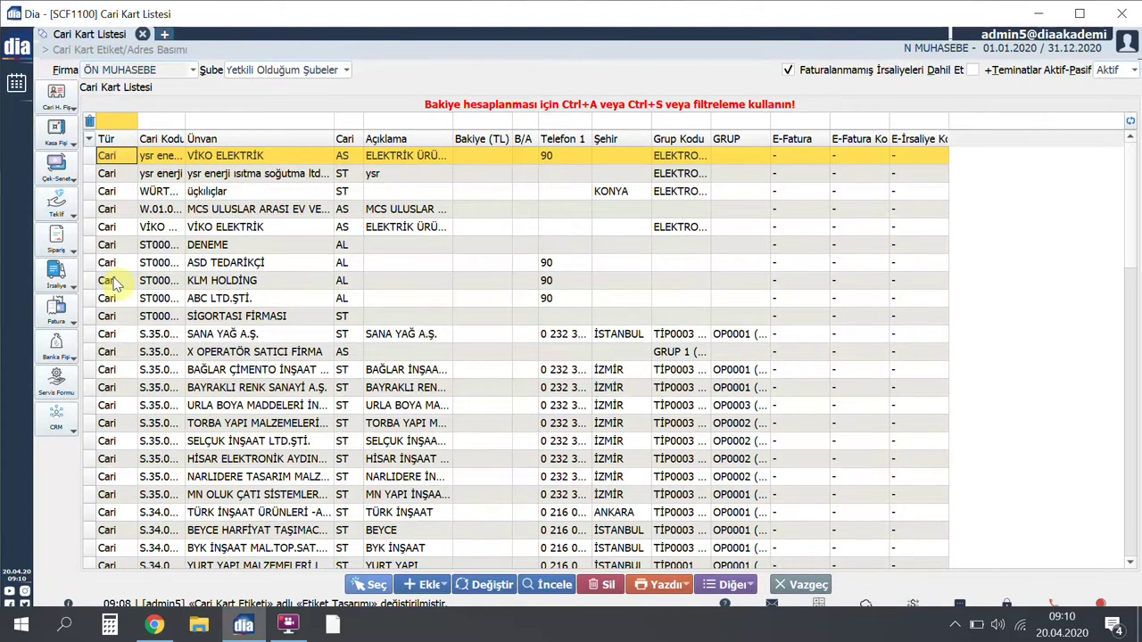
left_click(204, 368)
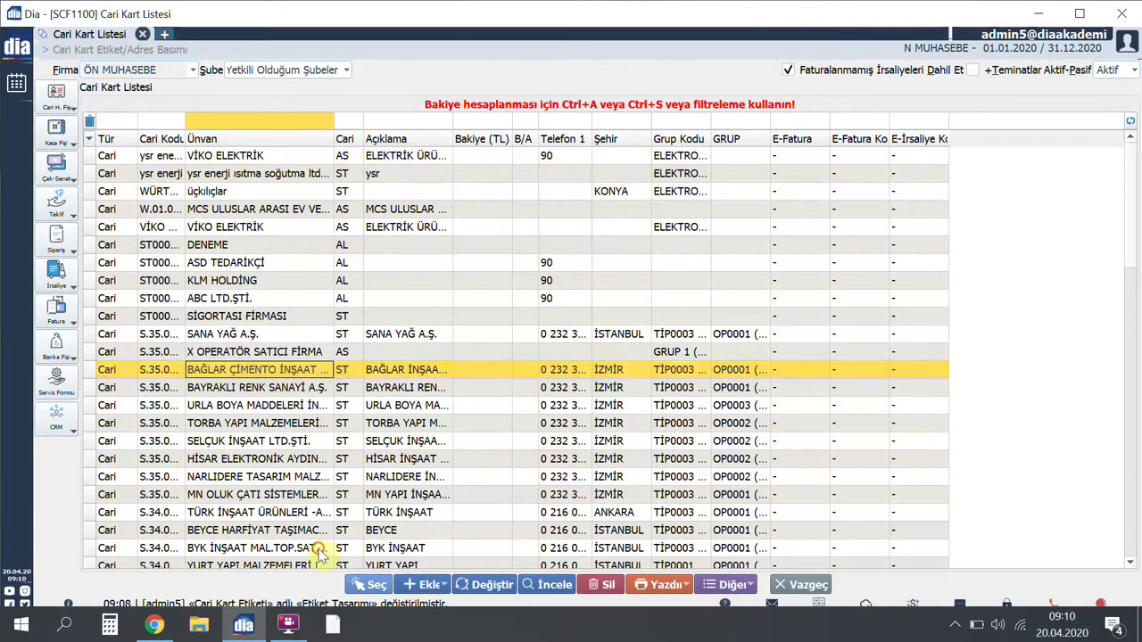
left_click(373, 584)
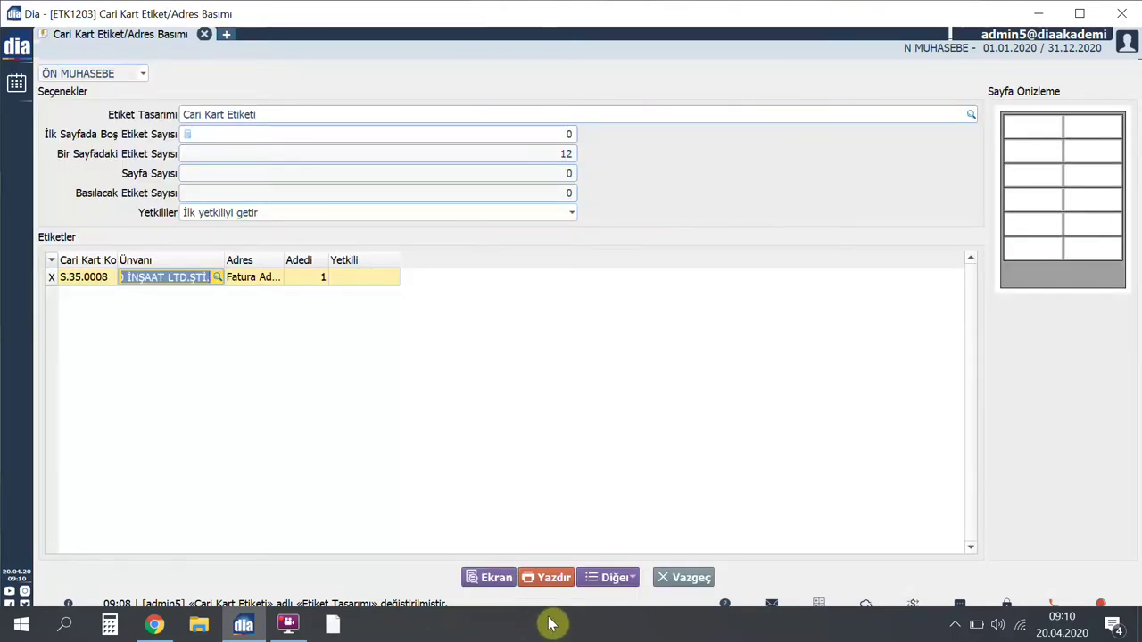
Bulk-add the nine account cards from HİSAR ELEKTRONİK through ADALILAR GROUP to the label list with Toplu Cari Kart Seç
left_click(614, 578)
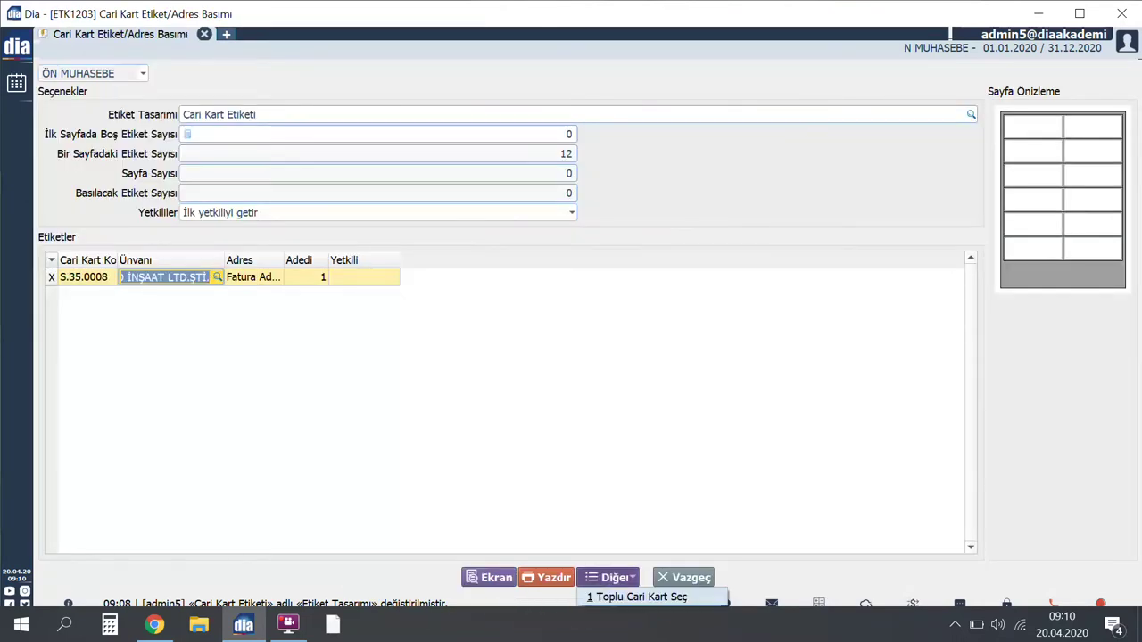
left_click(622, 599)
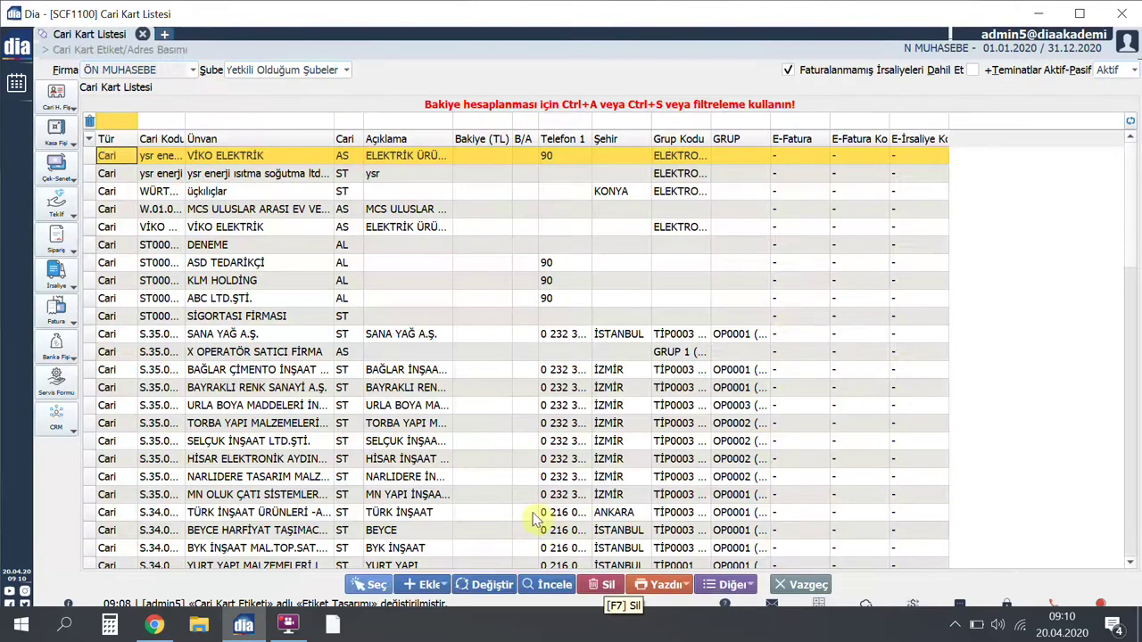
left_click(325, 459)
key("space")
key("space")
key("space")
key("space")
key("space")
key("space")
key("space")
key("space")
key("space")
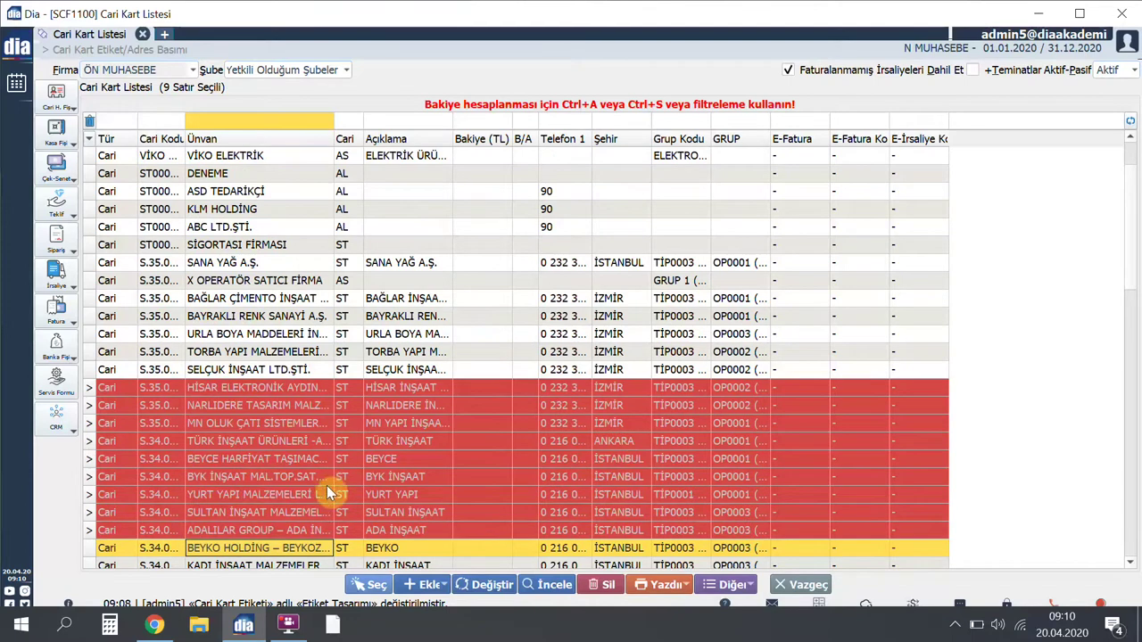
left_click(366, 587)
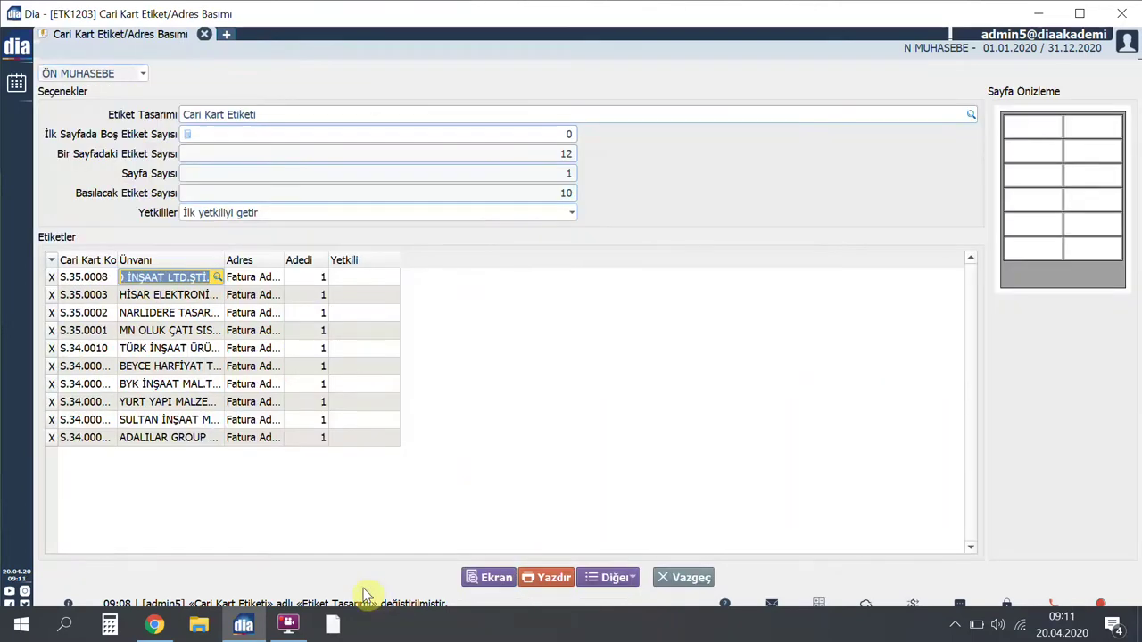
Preview the account card labels and view their printer settings, then cancel printing and close the preview and the label printing screen
left_click(497, 578)
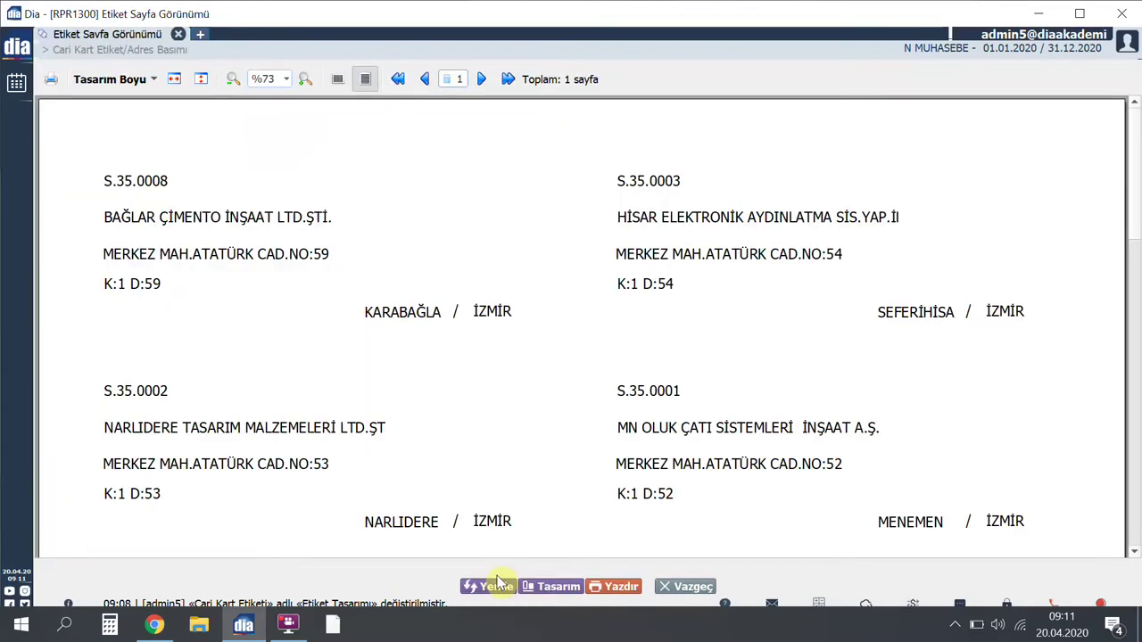
left_click(554, 591)
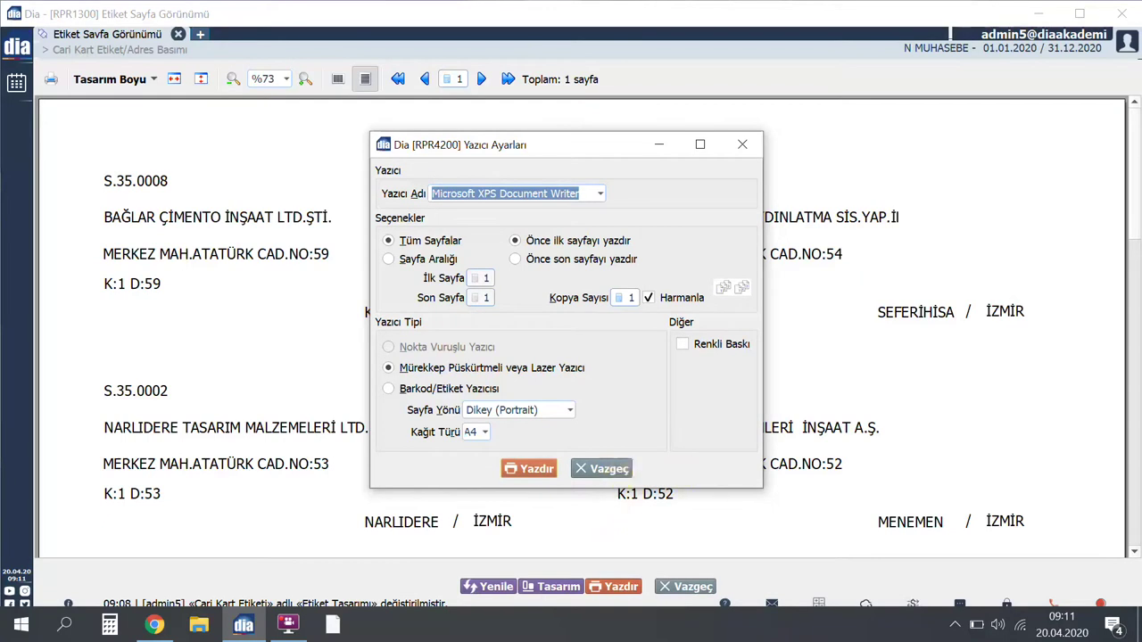
left_click(611, 470)
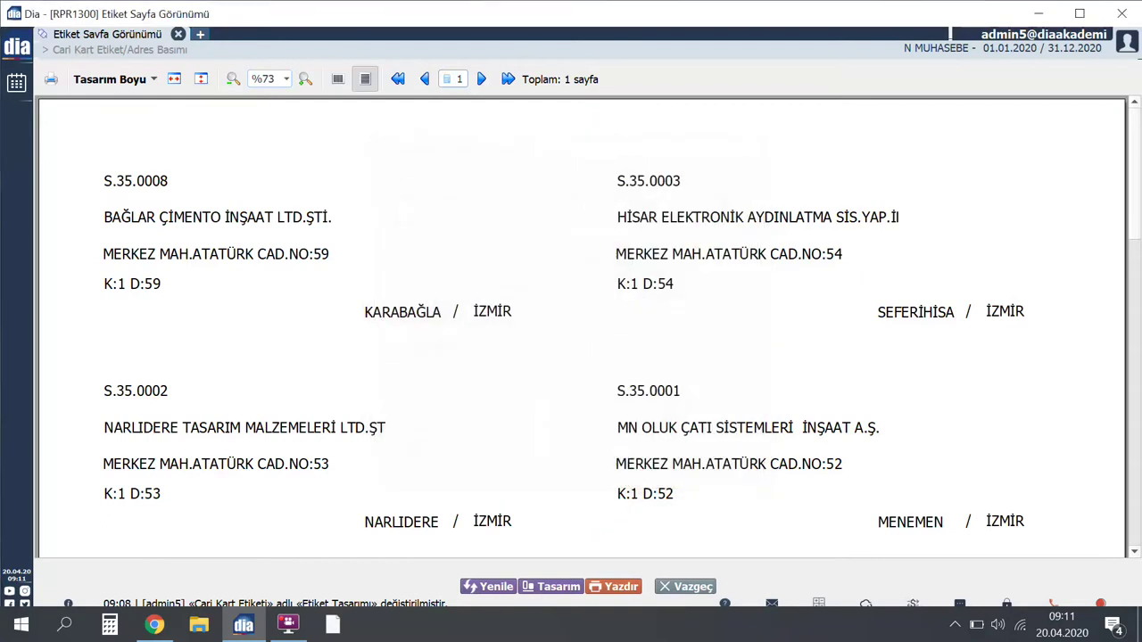
left_click(703, 588)
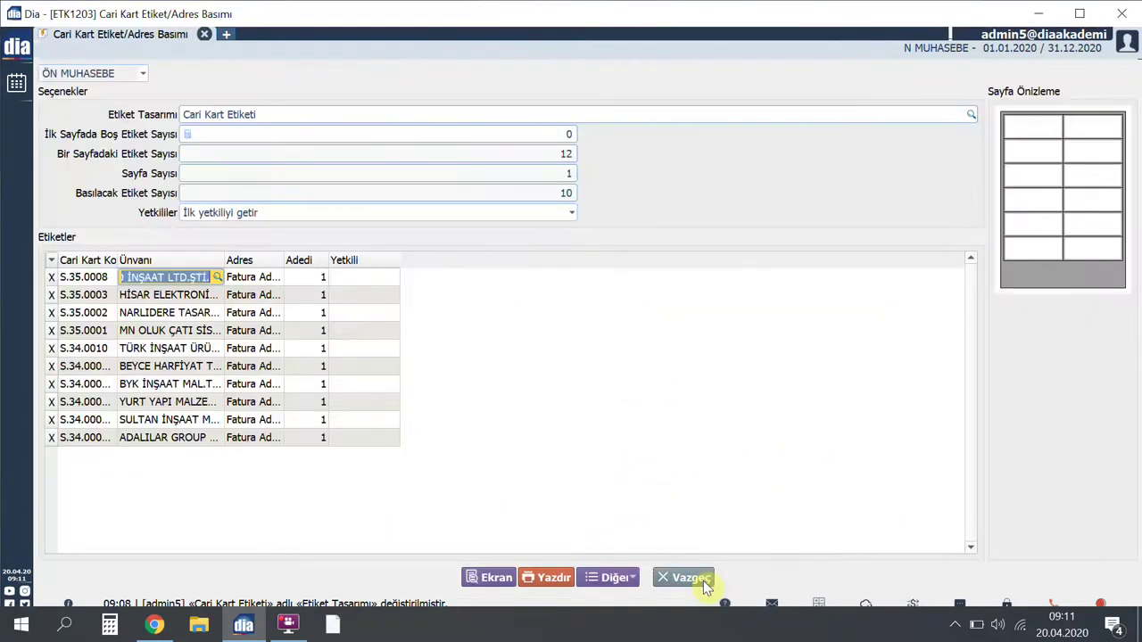
left_click(704, 581)
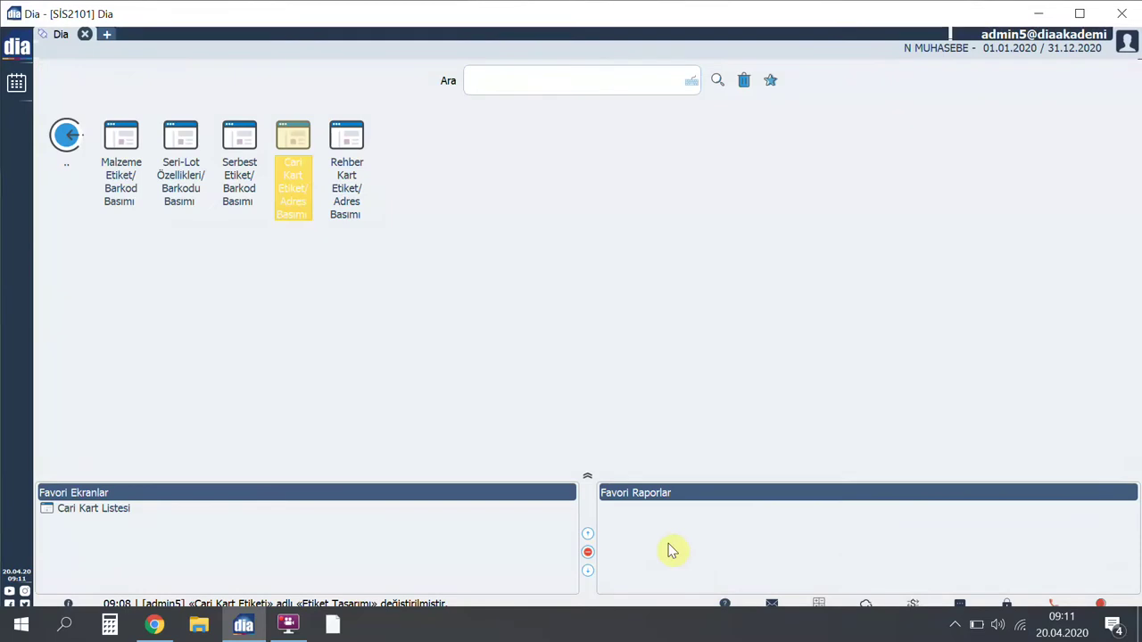
In Rehber Kart Etiket/Adres Basımı, review the page and label layout of the REHBER KART design, save it and select it for printing
left_click(345, 219)
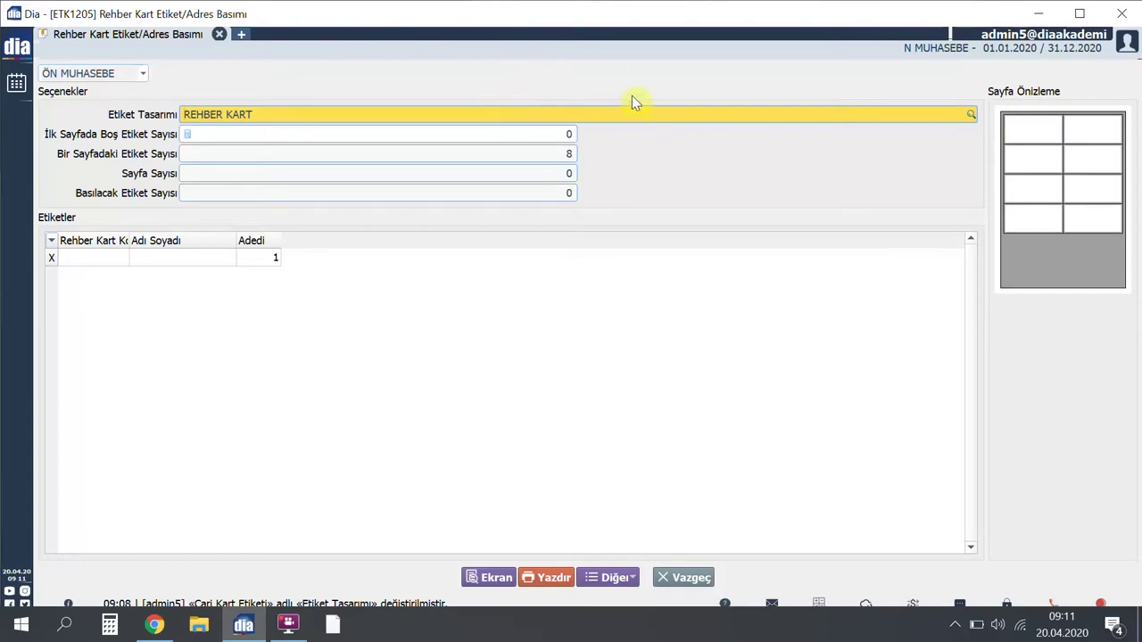
double_click(612, 116)
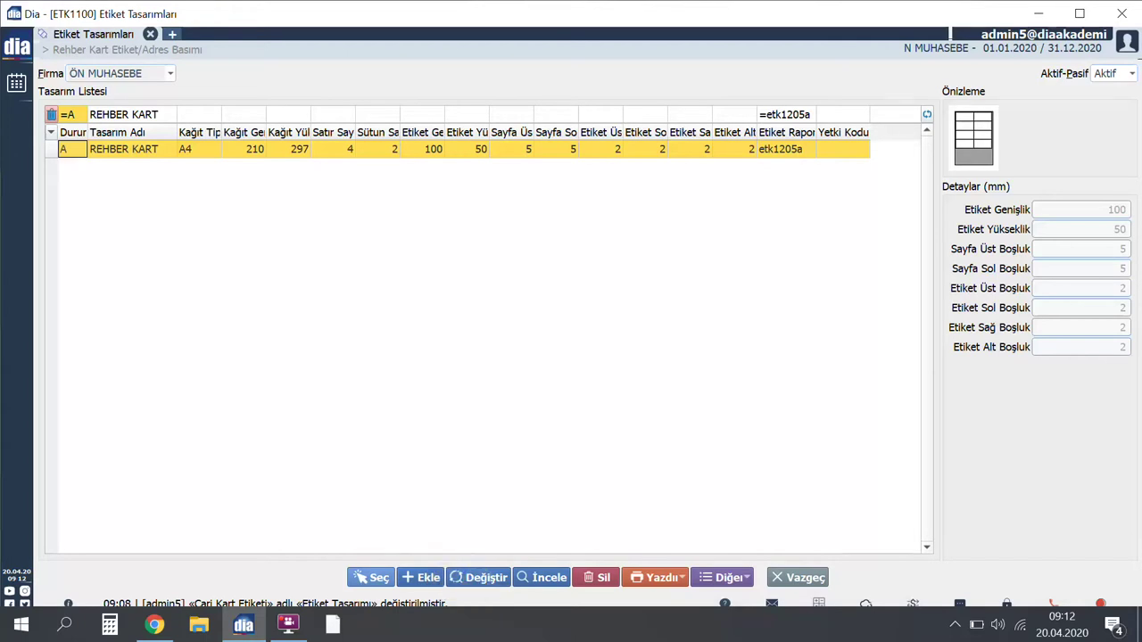
left_click(476, 579)
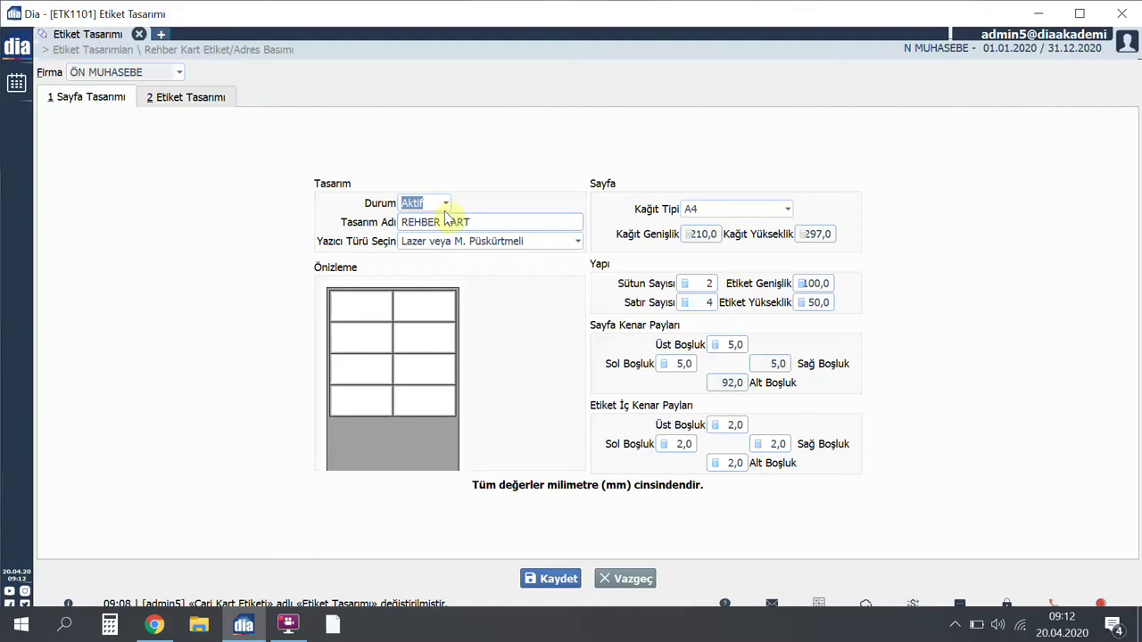
left_click(225, 98)
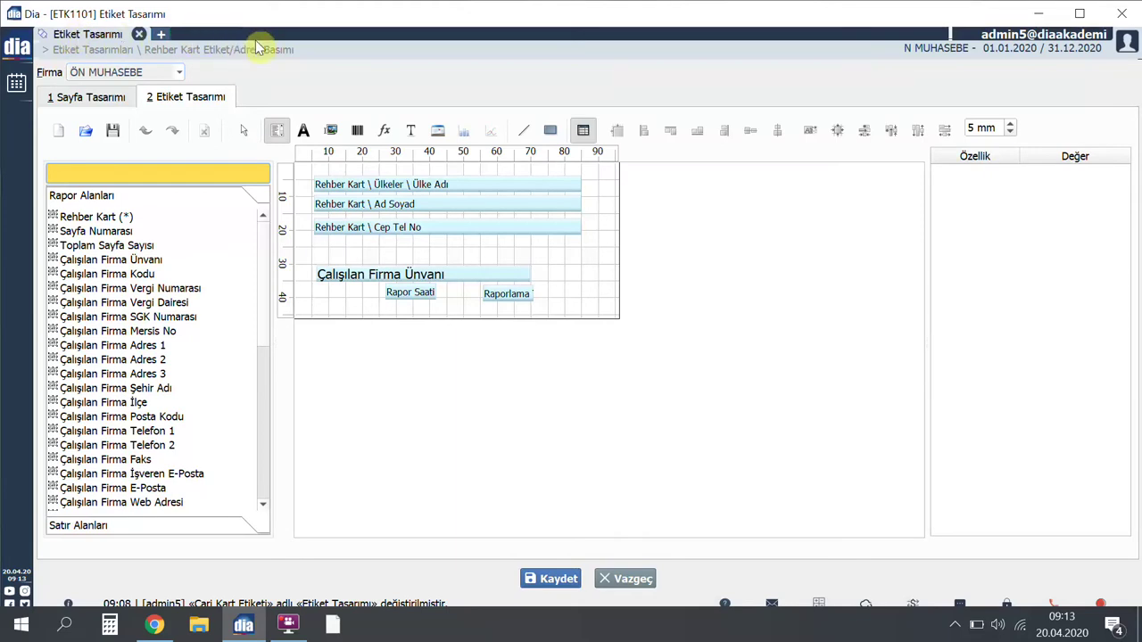
left_click(498, 188)
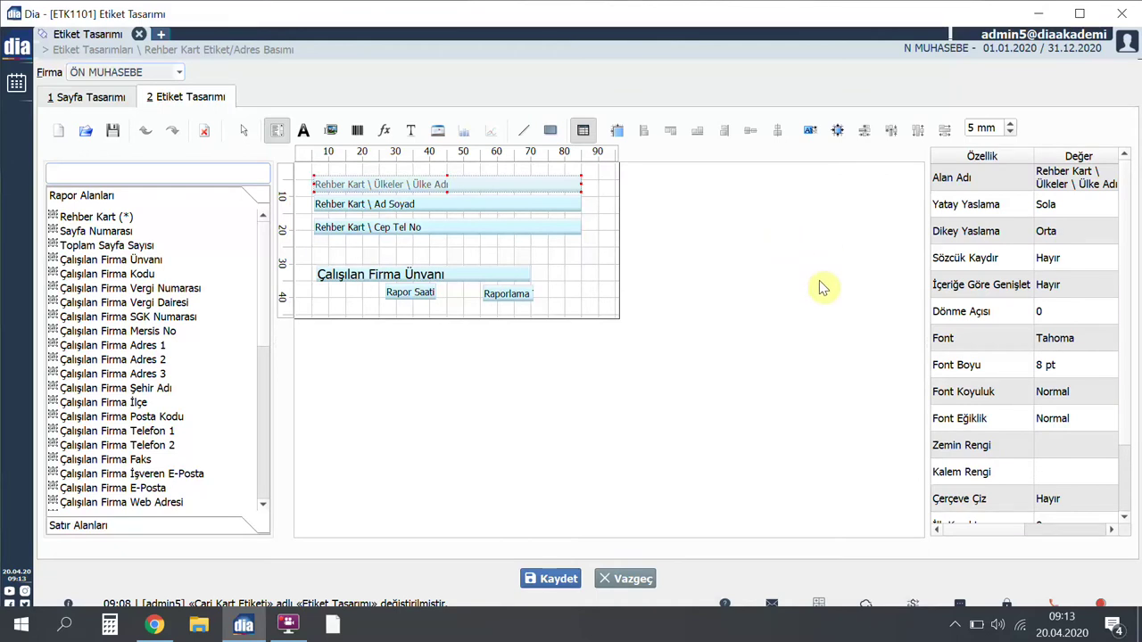
left_click(559, 581)
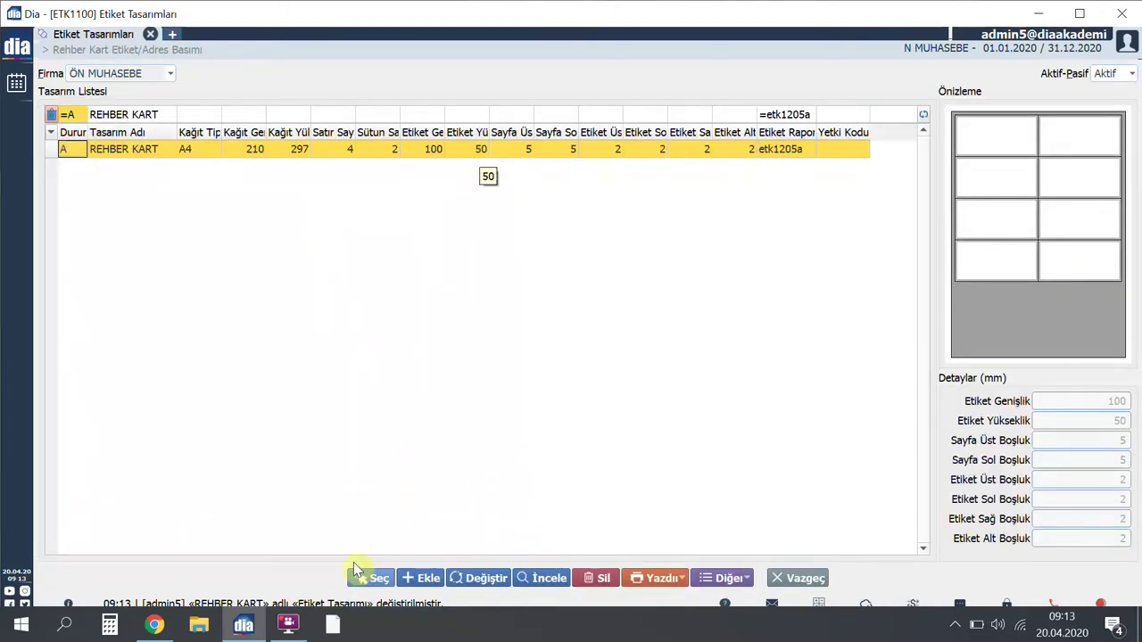
left_click(382, 581)
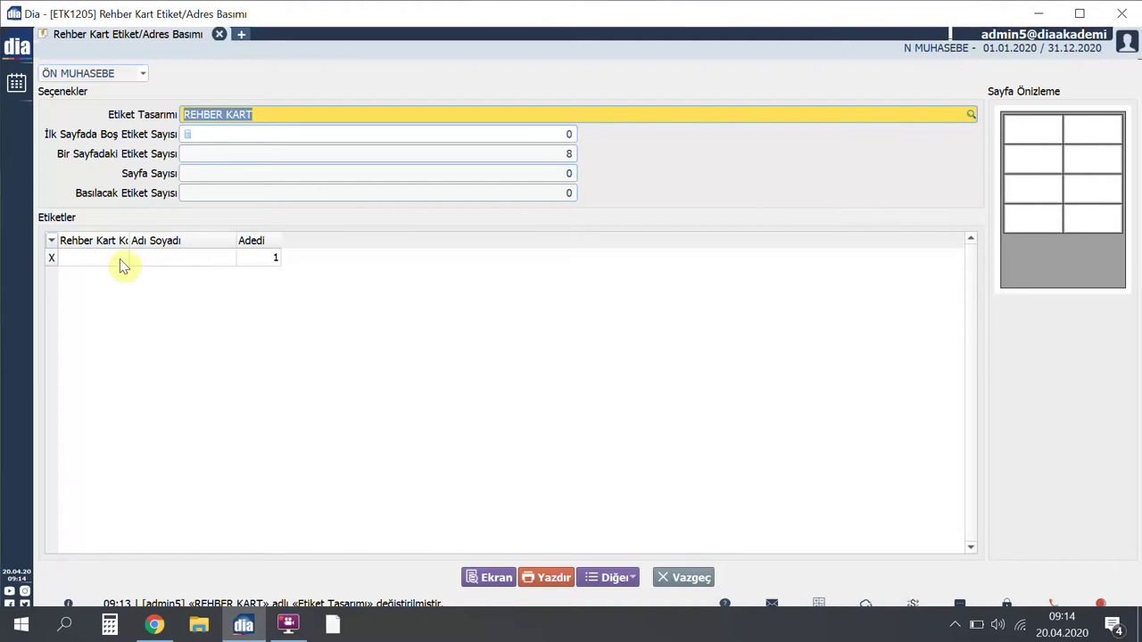
Add the DESTEK directory card to the label list
left_click(179, 392)
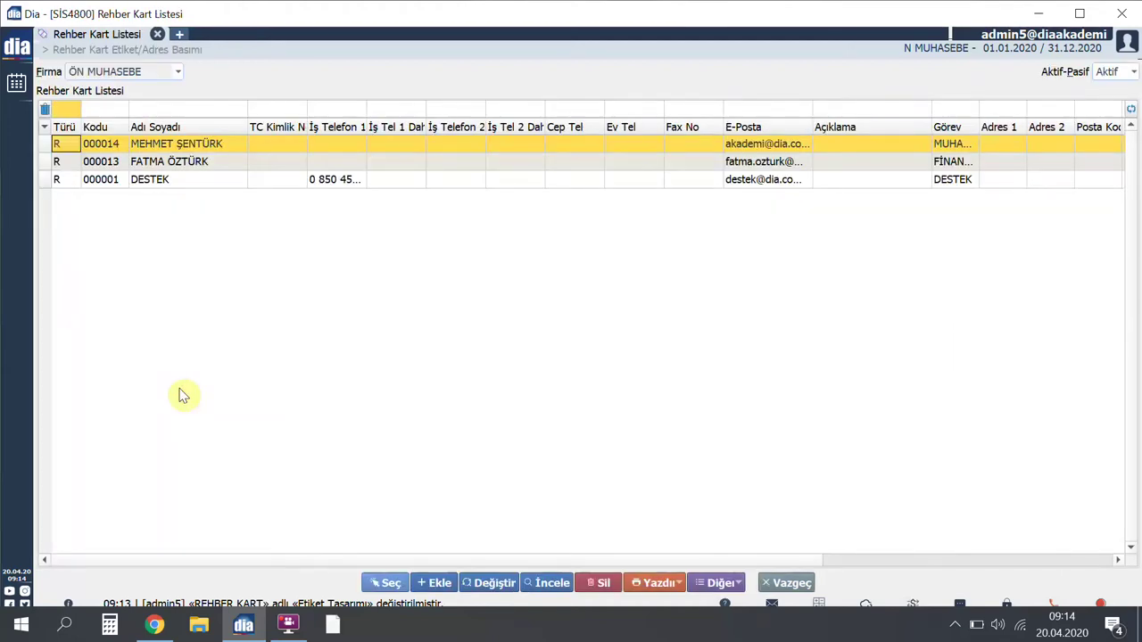
left_click(148, 183)
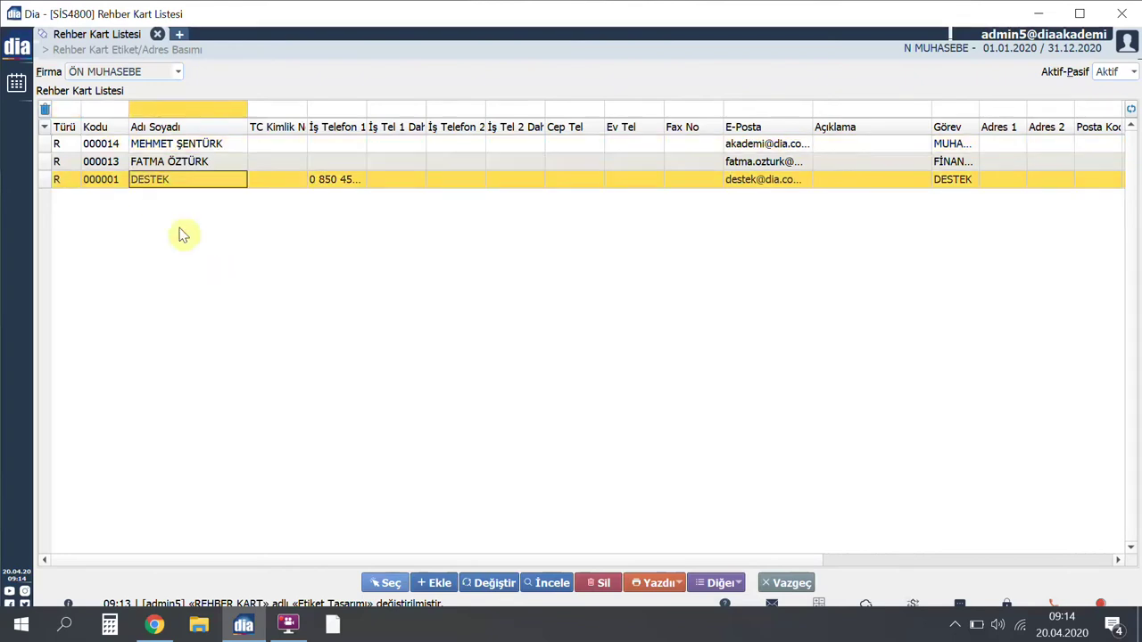
left_click(383, 584)
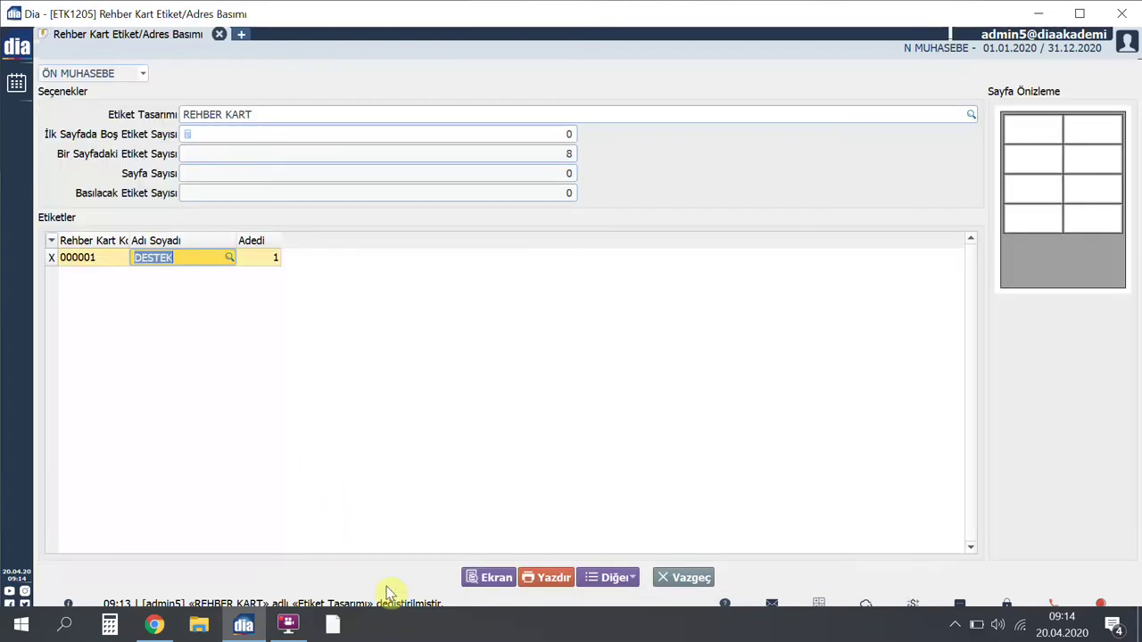
Bulk-add all three directory cards to the label list with Toplu Rehber Kart Seç and preview the labels
left_click(642, 580)
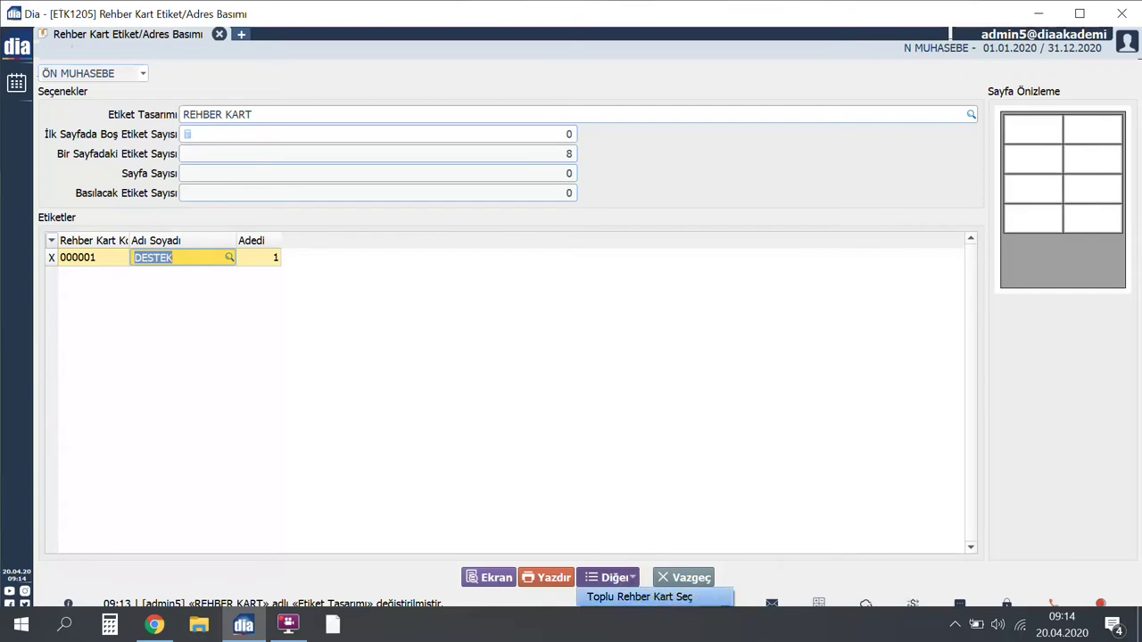
left_click(699, 603)
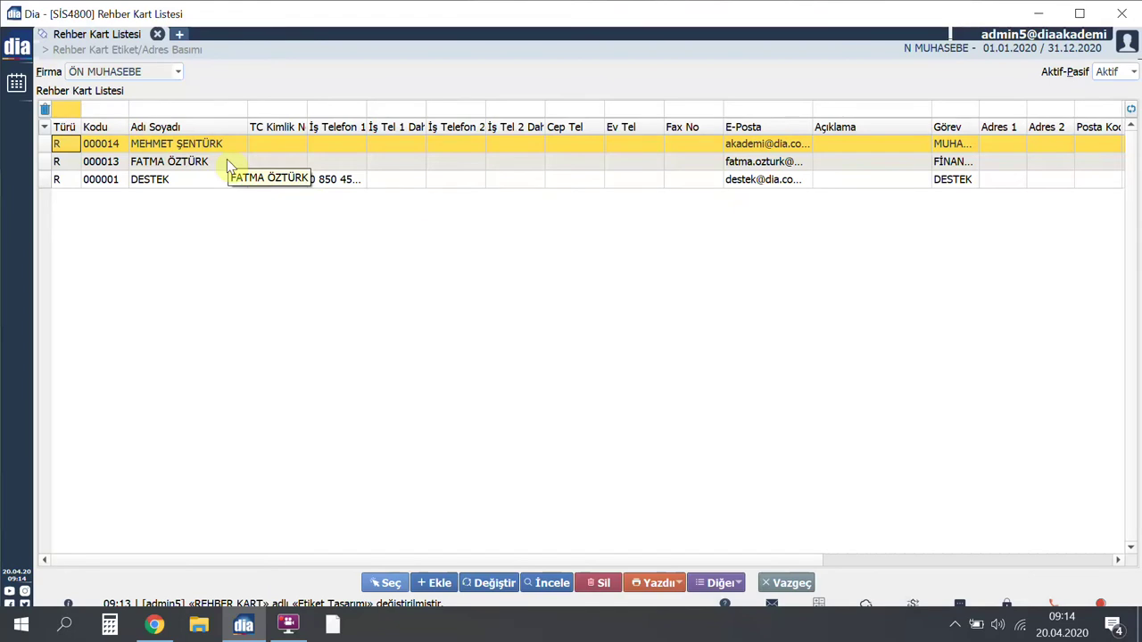
key("space")
key("space")
key("space")
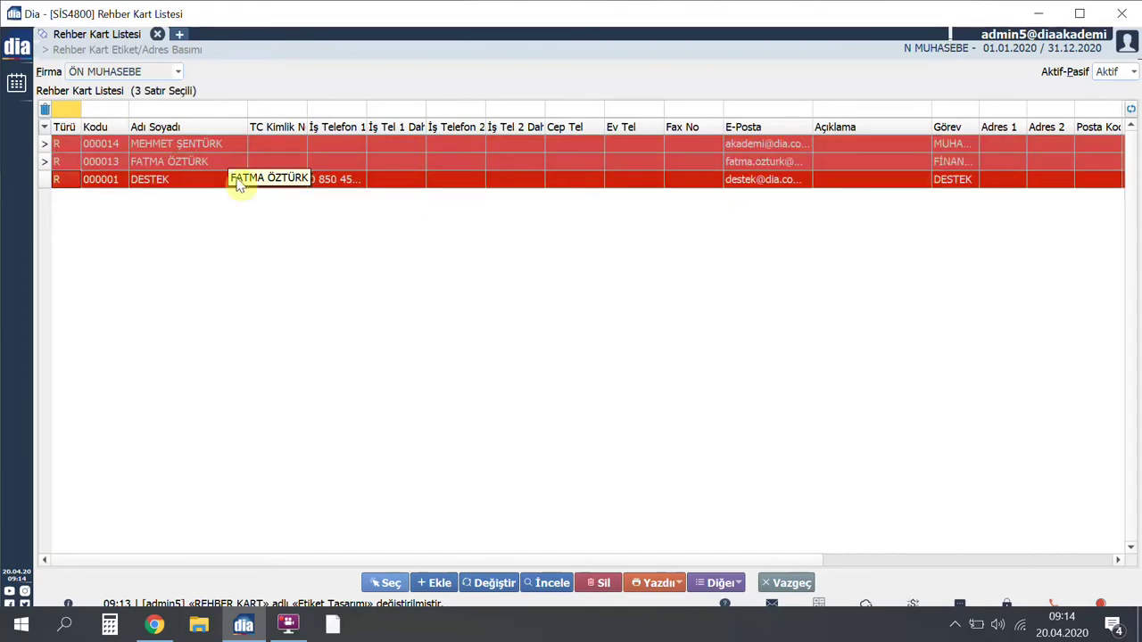
left_click(389, 583)
left_click(477, 578)
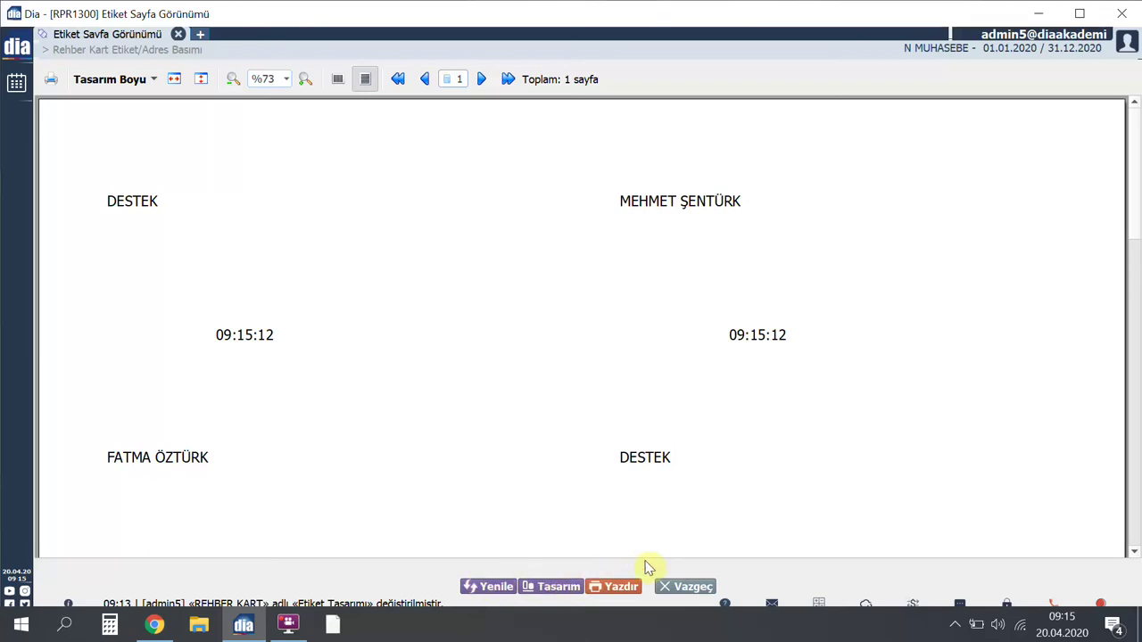
Review the REHBER KART label layout from the preview and save it, then view the printer settings and cancel printing
left_click(562, 588)
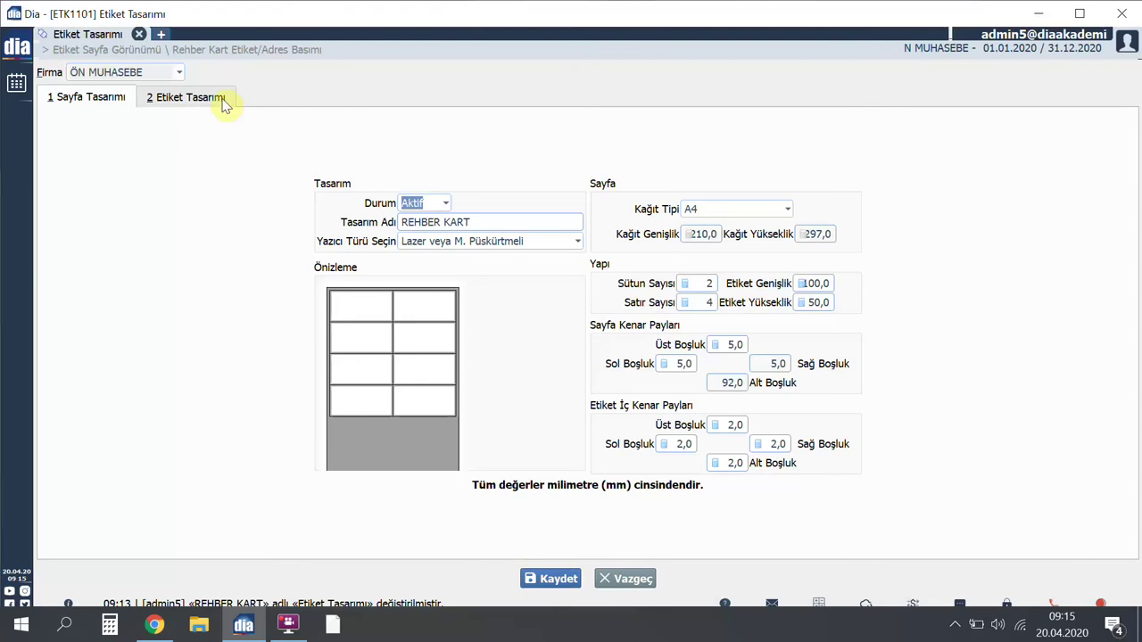
left_click(192, 98)
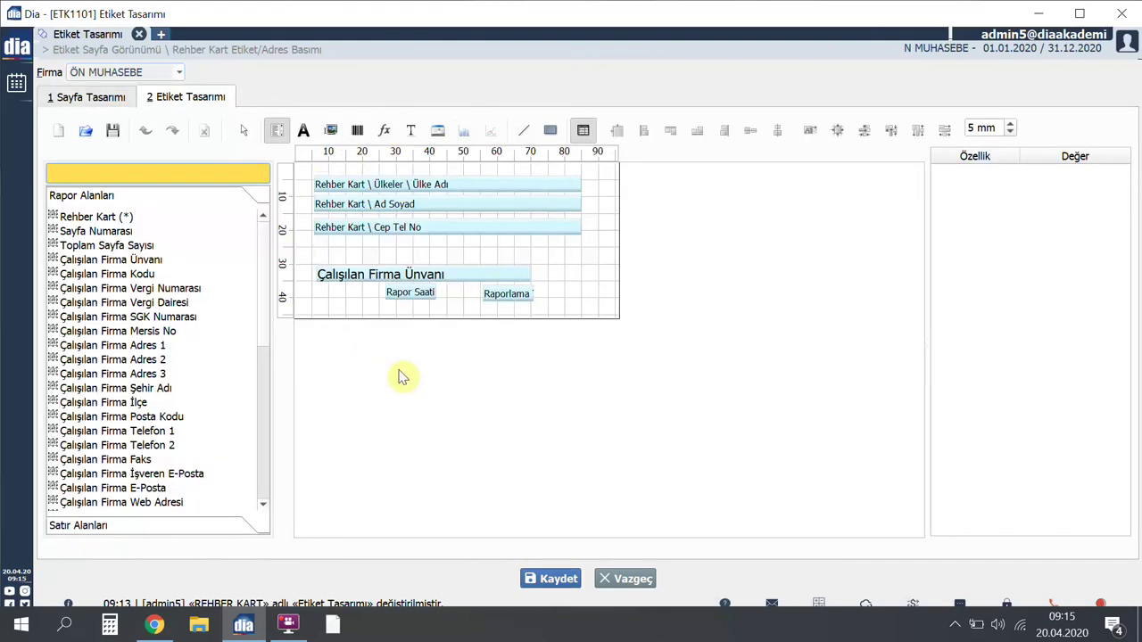
left_click(563, 580)
left_click(615, 586)
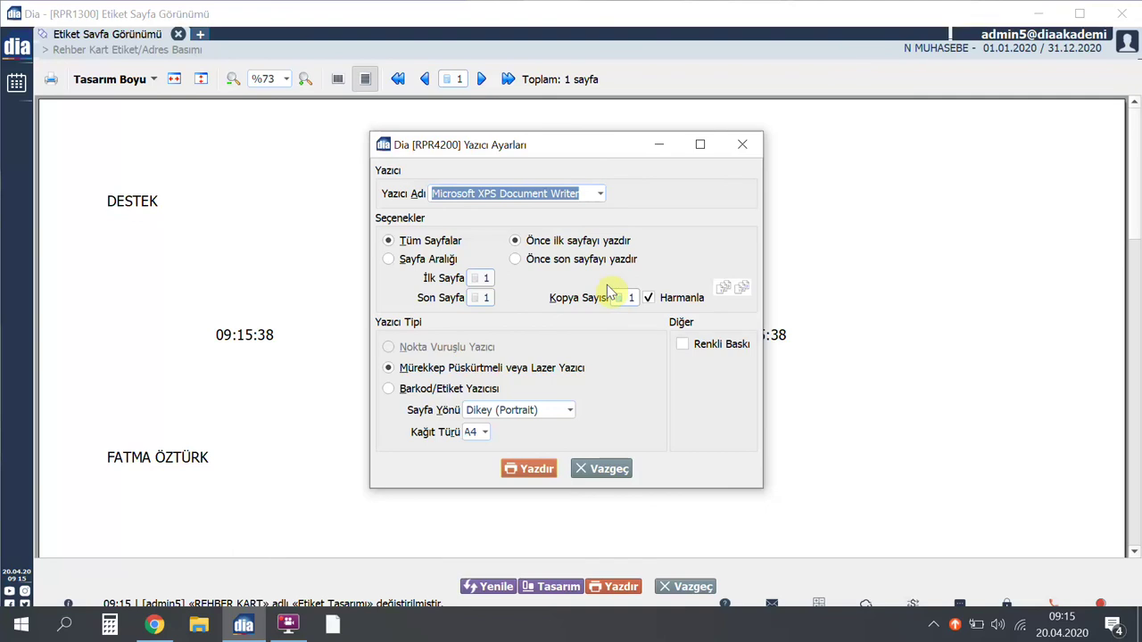
left_click(604, 468)
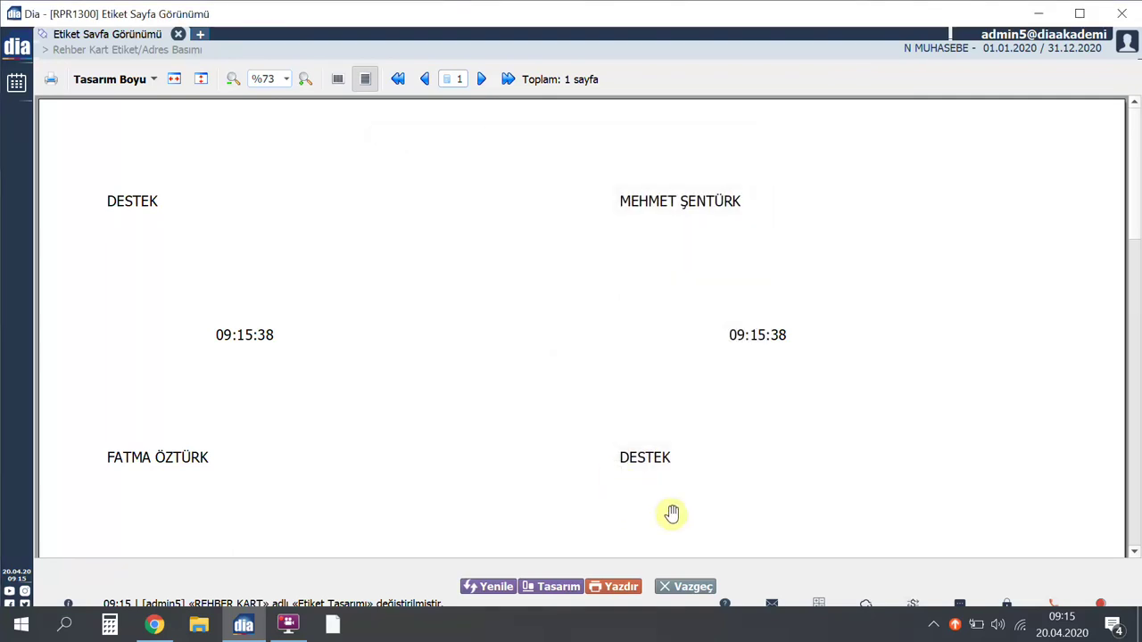